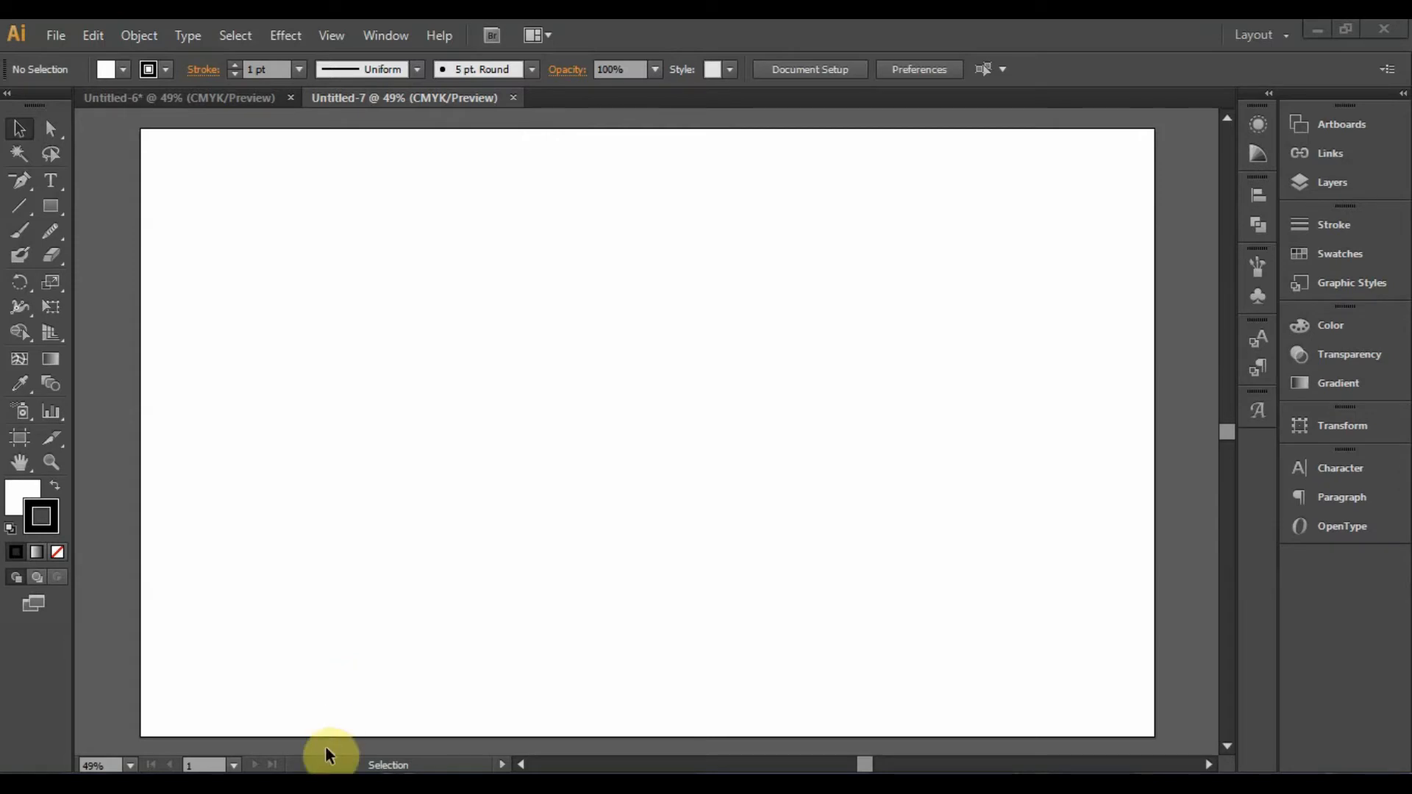
Switch to the browser, open the red and navy Fitness Club logo from the Shutterstock results, and enlarge its preview
{"action": "left_click", "coordinate": [328, 781]}
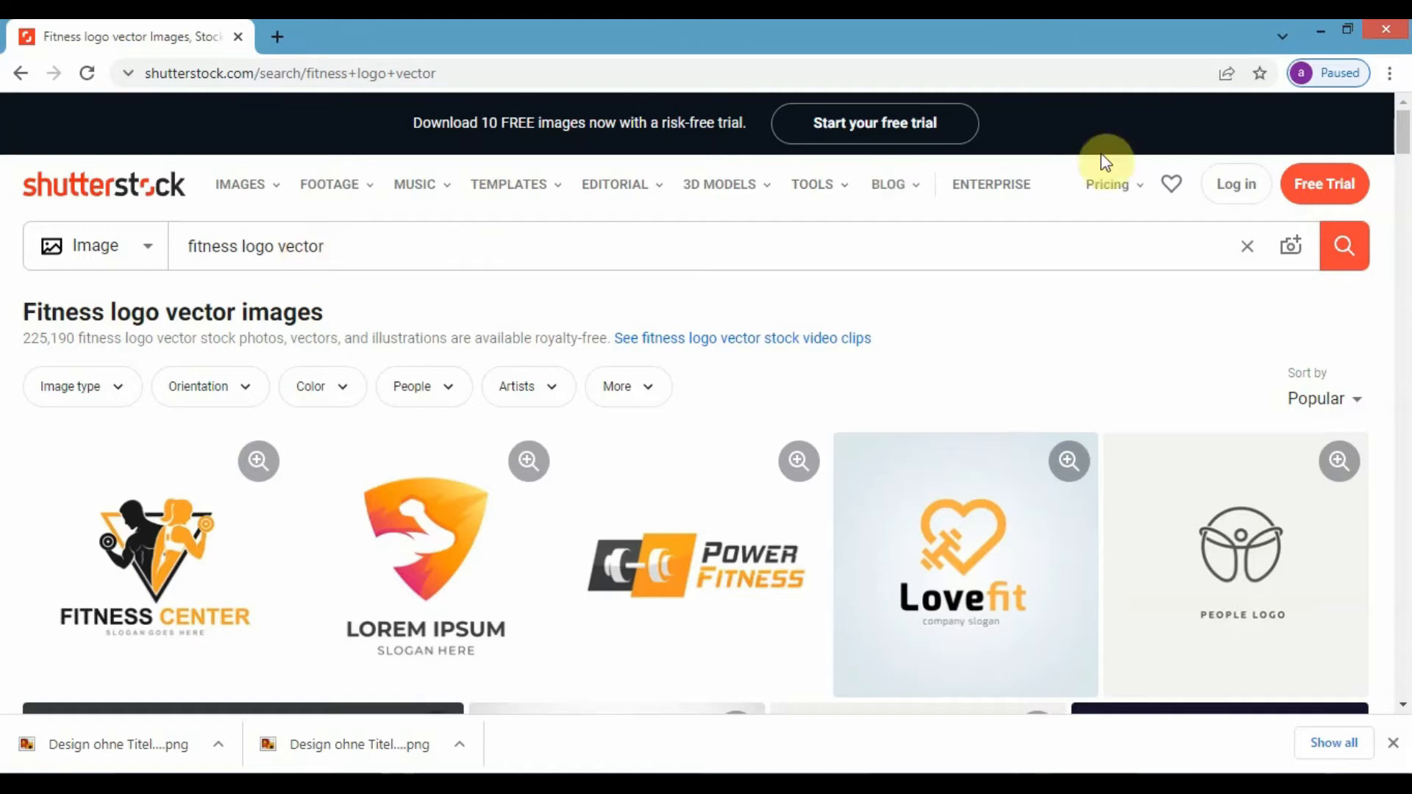
{"action": "left_click_drag", "start_coordinate": [1403, 132], "coordinate": [1403, 181]}
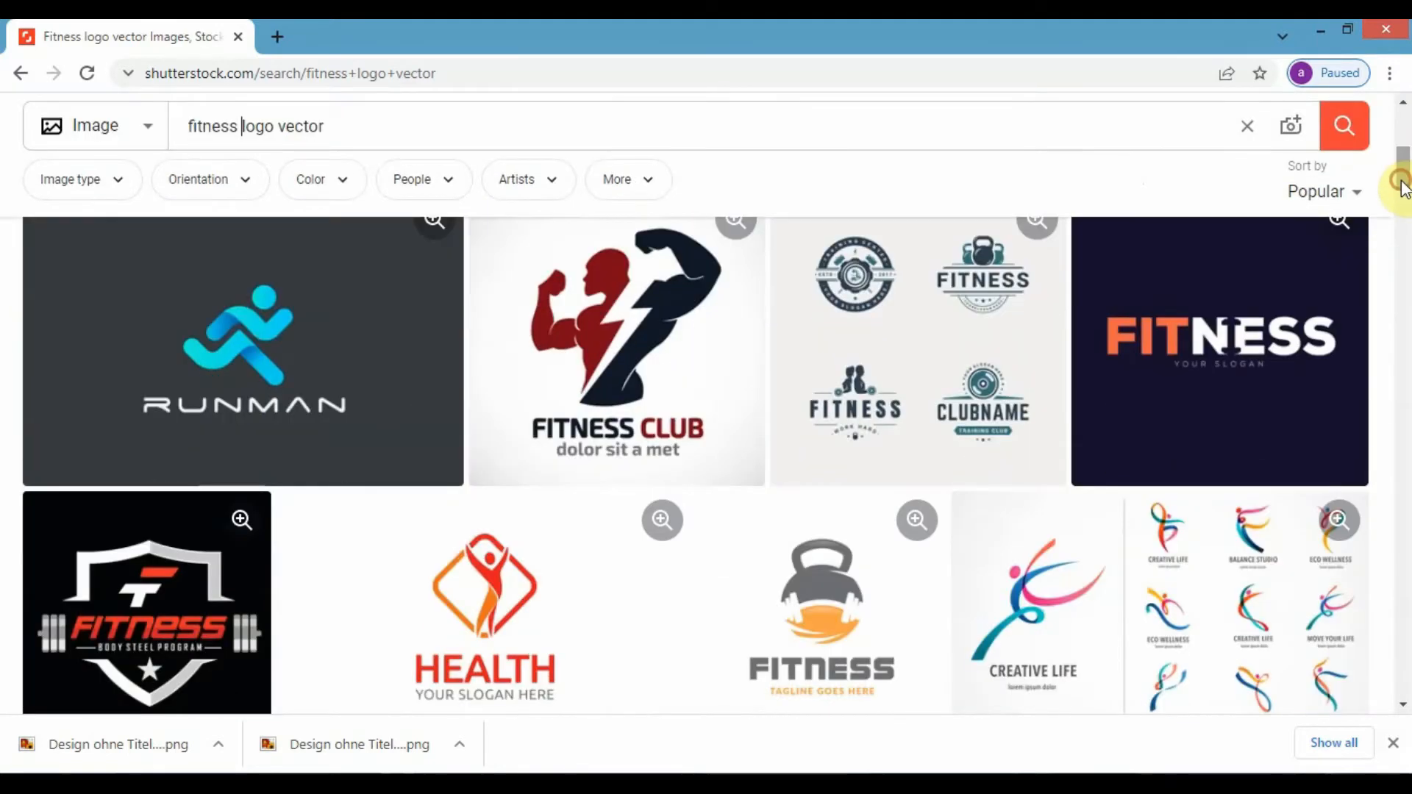
{"action": "left_click", "coordinate": [612, 321]}
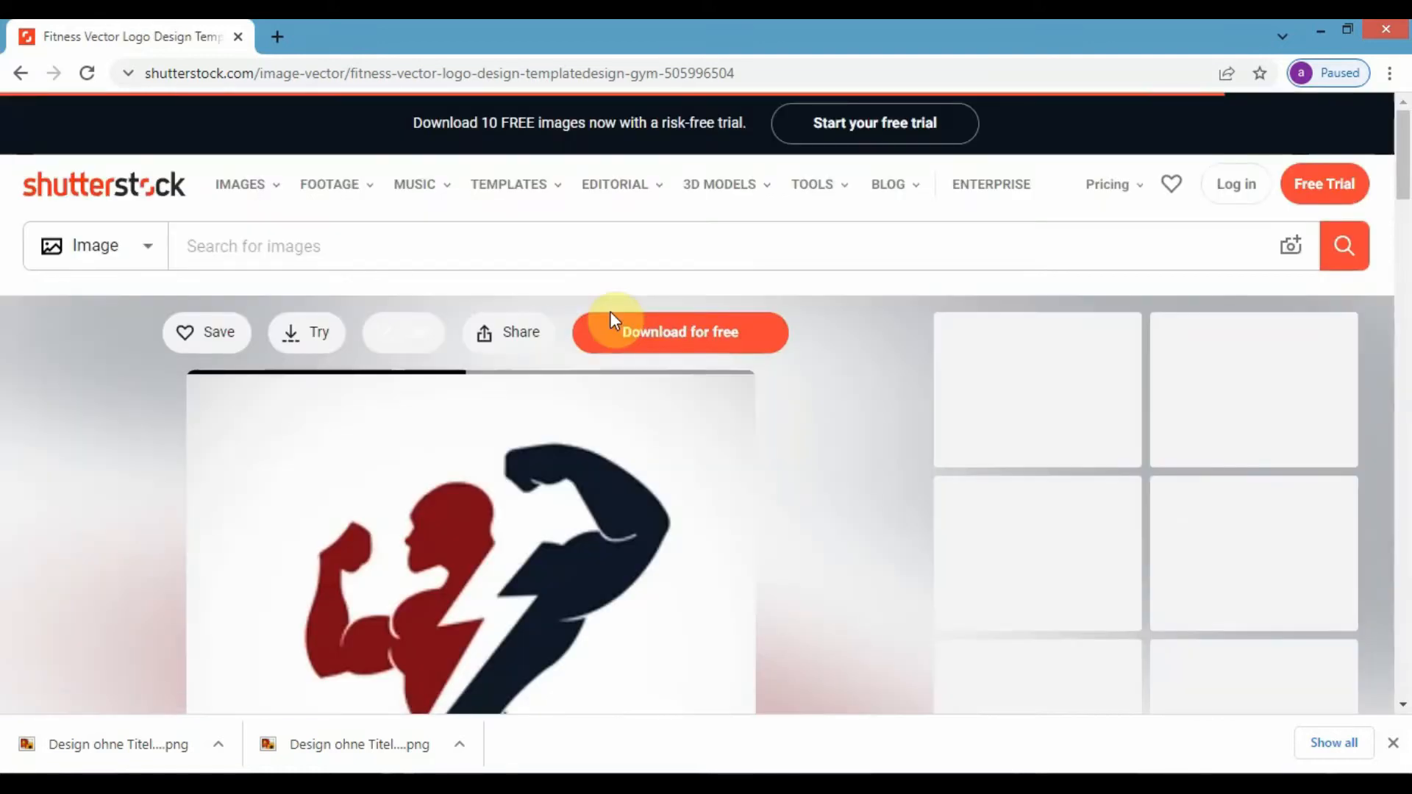
{"action": "left_click_drag", "start_coordinate": [1403, 163], "coordinate": [1406, 203]}
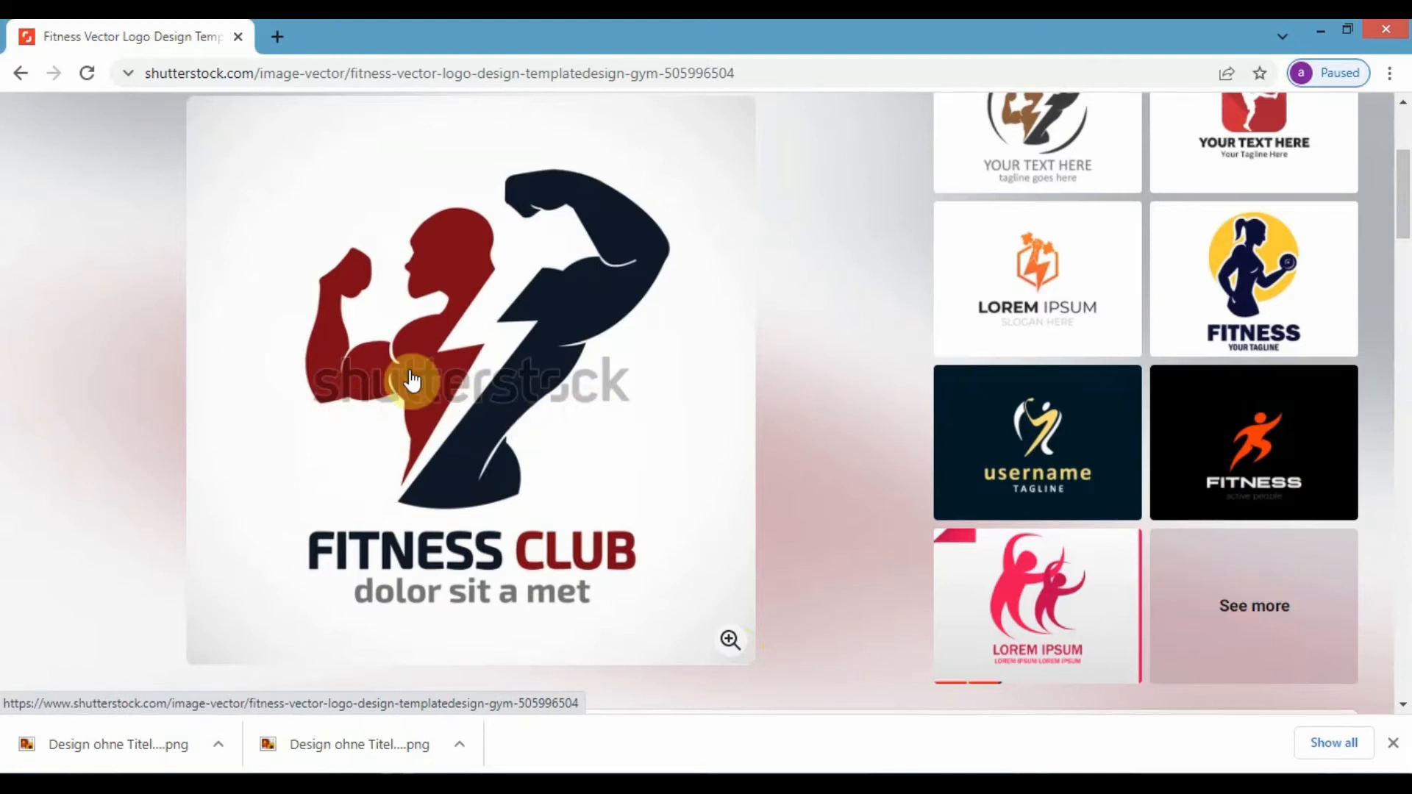
{"action": "left_click", "coordinate": [730, 640]}
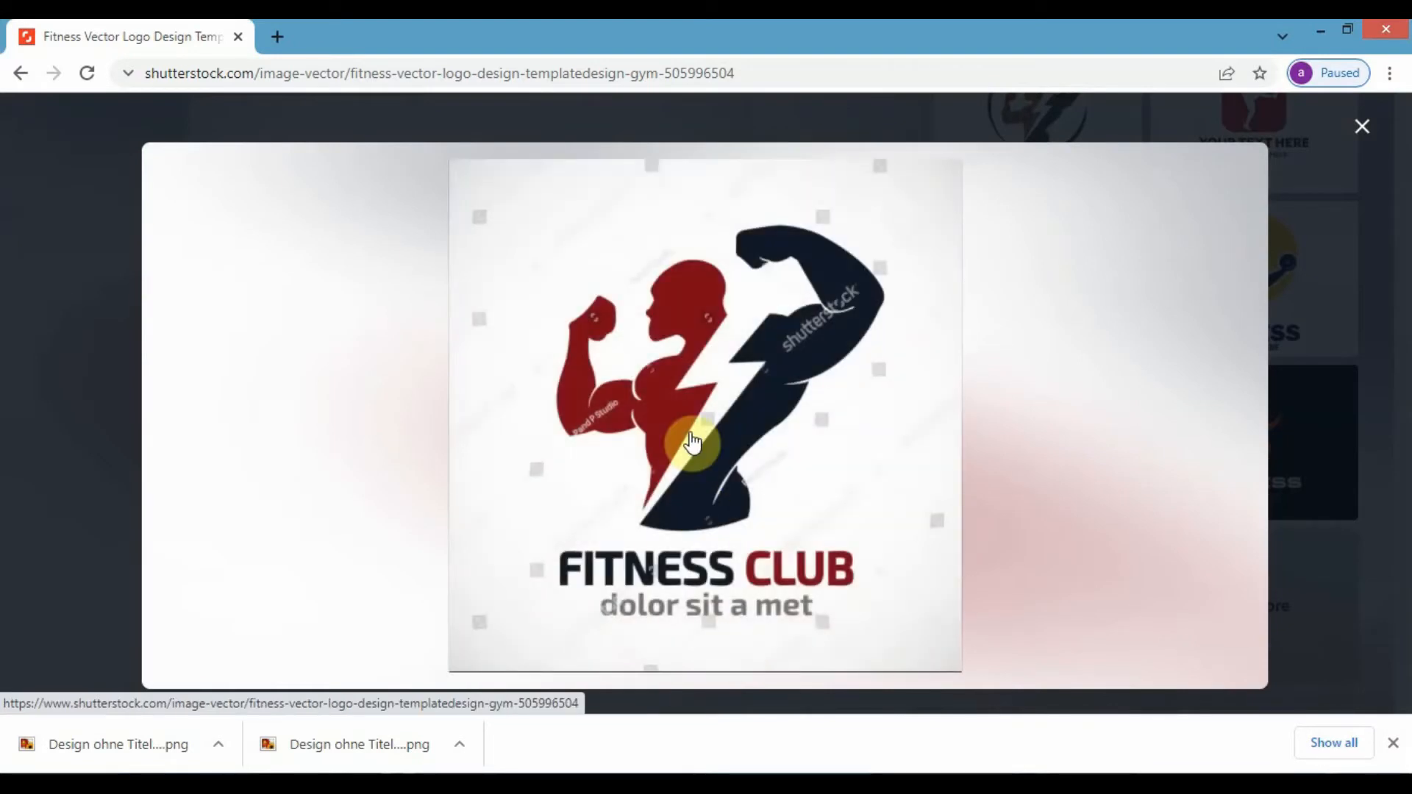
Save the enlarged Fitness Club logo image to the Desktop as a JPEG under its suggested file name
{"action": "right_click", "coordinate": [692, 441]}
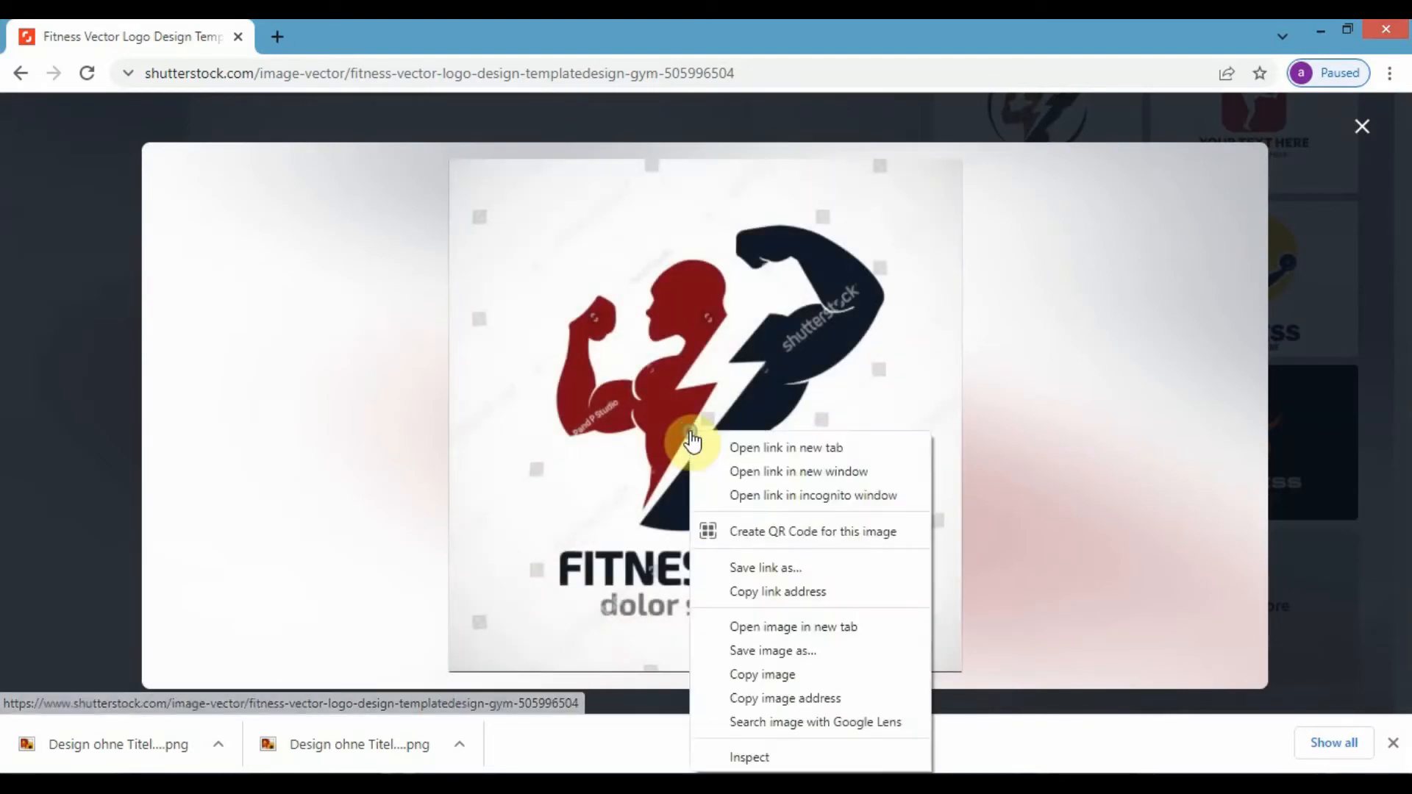
{"action": "left_click", "coordinate": [769, 658]}
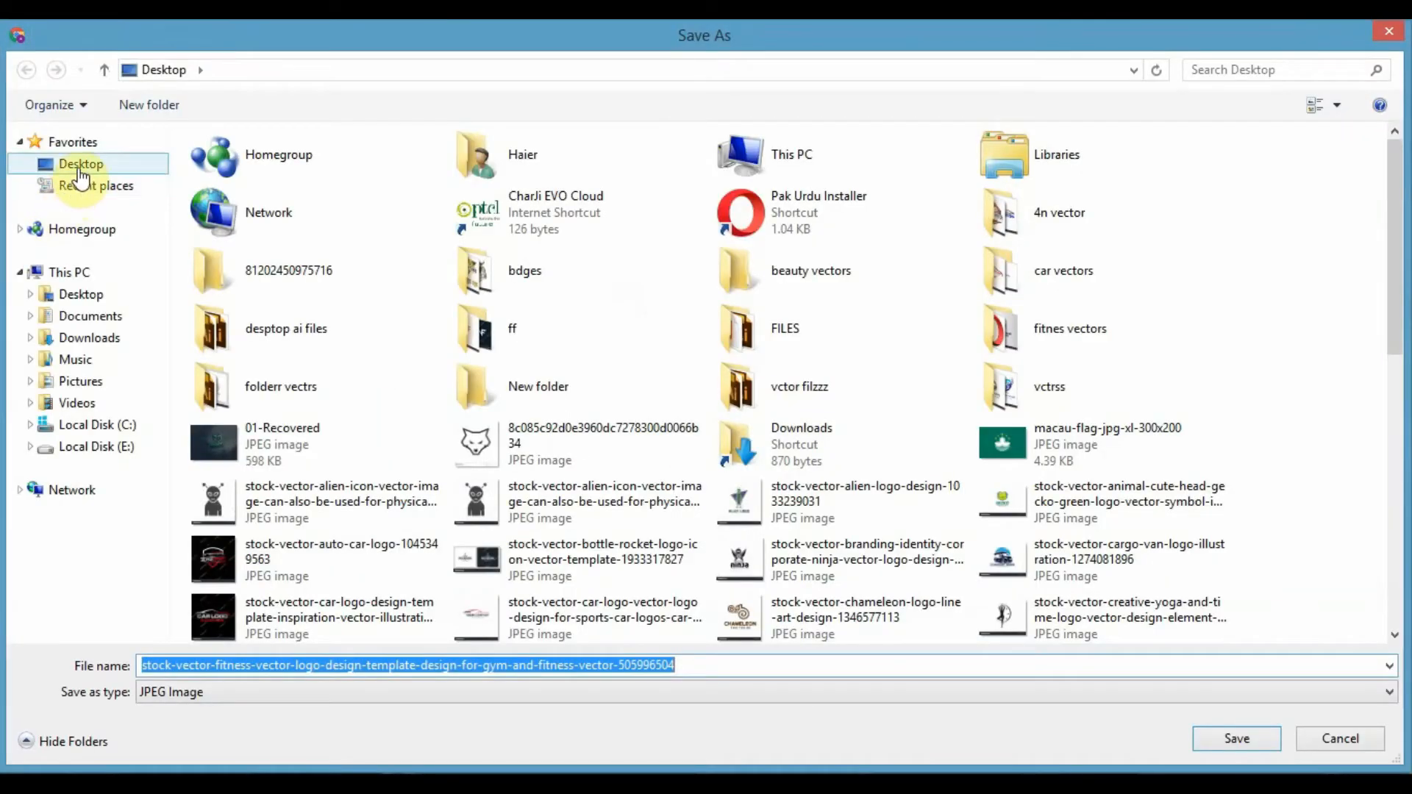
{"action": "left_click", "coordinate": [80, 165]}
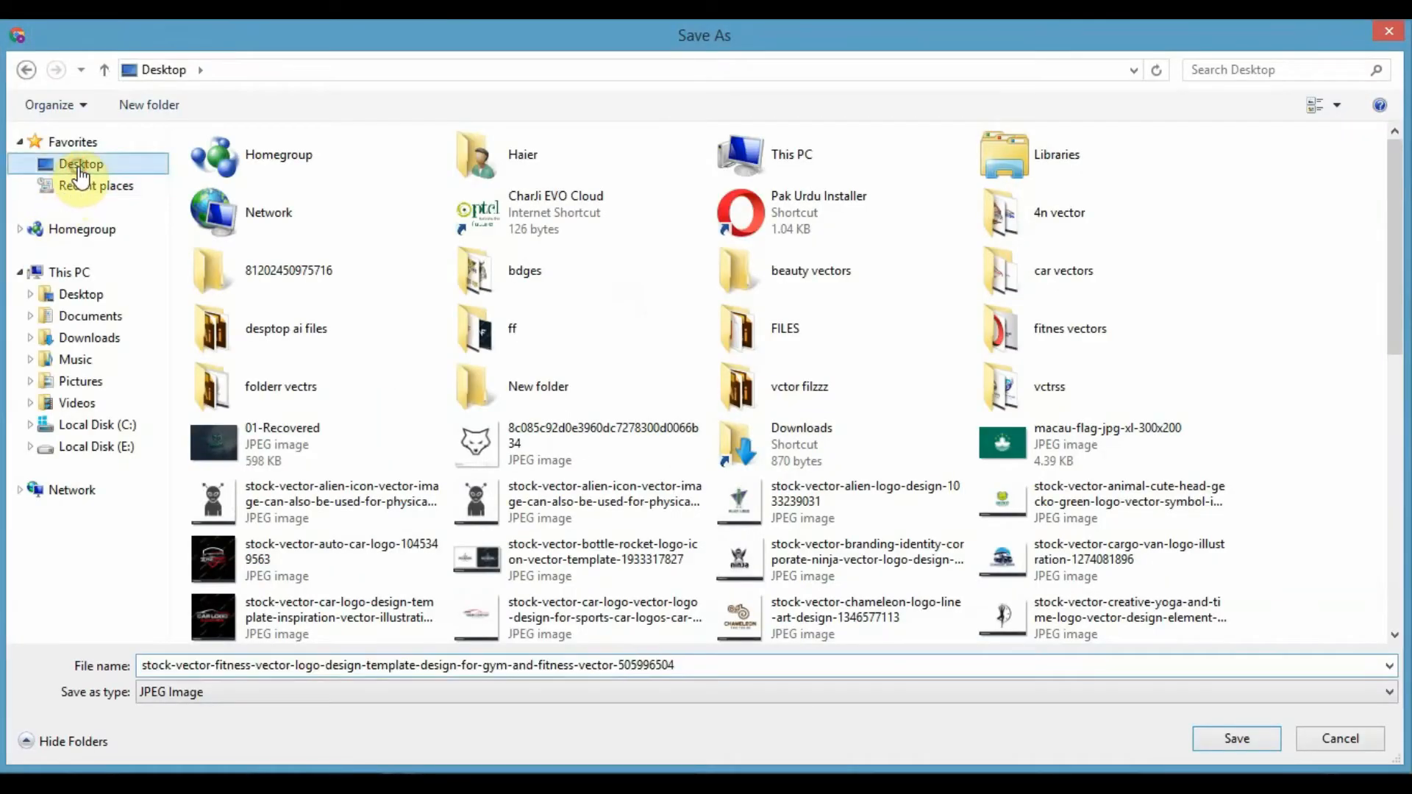
{"action": "left_click", "coordinate": [1235, 738]}
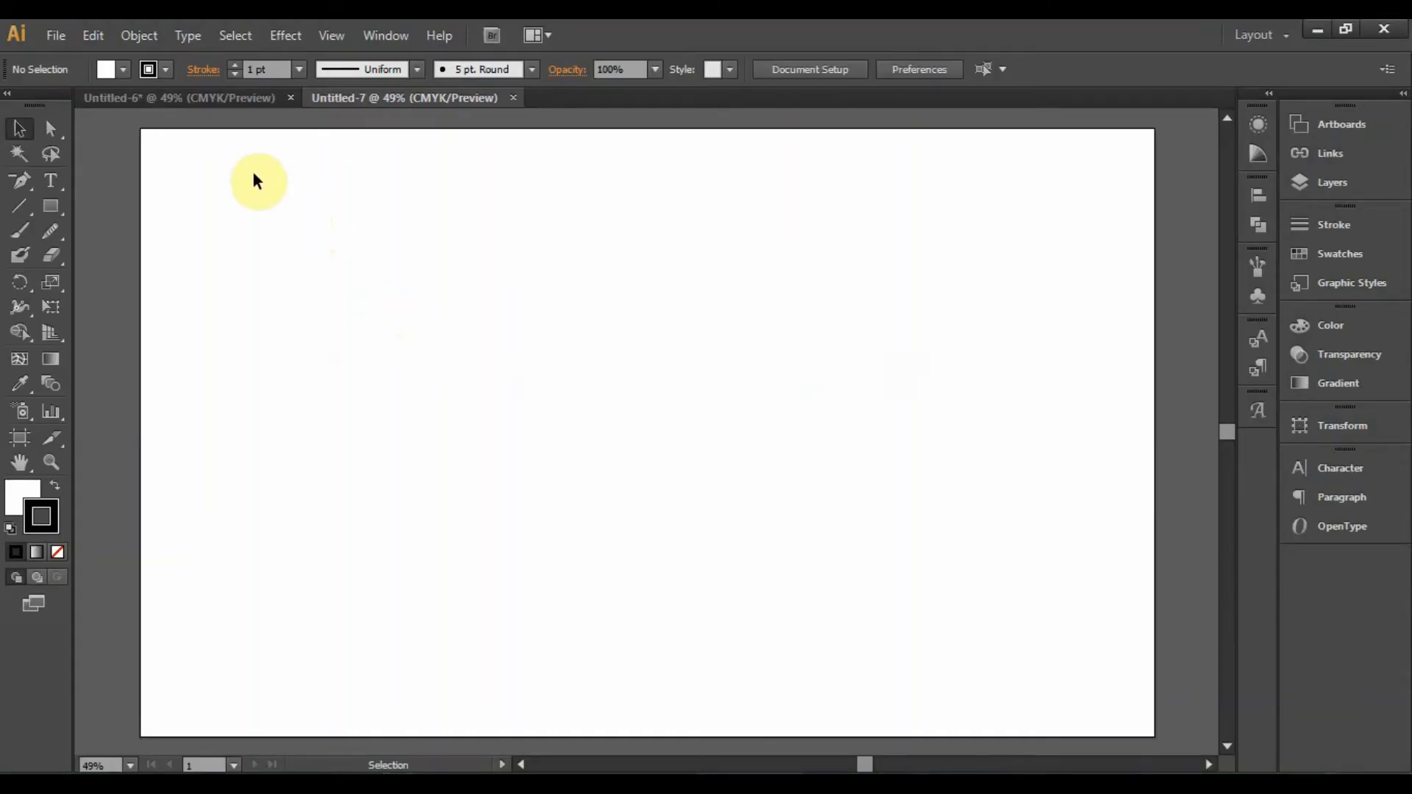
In Illustrator's Untitled-6 document, move the placed women's fitness logo to the artboard centre and apply Image Trace to it
{"action": "left_click", "coordinate": [227, 98]}
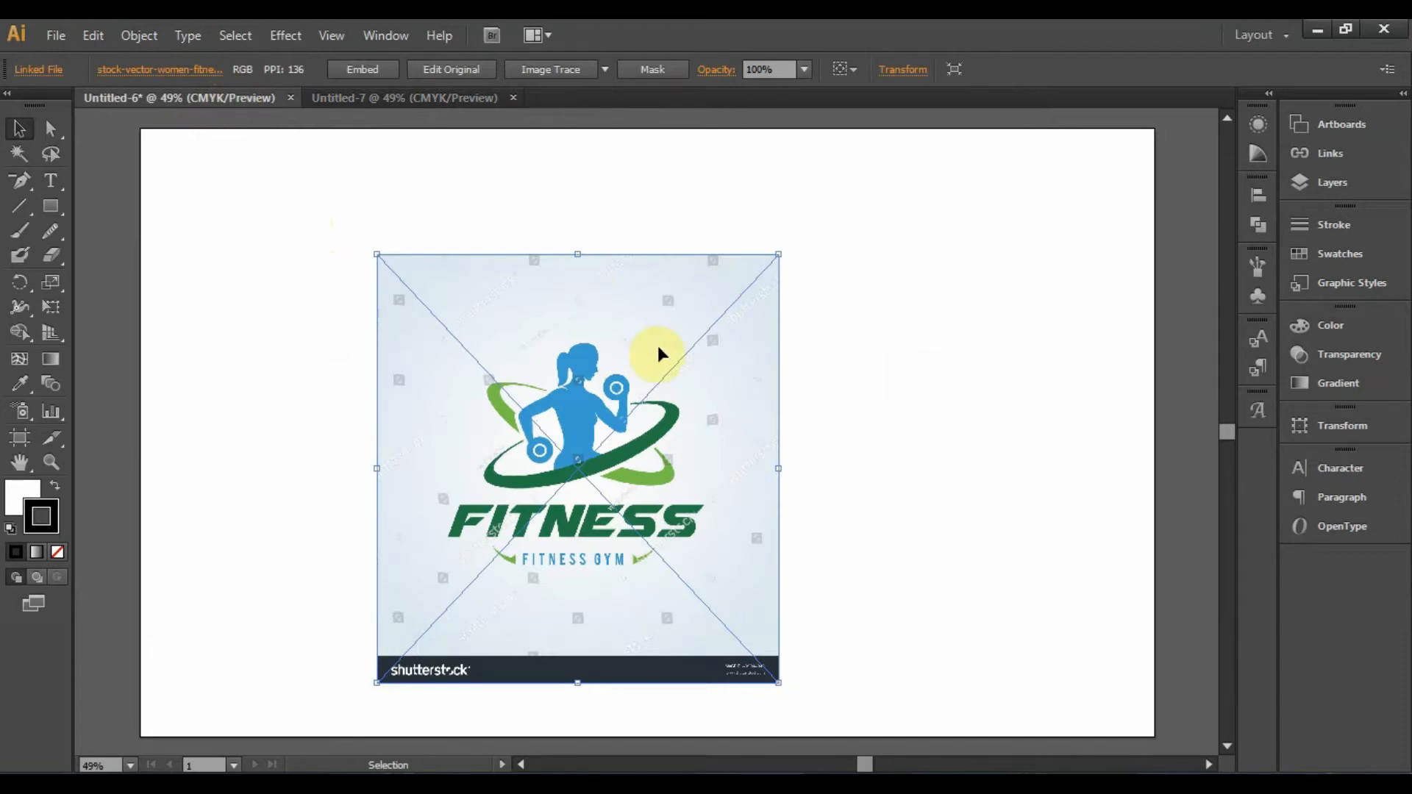
{"action": "left_click_drag", "start_coordinate": [668, 409], "coordinate": [744, 378]}
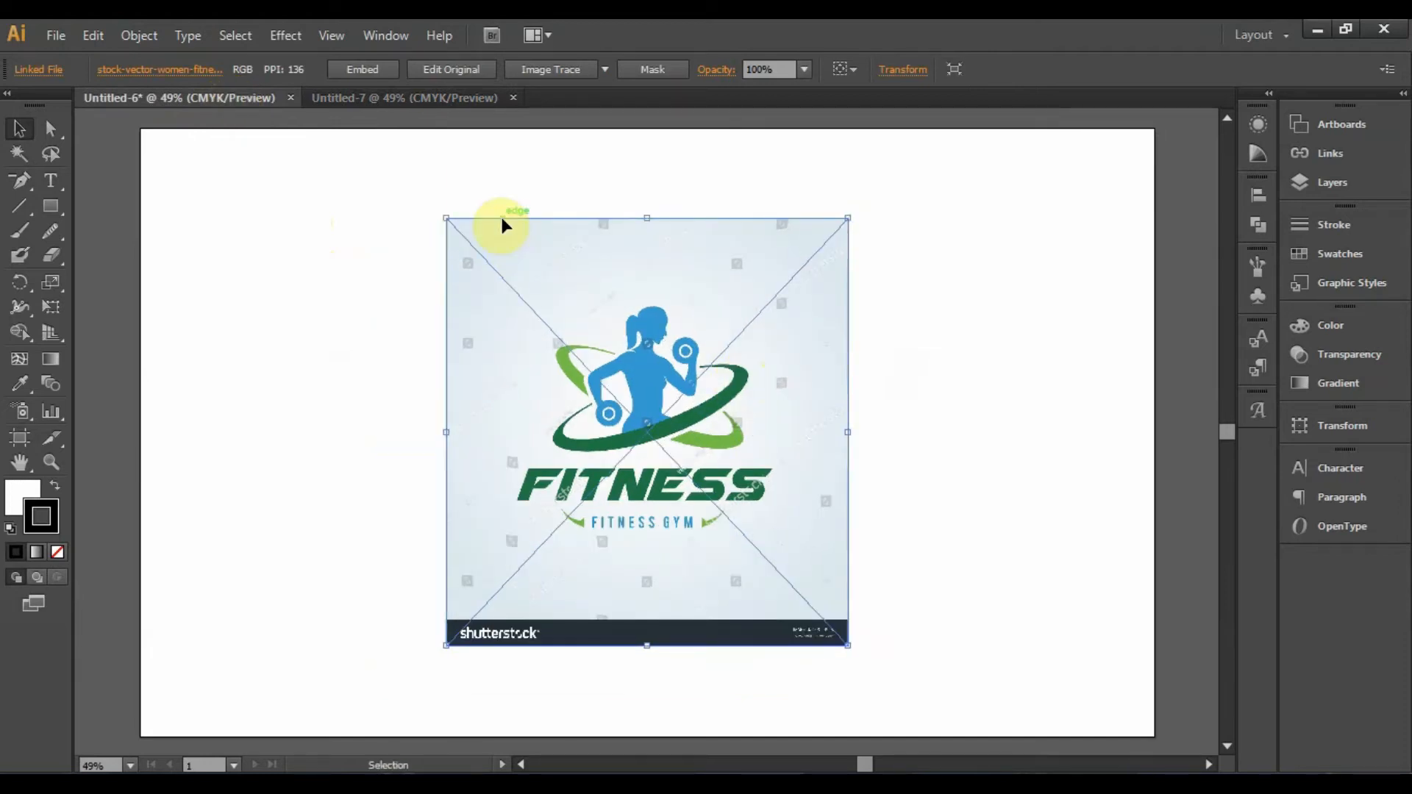
{"action": "left_click", "coordinate": [556, 69]}
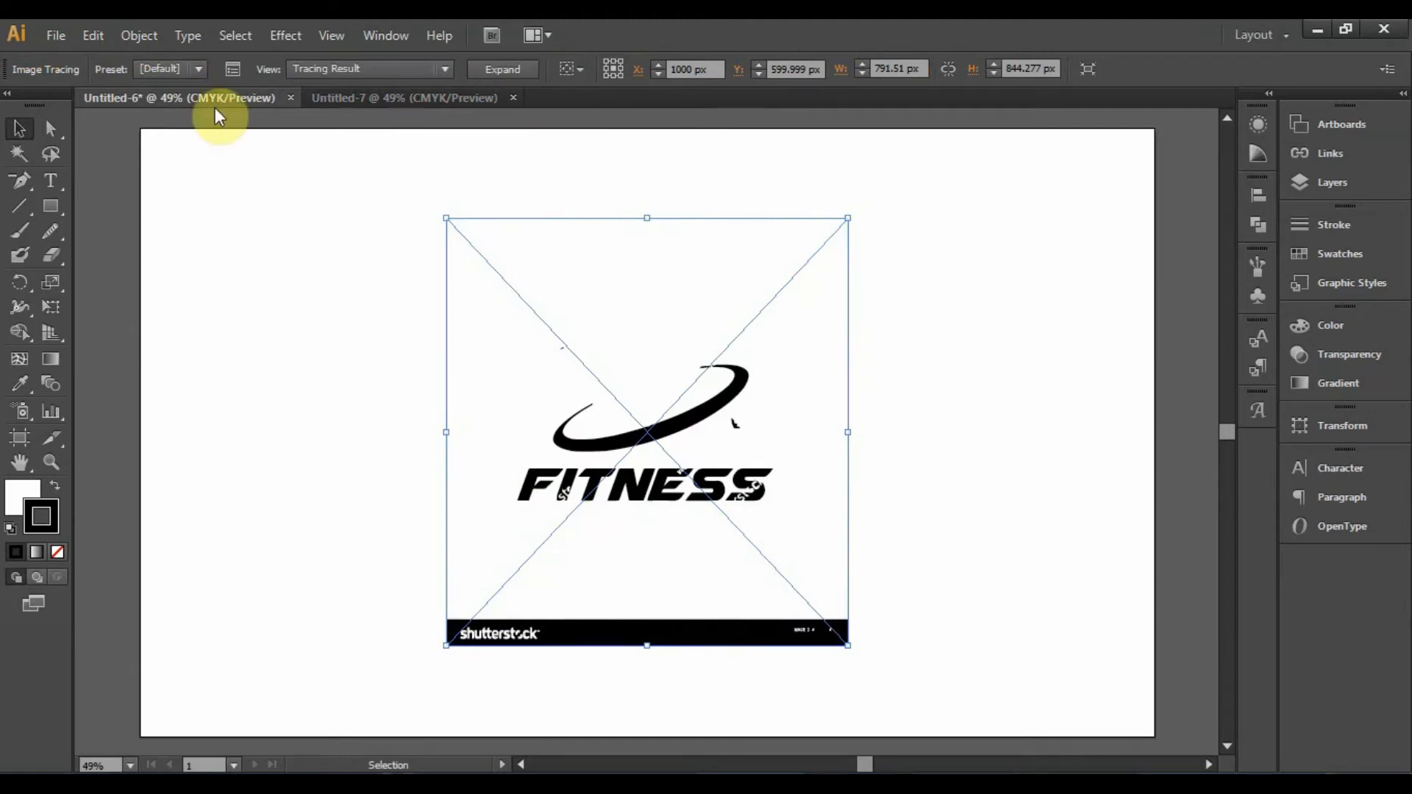
Set the black-and-white tracing's threshold to 216 and compare the tracing with the source image
{"action": "left_click", "coordinate": [232, 70]}
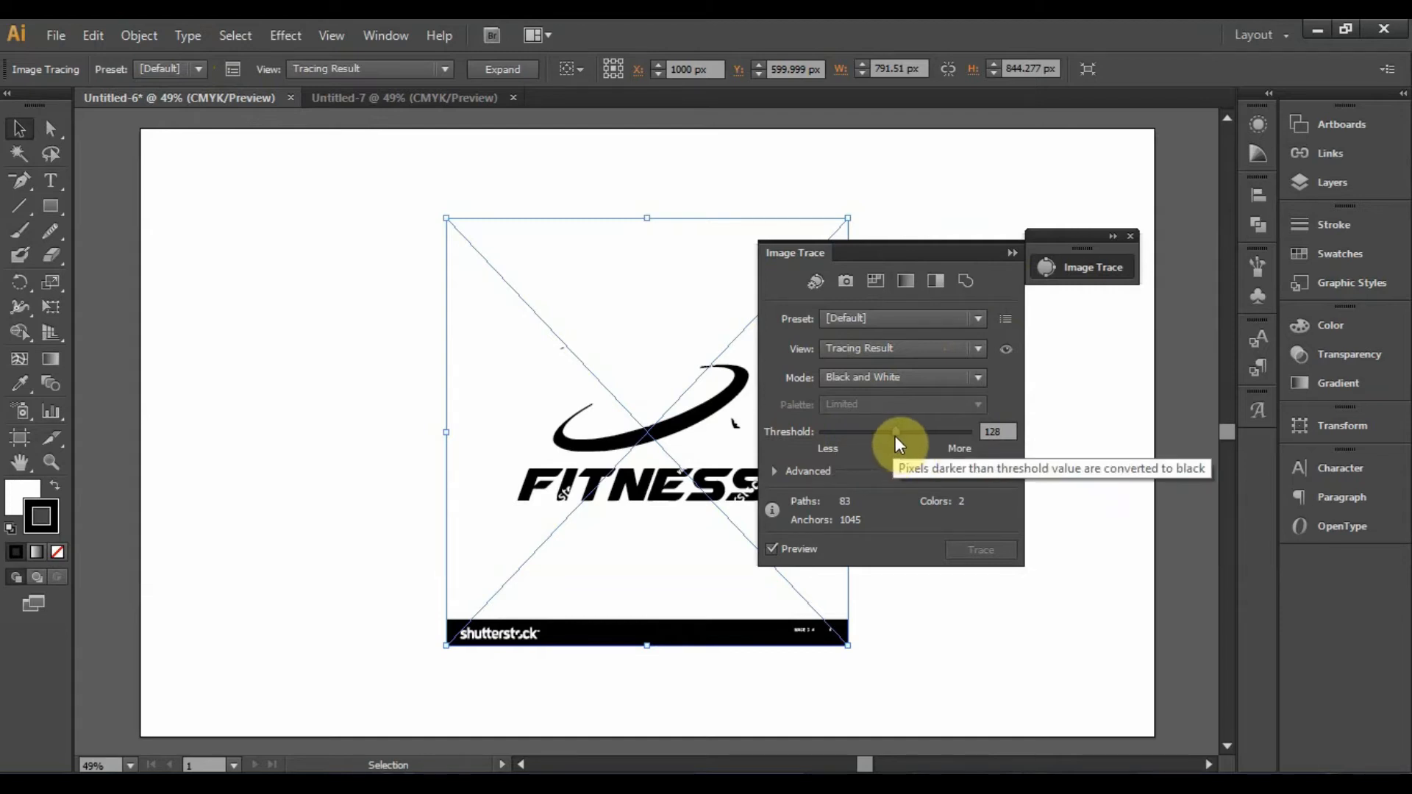
{"action": "left_click_drag", "start_coordinate": [894, 435], "coordinate": [950, 431]}
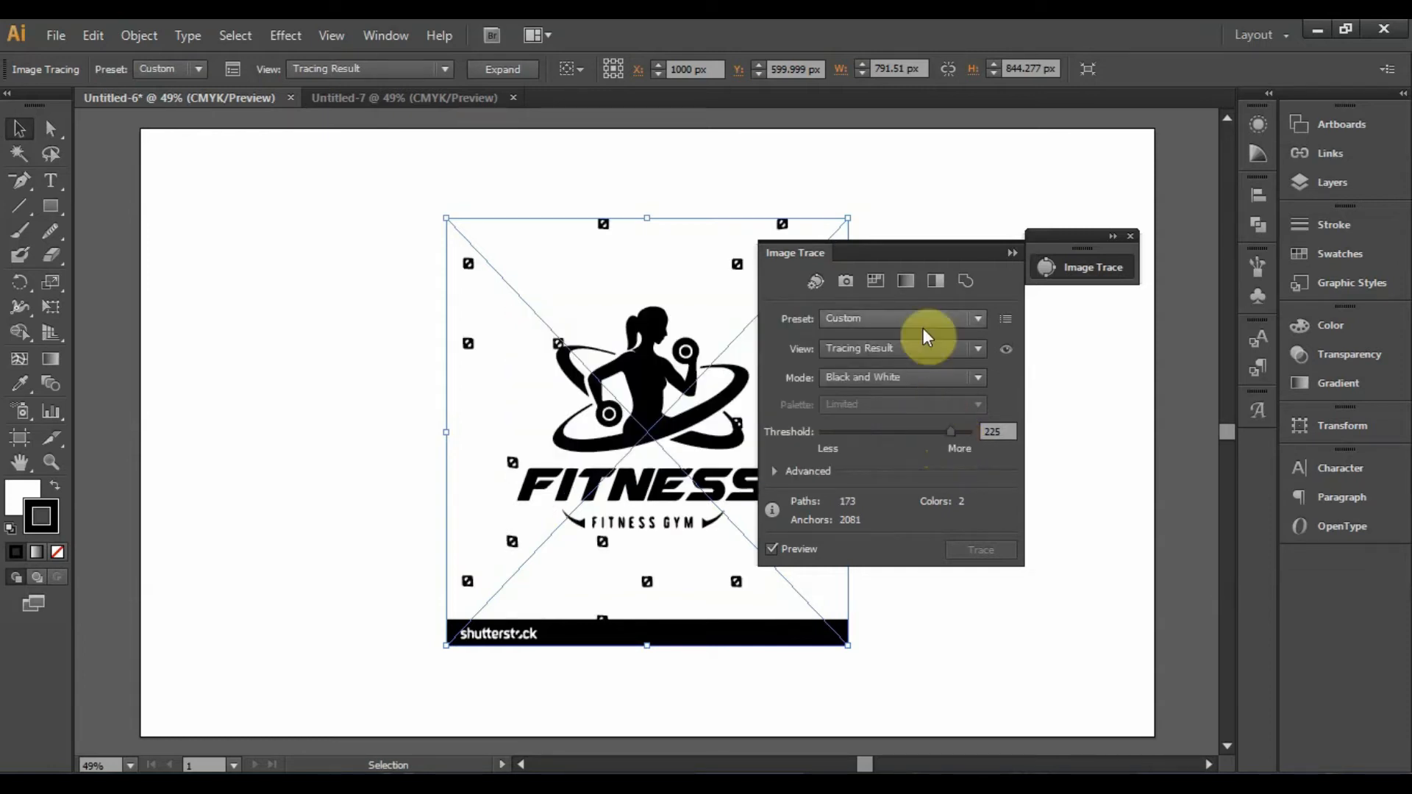
{"action": "left_click_drag", "start_coordinate": [910, 252], "coordinate": [989, 278]}
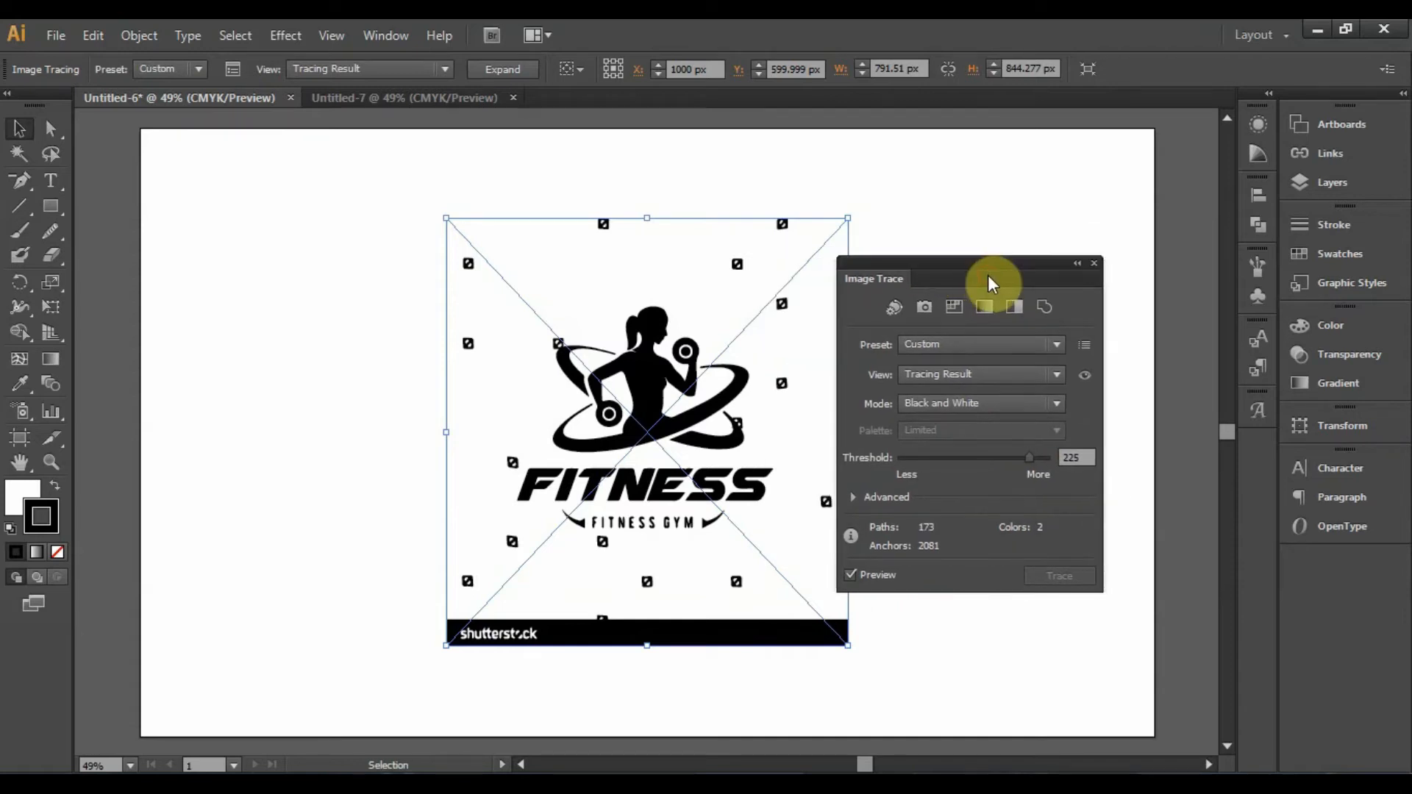
{"action": "left_click", "coordinate": [1086, 376]}
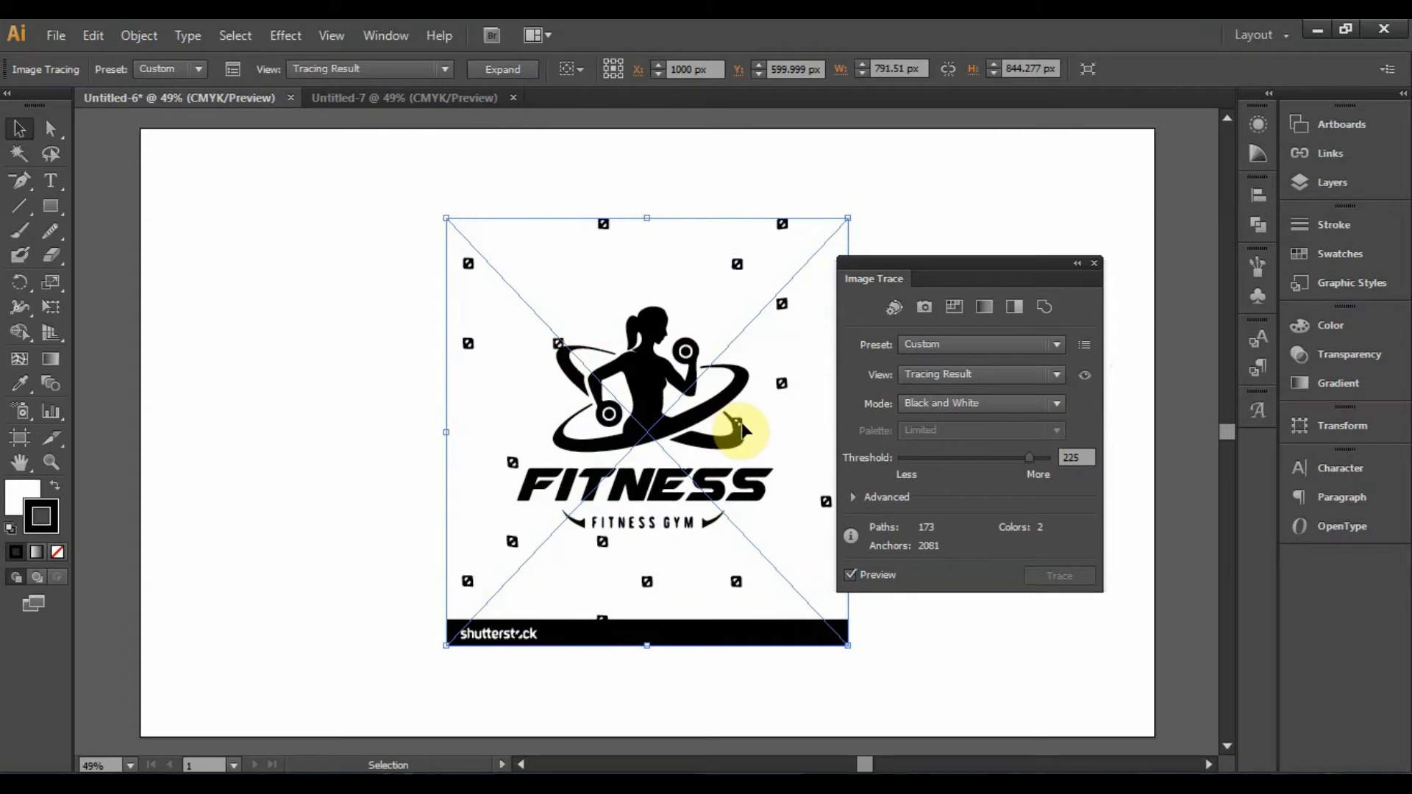
{"action": "left_click", "coordinate": [1026, 457]}
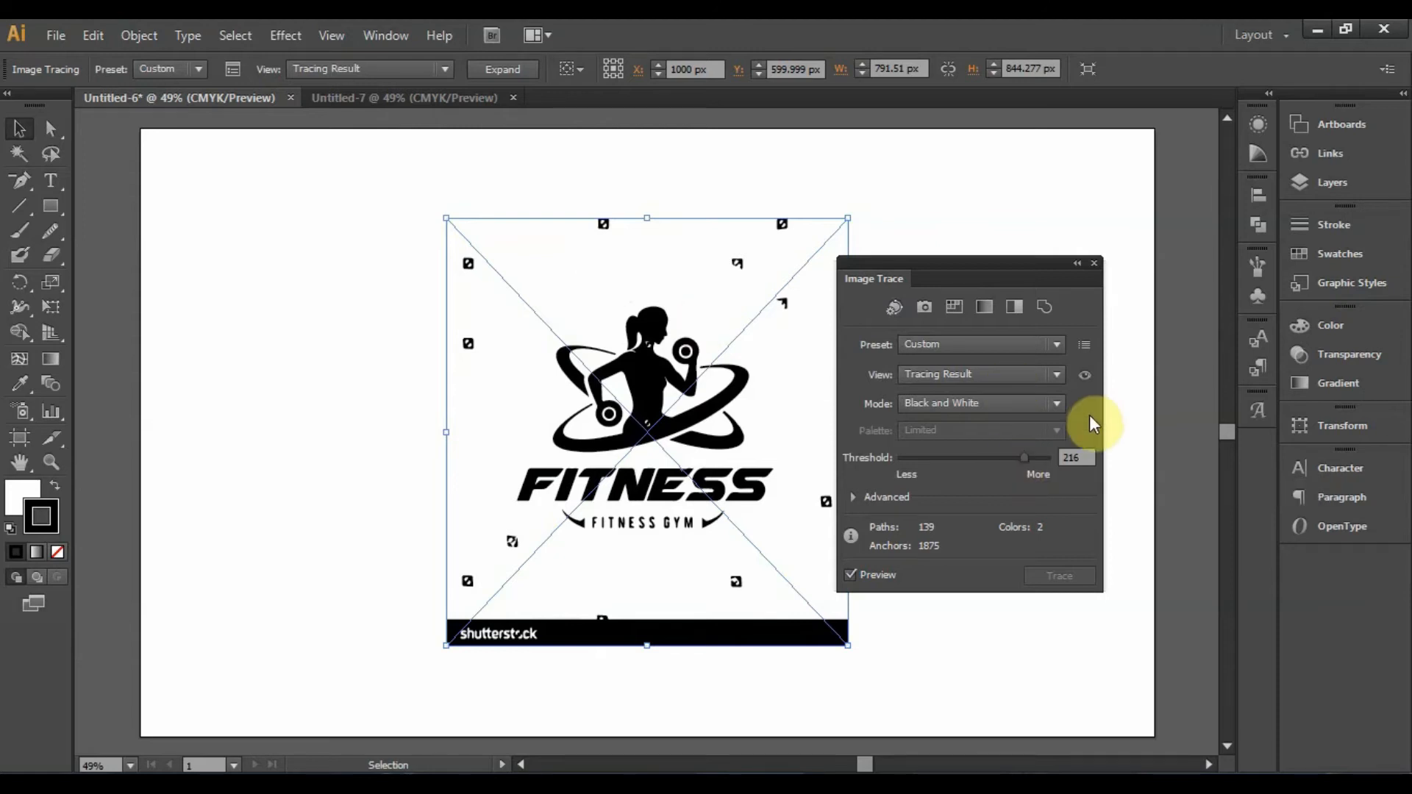
{"action": "left_click", "coordinate": [1082, 376]}
{"action": "left_click_drag", "start_coordinate": [1081, 374], "coordinate": [1082, 373]}
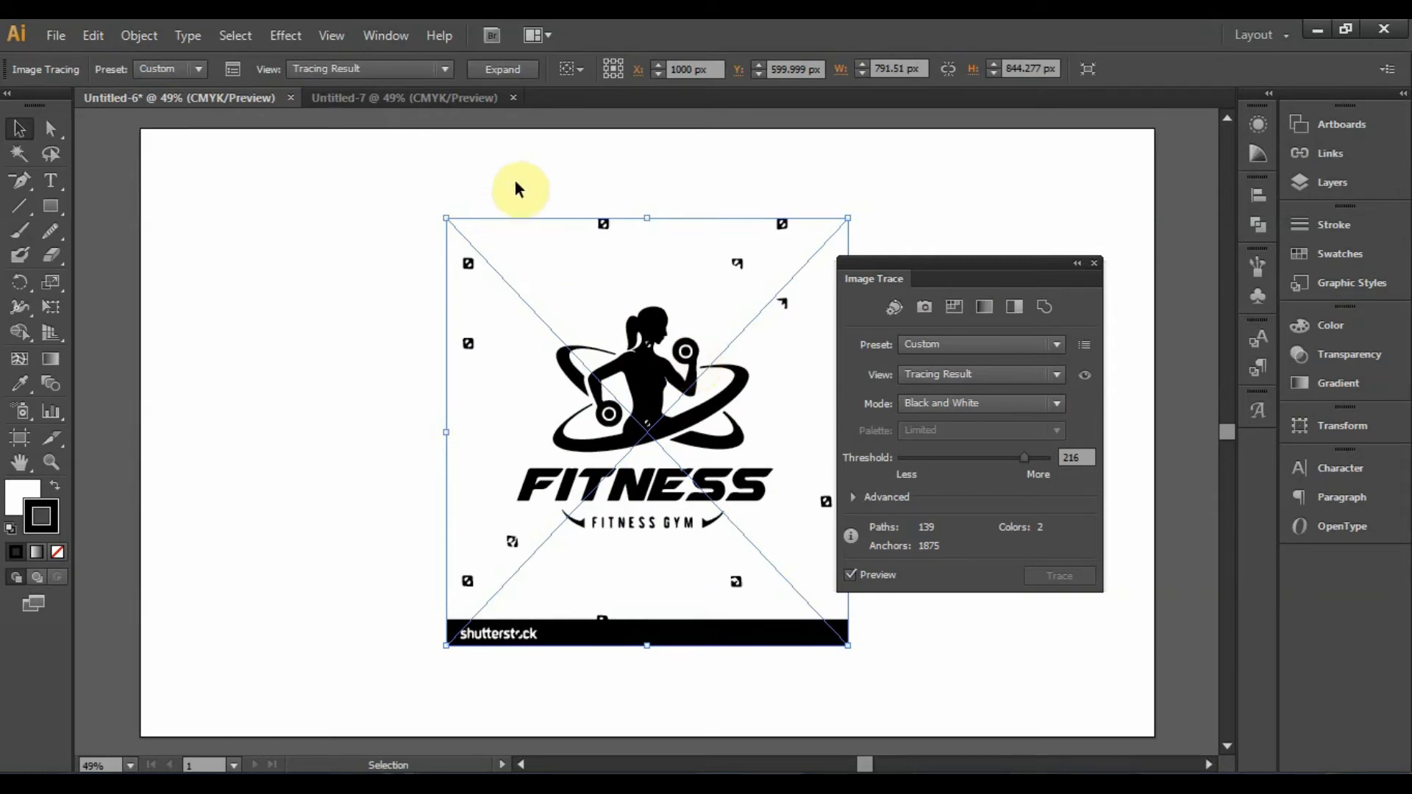
Expand the traced fitness logo into paths and ungroup them
{"action": "left_click", "coordinate": [508, 67]}
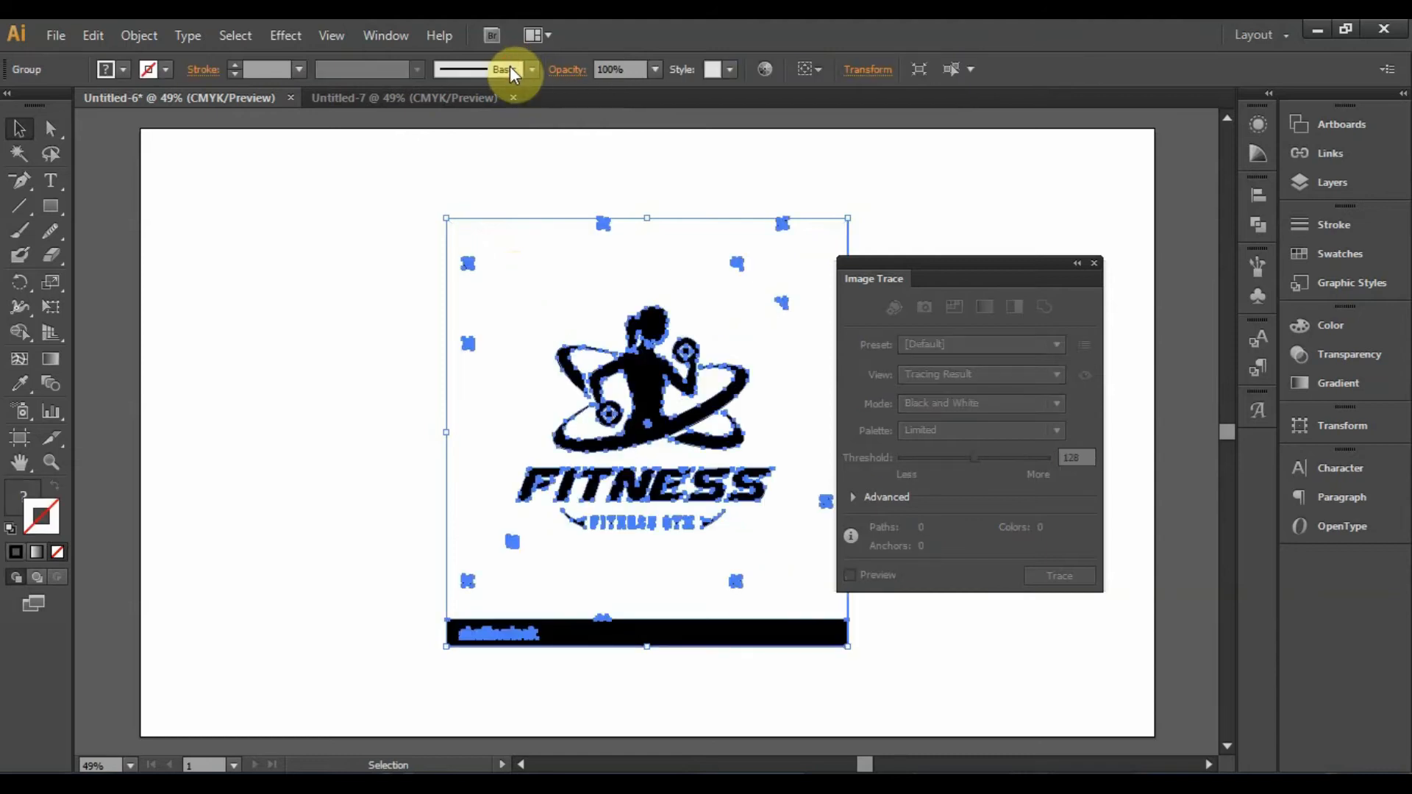
{"action": "right_click", "coordinate": [519, 300]}
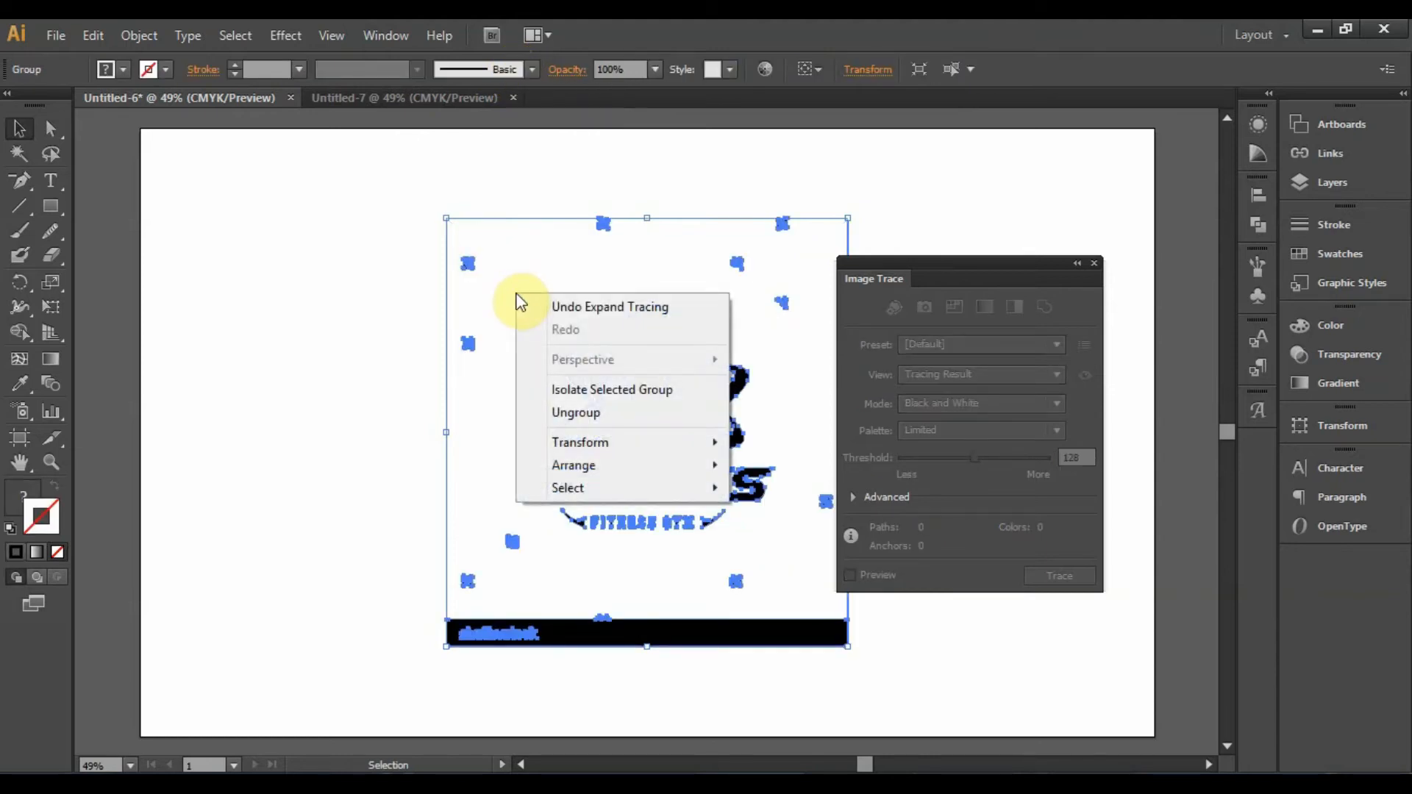
{"action": "left_click", "coordinate": [600, 413]}
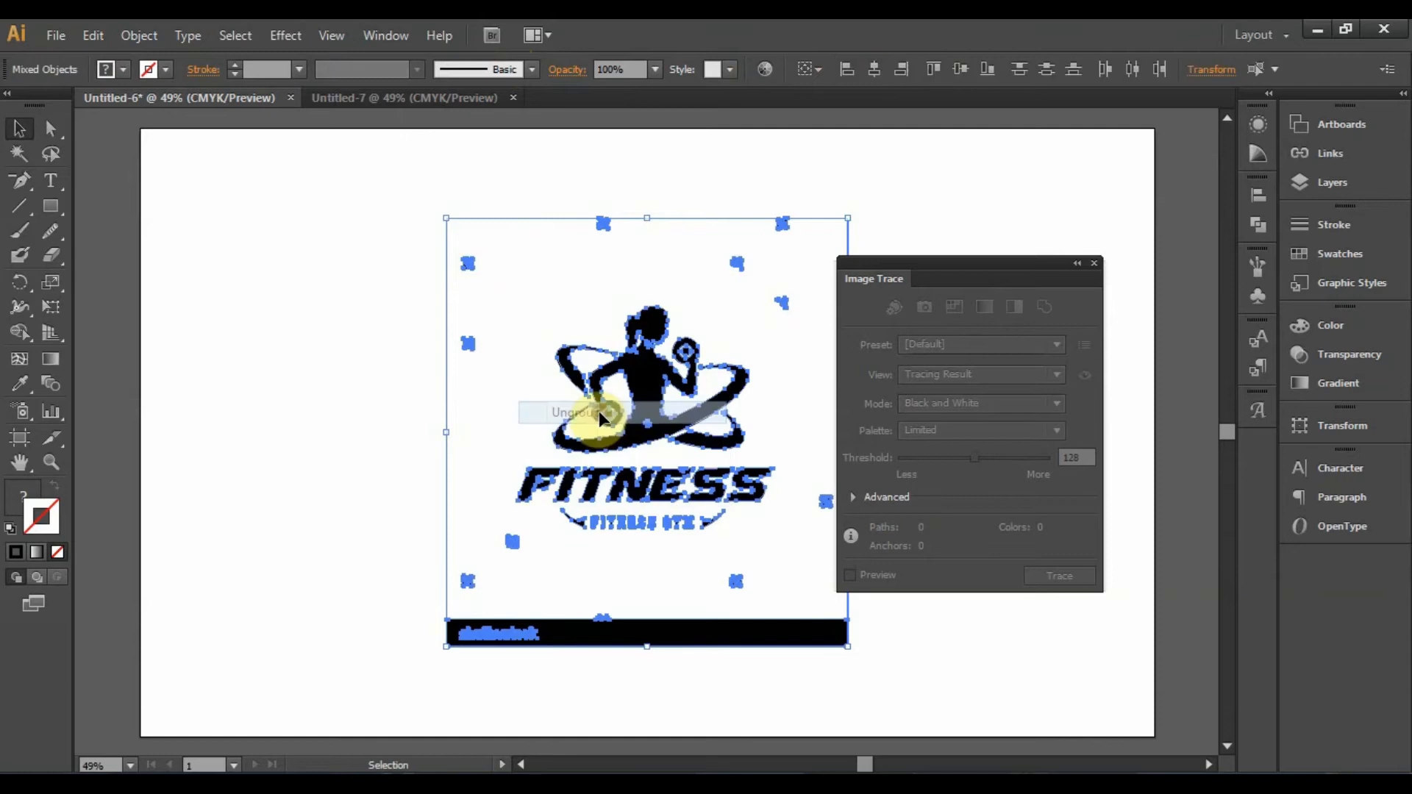
Select all the white areas of the traced logo with the Magic Wand and delete them
{"action": "left_click", "coordinate": [15, 158]}
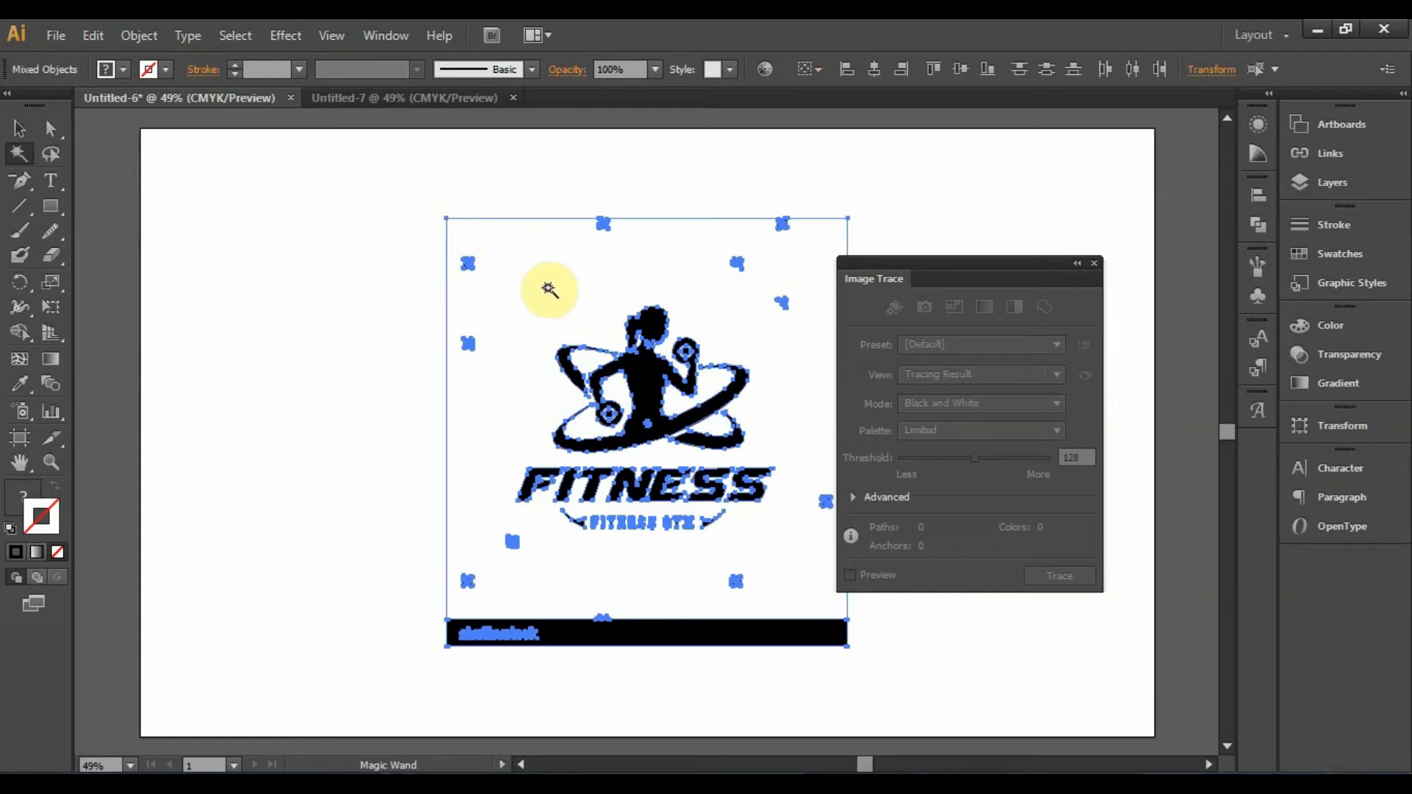
{"action": "left_click", "coordinate": [548, 288]}
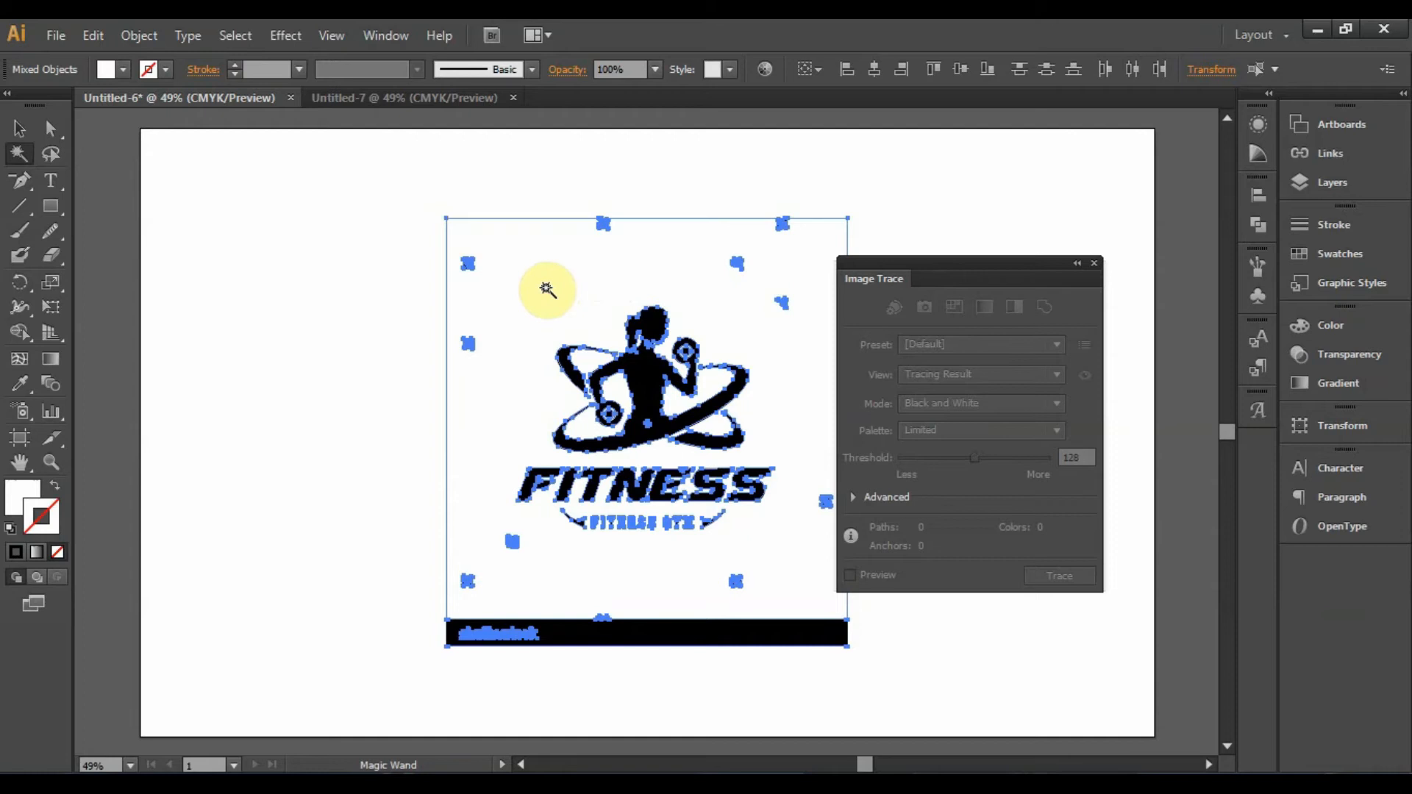
{"action": "key", "text": "Delete"}
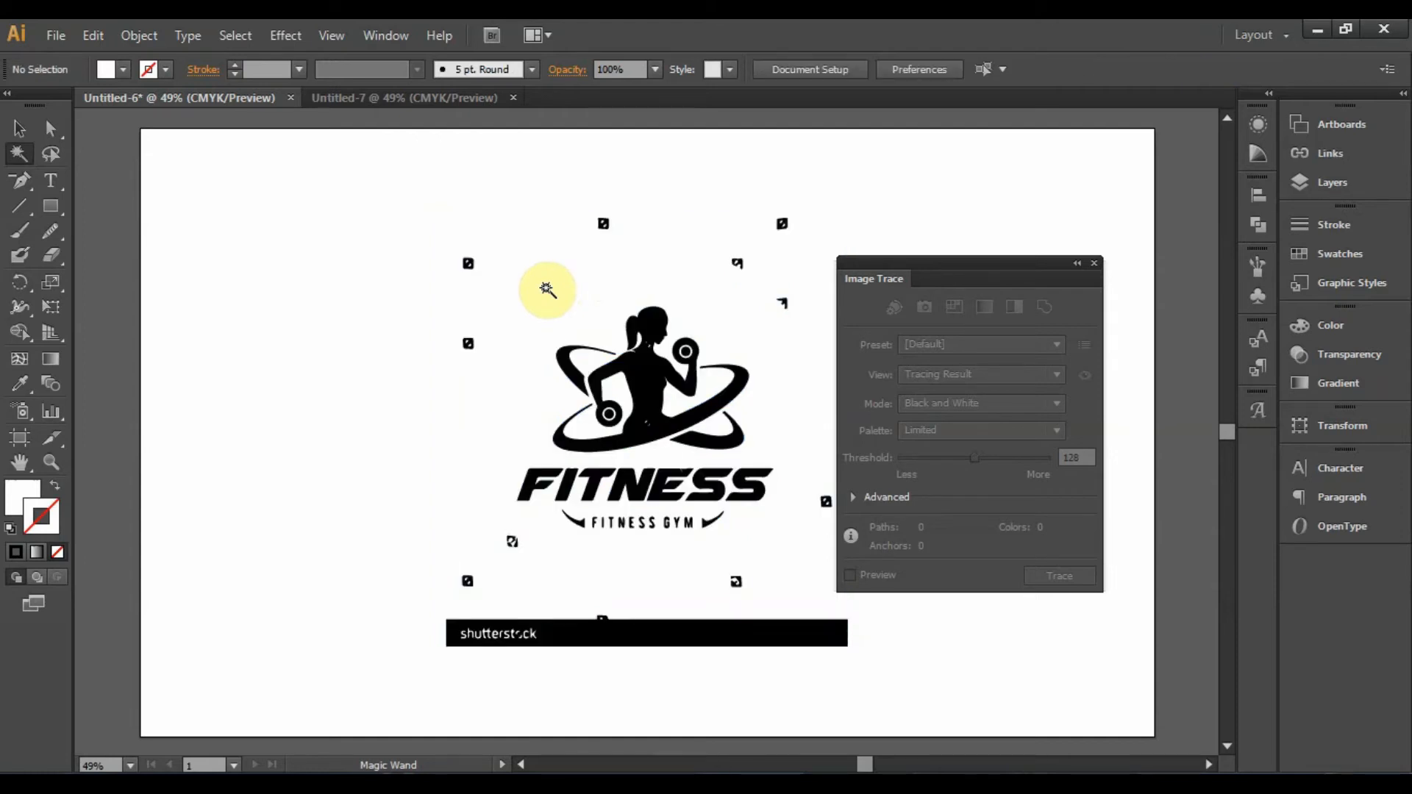
Delete the black Shutterstock bar beneath the traced logo
{"action": "left_click", "coordinate": [20, 134]}
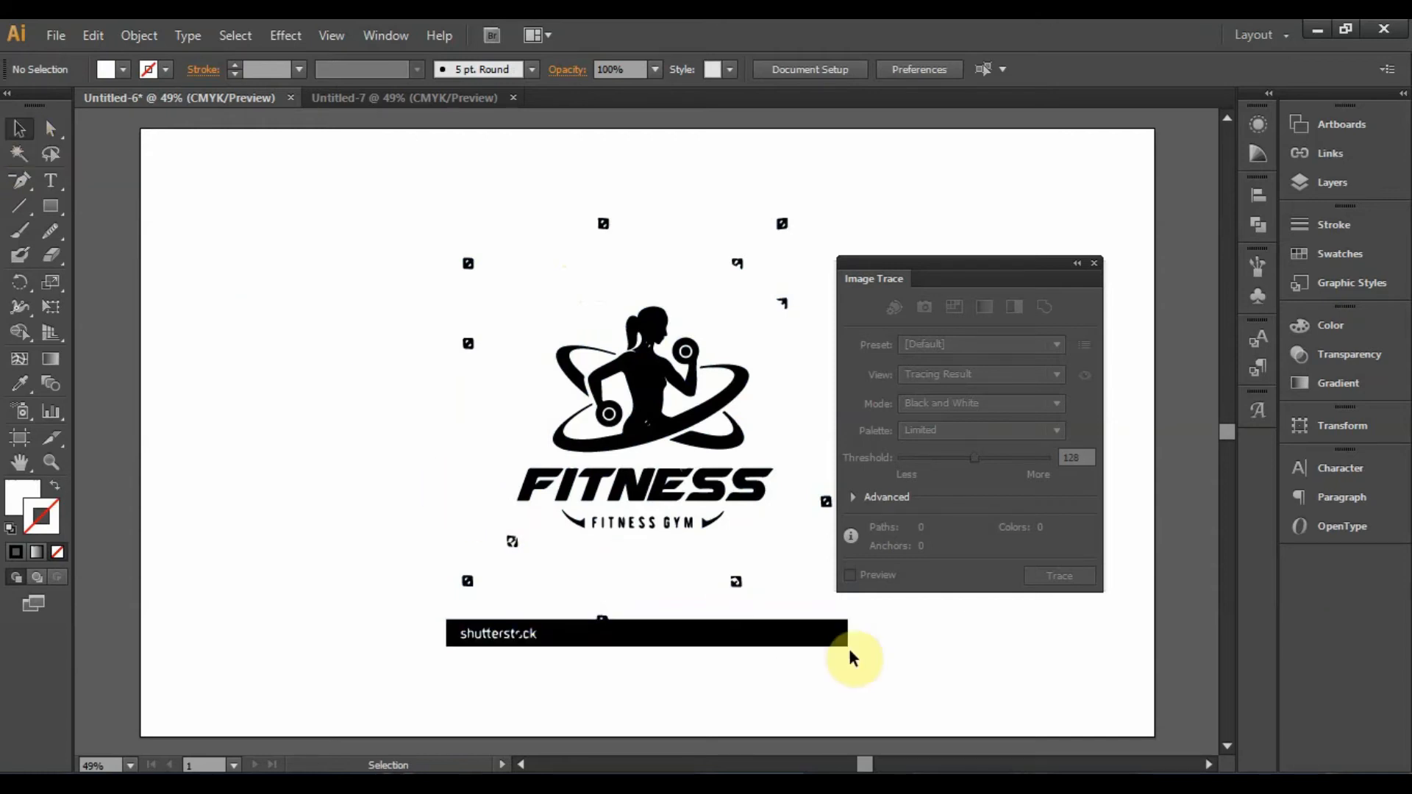
{"action": "left_click", "coordinate": [732, 638]}
{"action": "key", "text": "Delete"}
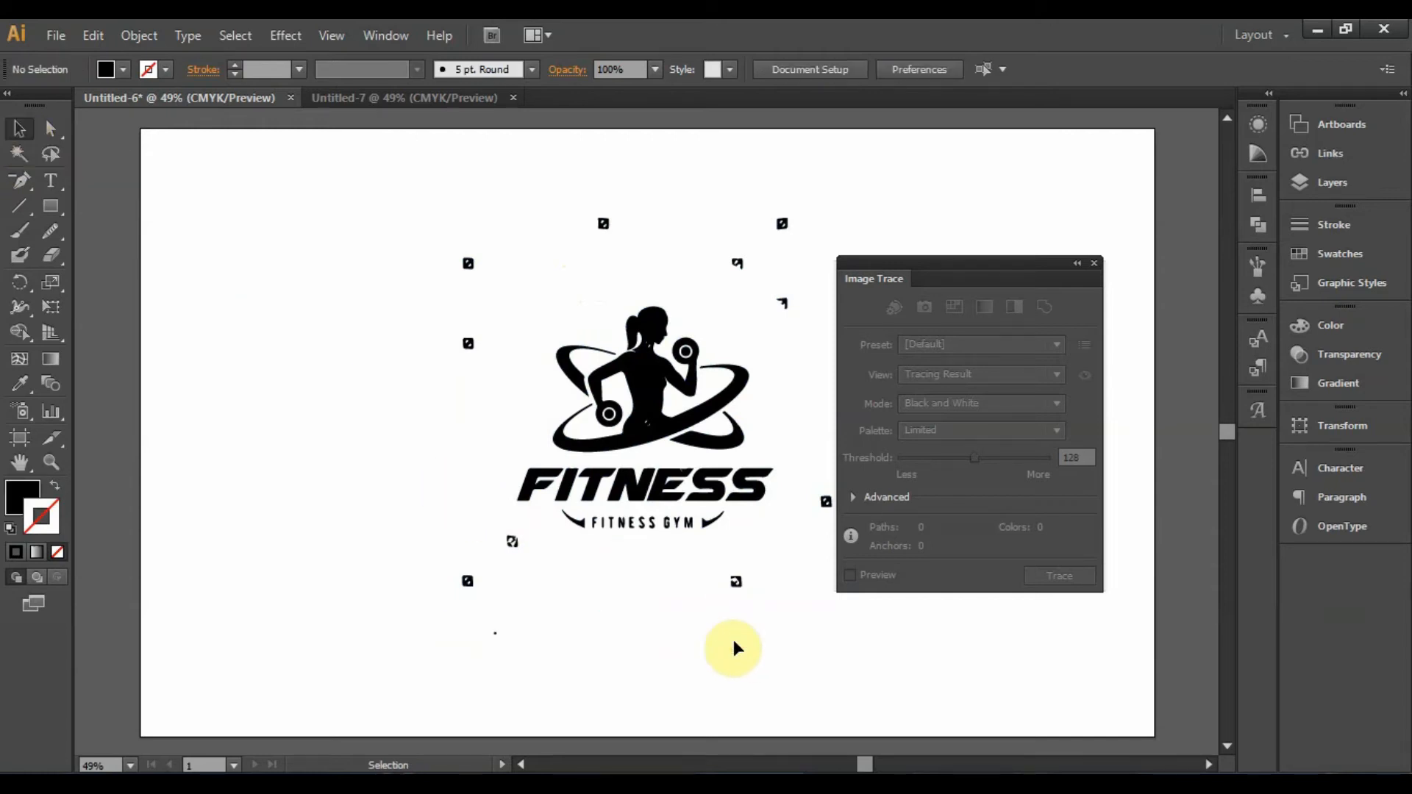
Close the Image Trace settings and delete the FITNESS lettering, tagline and watermark specks below the figure
{"action": "left_click", "coordinate": [1094, 263]}
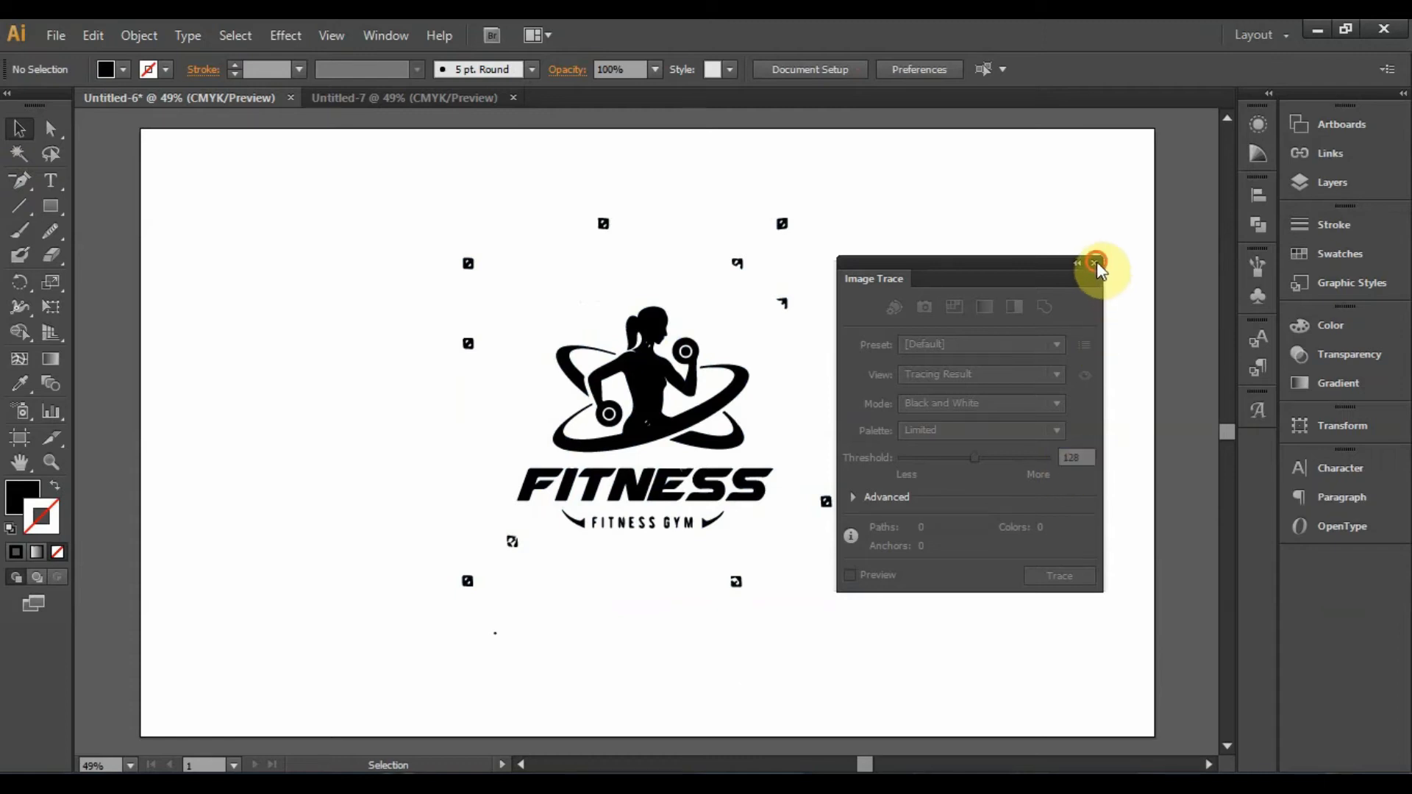
{"action": "left_click_drag", "start_coordinate": [868, 470], "coordinate": [373, 637]}
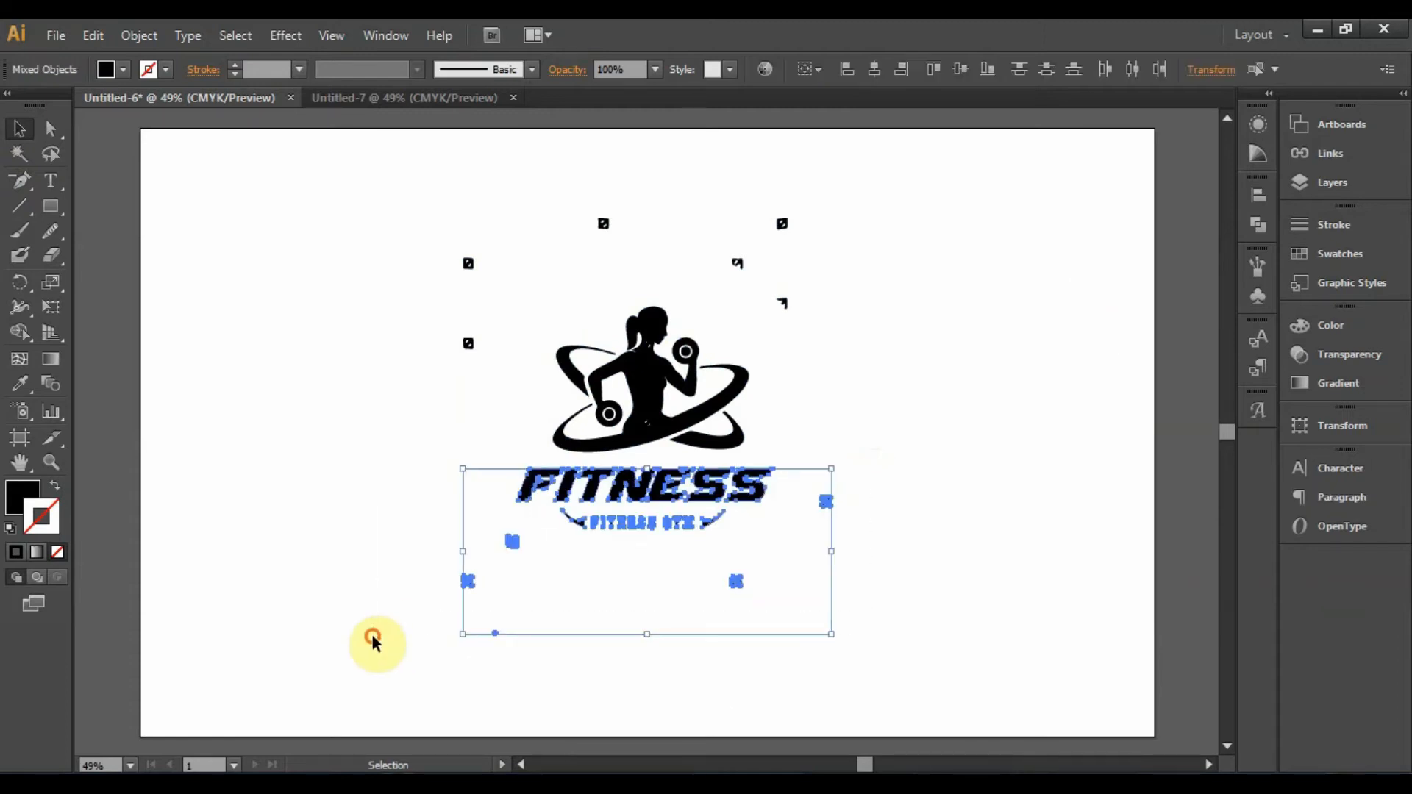
{"action": "key", "text": "Delete"}
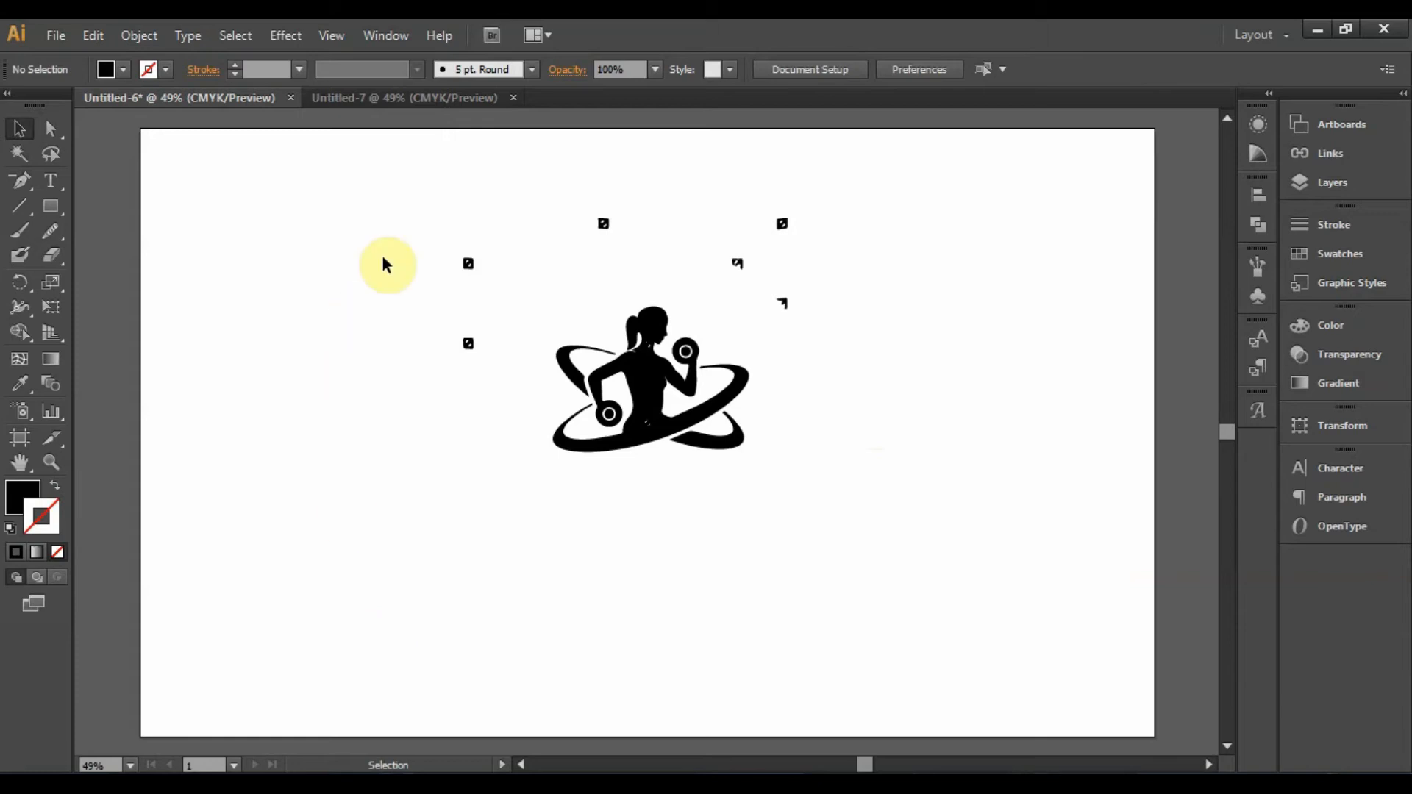
Delete the remaining watermark squares beside and above the woman's figure
{"action": "left_click_drag", "start_coordinate": [403, 222], "coordinate": [479, 347]}
{"action": "key", "text": "Delete"}
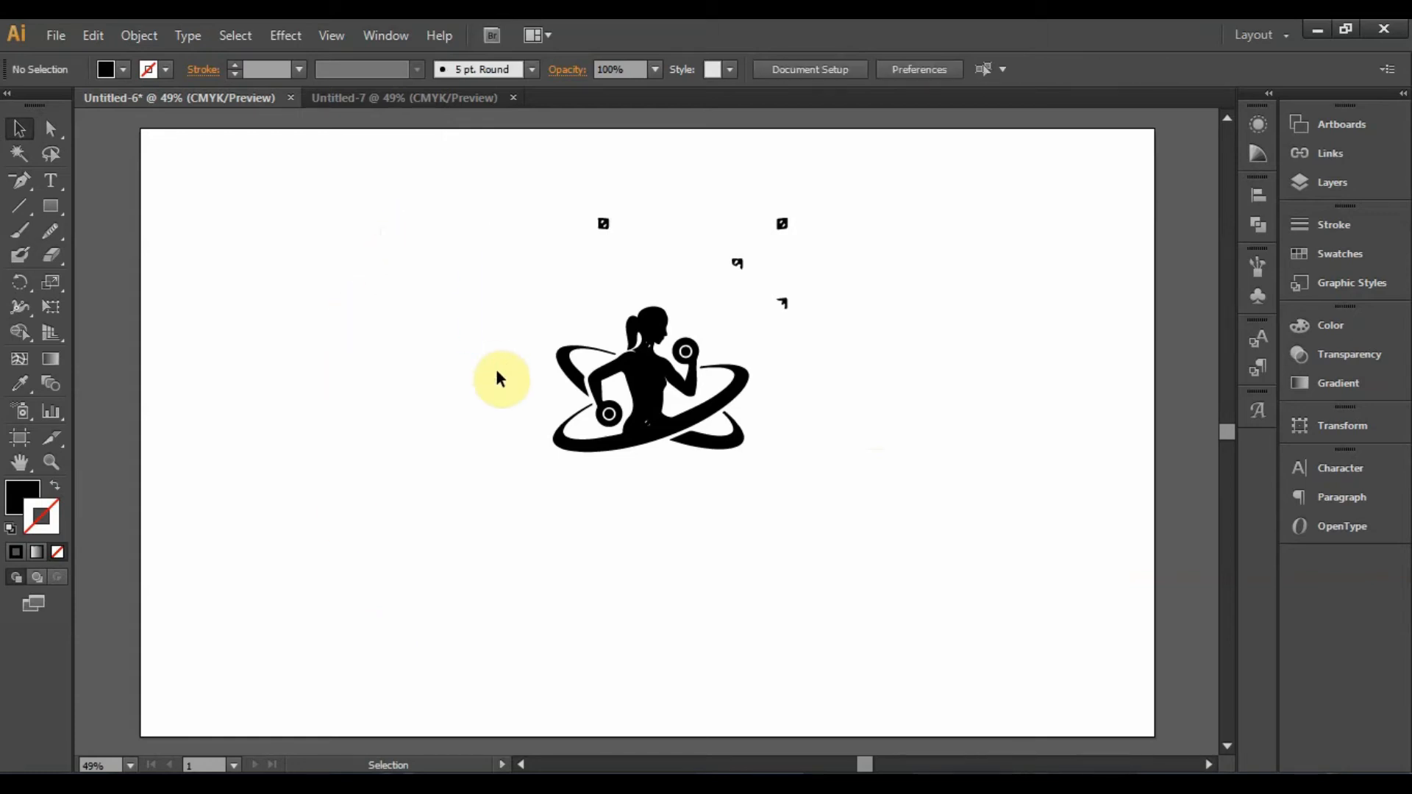
{"action": "left_click_drag", "start_coordinate": [575, 191], "coordinate": [773, 314]}
{"action": "key", "text": "Delete"}
{"action": "key", "text": "Delete"}
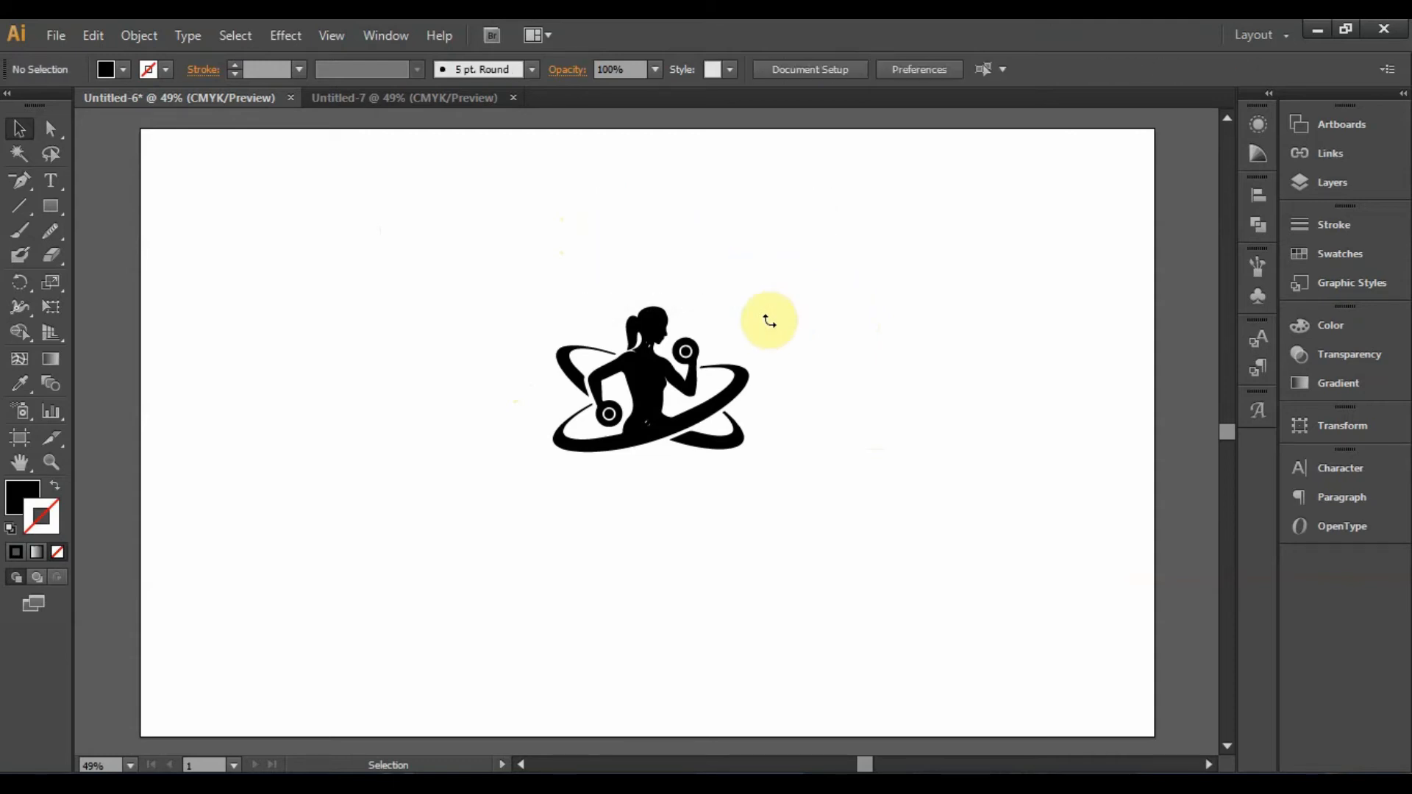
Select the whole woman-and-rings emblem, scale it up to nearly the artboard's height, and deselect it
{"action": "left_click_drag", "start_coordinate": [483, 282], "coordinate": [853, 487]}
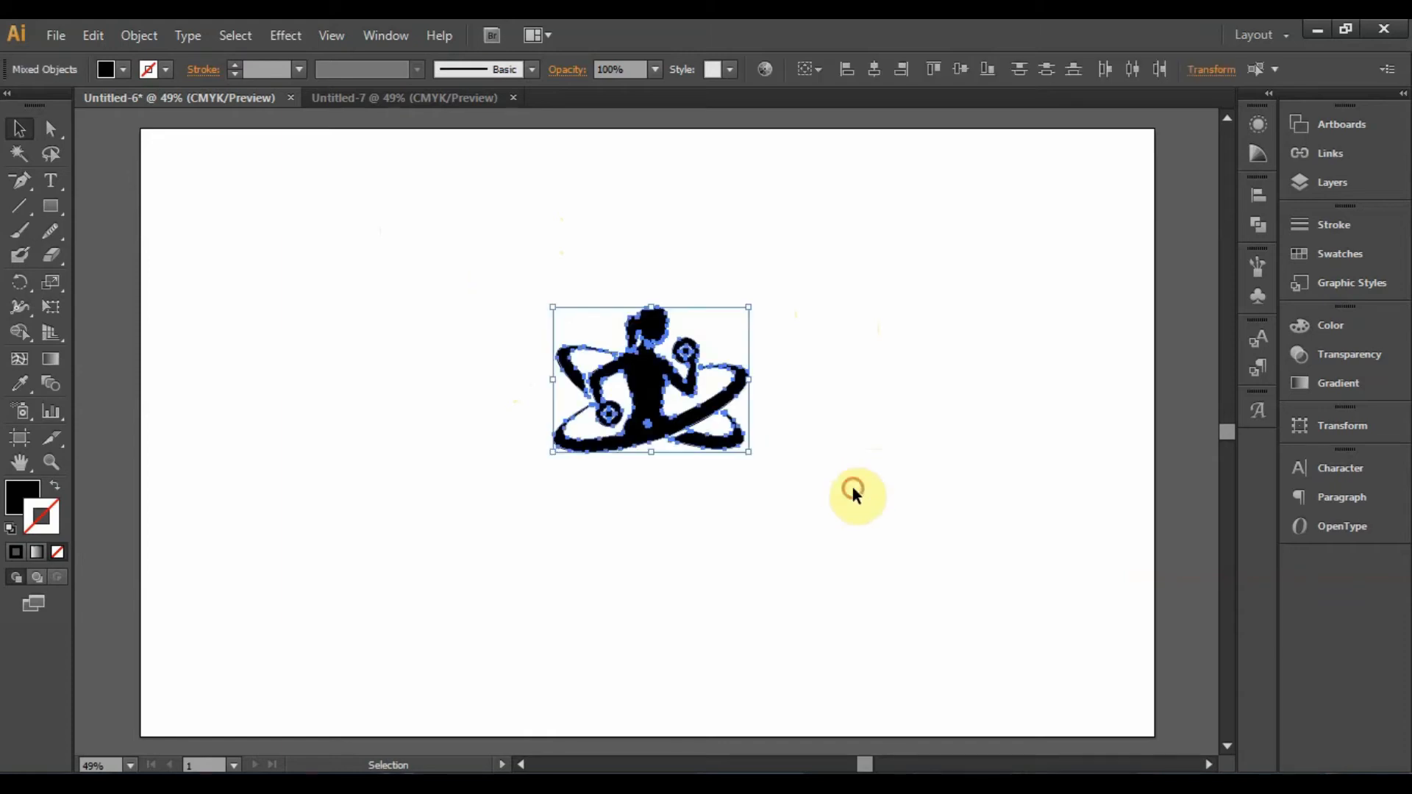
{"action": "left_click_drag", "start_coordinate": [752, 383], "coordinate": [965, 388]}
{"action": "left_click", "coordinate": [895, 291]}
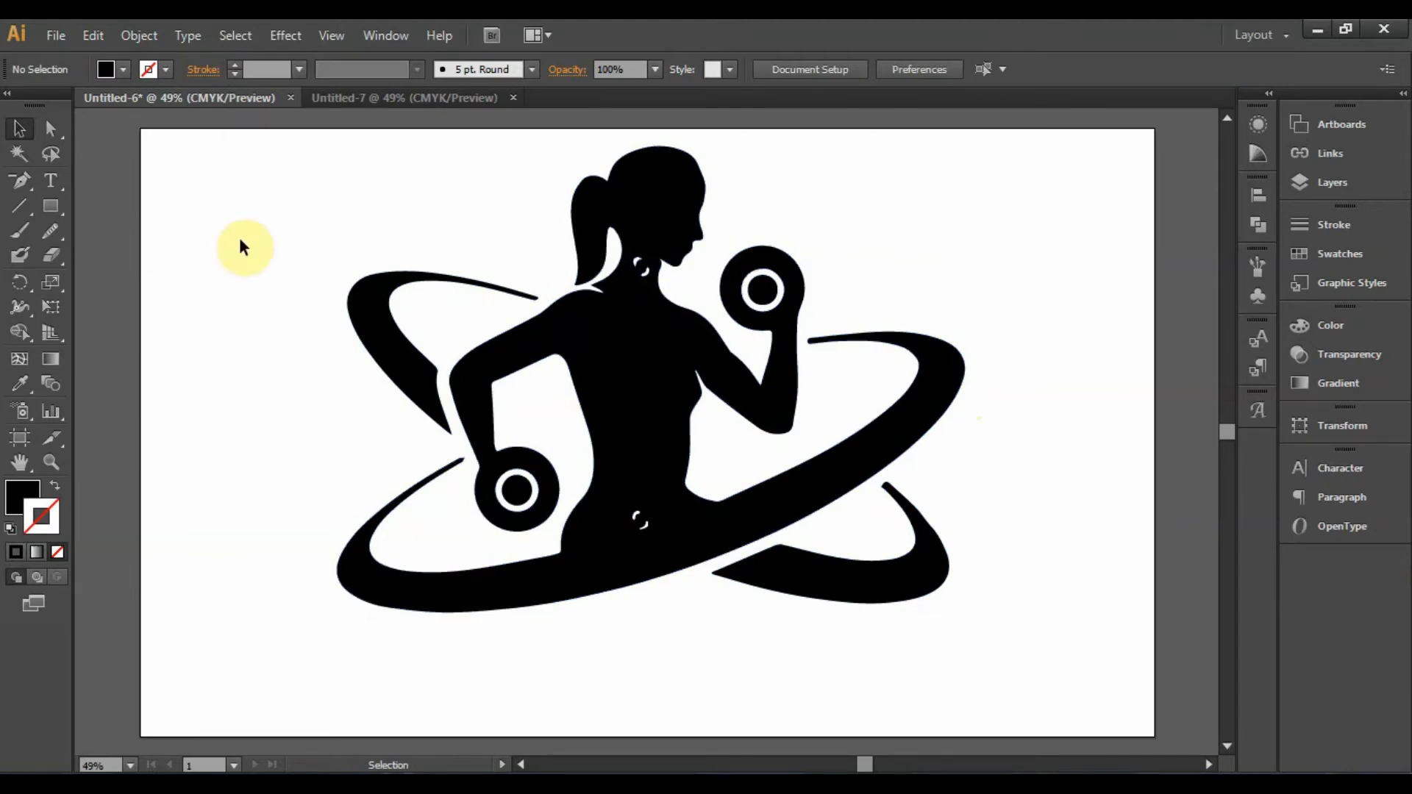
Try to remove the watermark speck on the woman's neck with the Delete Anchor Point tool, and deselect
{"action": "left_click", "coordinate": [28, 178]}
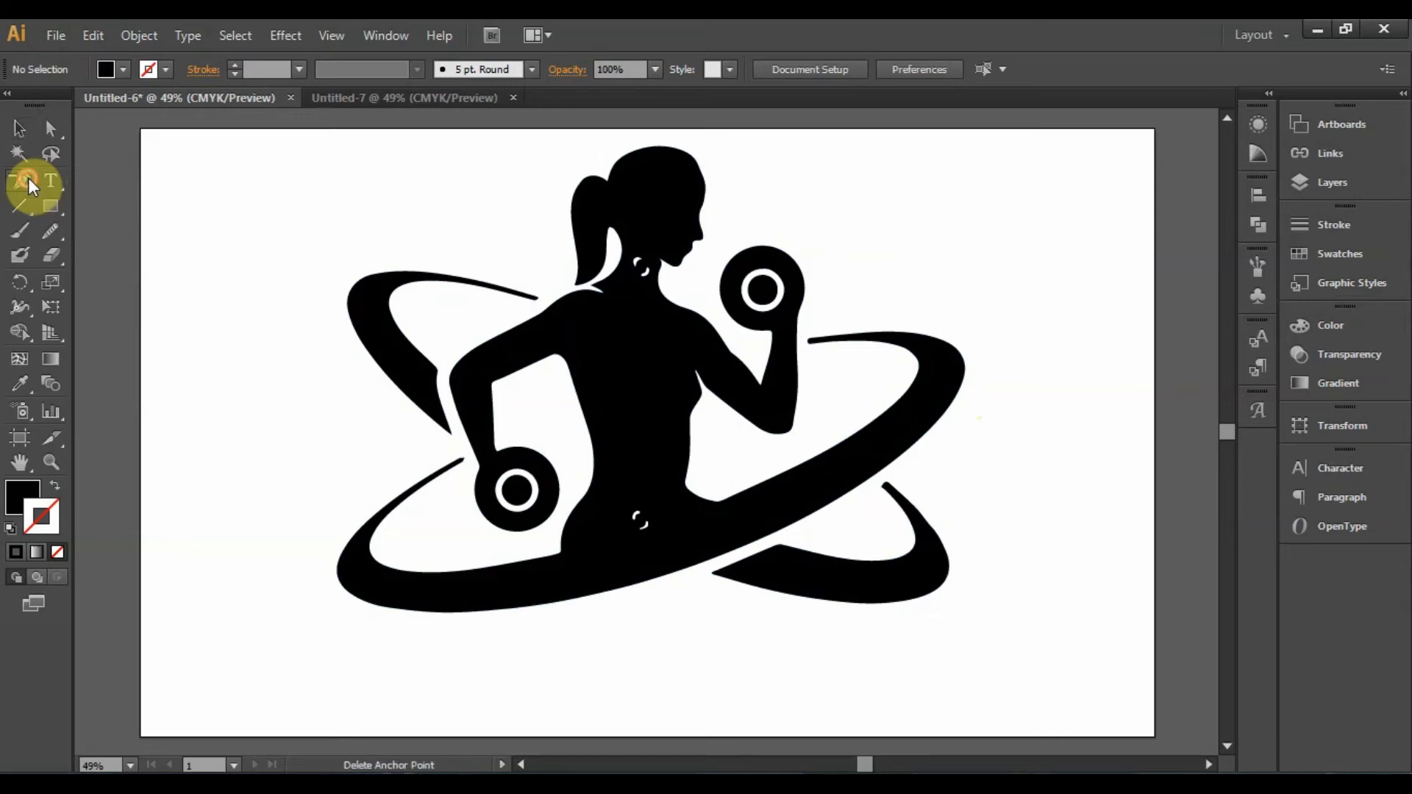
{"action": "left_click", "coordinate": [647, 277]}
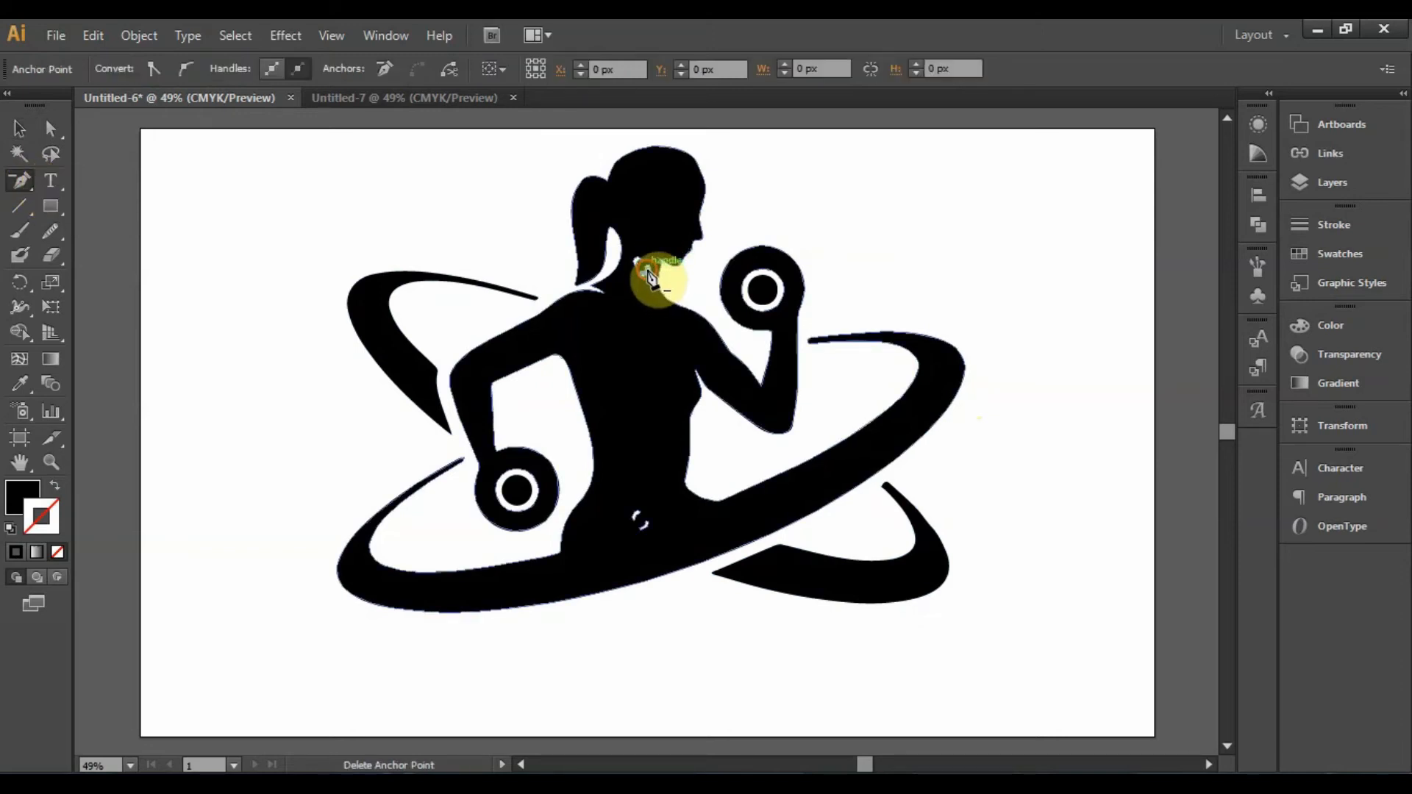
{"action": "left_click", "coordinate": [645, 272]}
{"action": "left_click", "coordinate": [20, 127]}
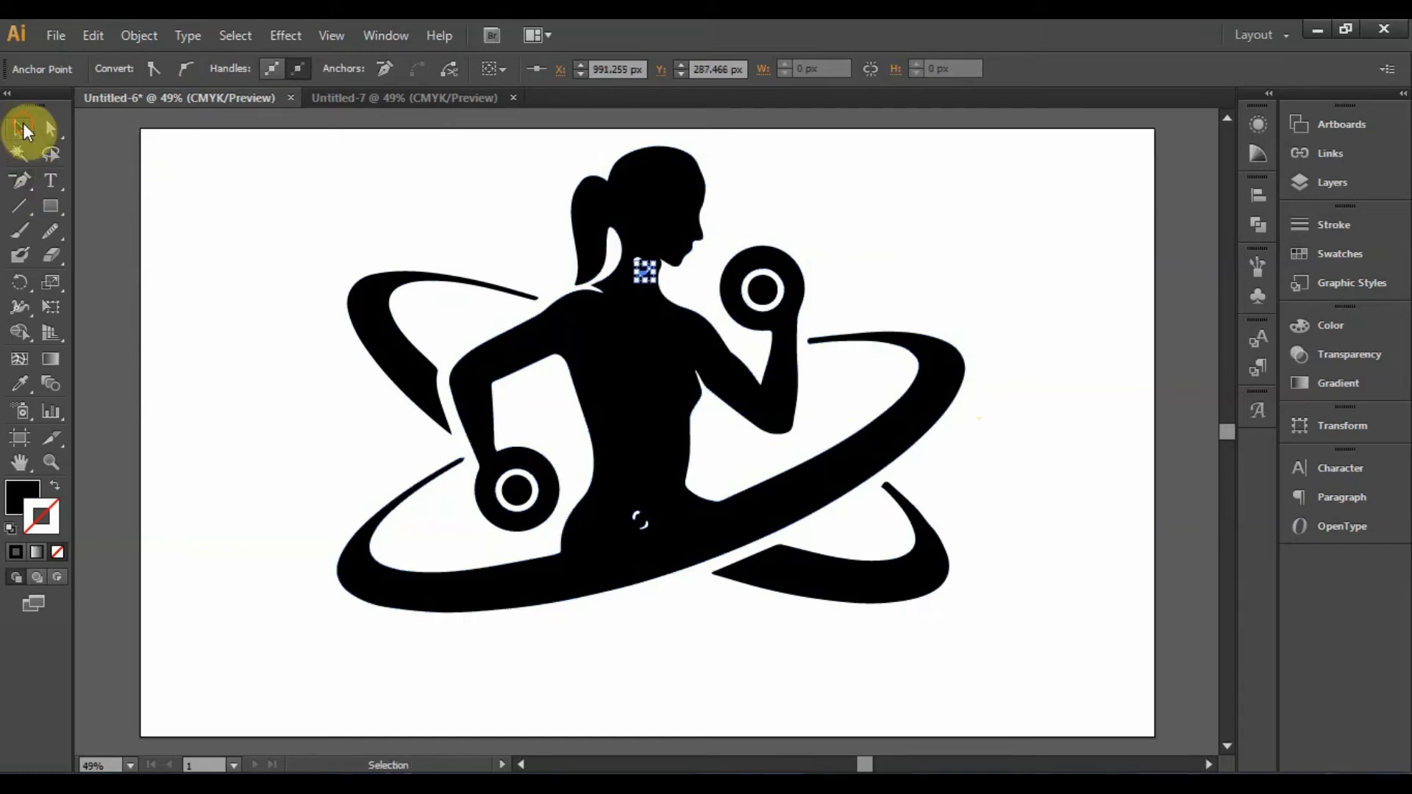
{"action": "left_click", "coordinate": [684, 659]}
Isolate the figure's compound path and delete the two watermark specks at the woman's hips
{"action": "double_click", "coordinate": [640, 517]}
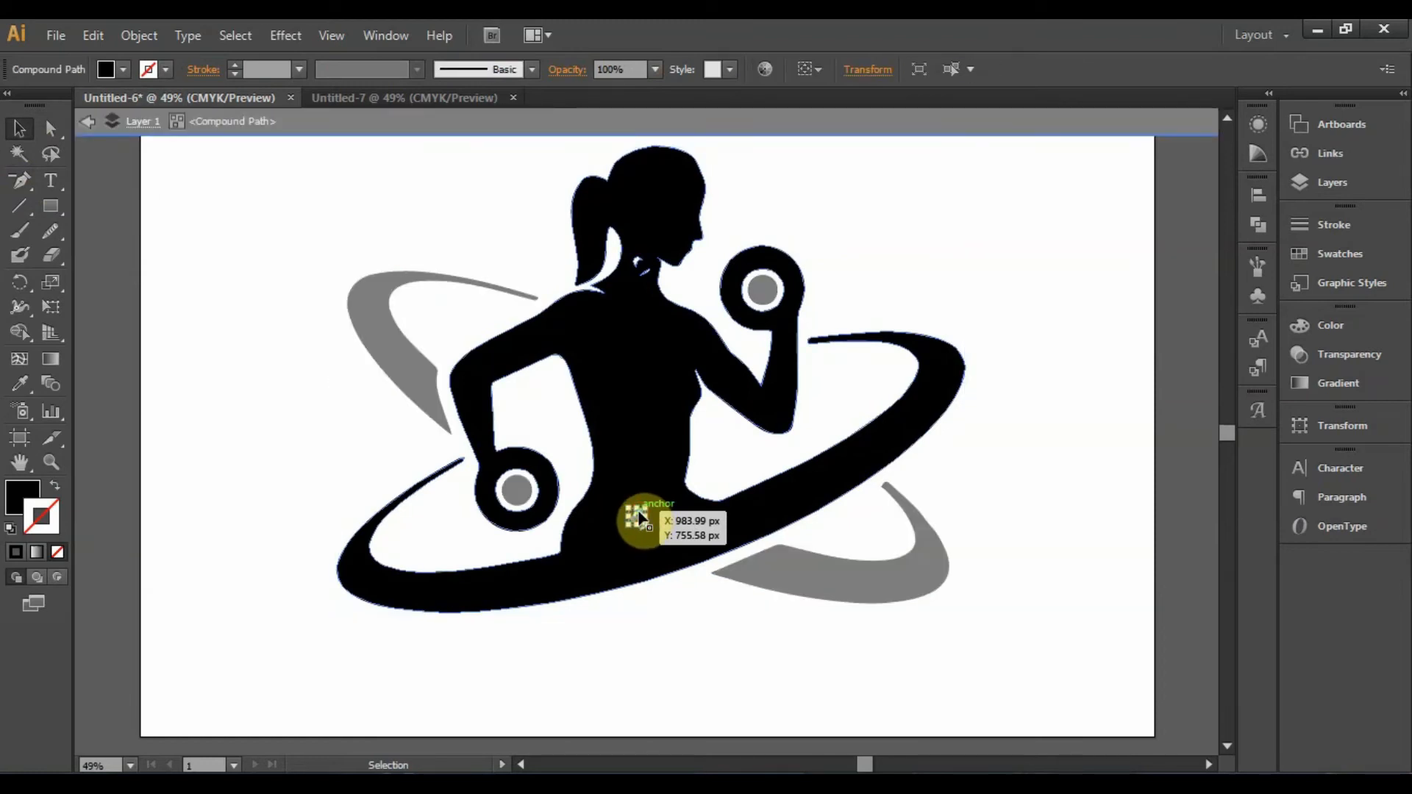
{"action": "key", "text": "Delete"}
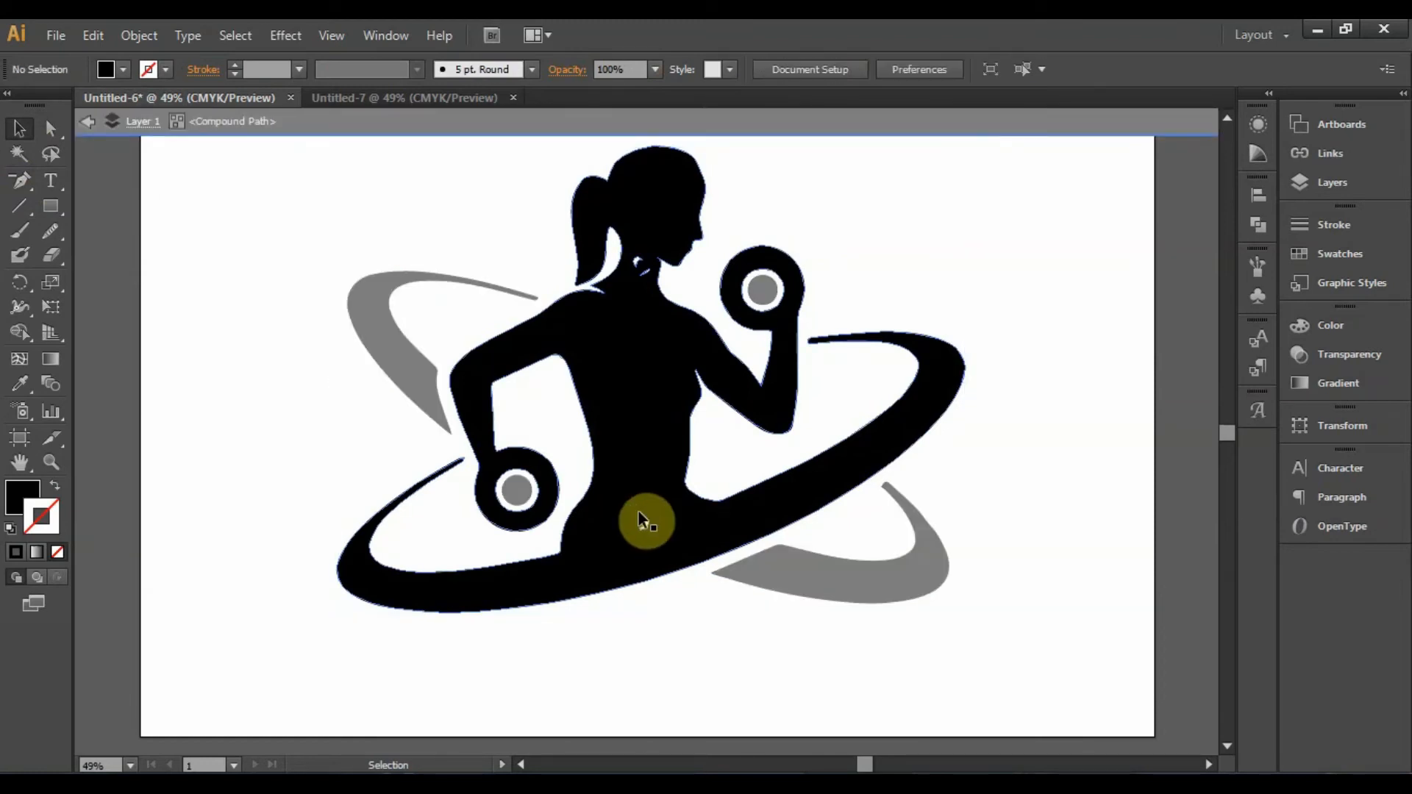
{"action": "left_click", "coordinate": [647, 527]}
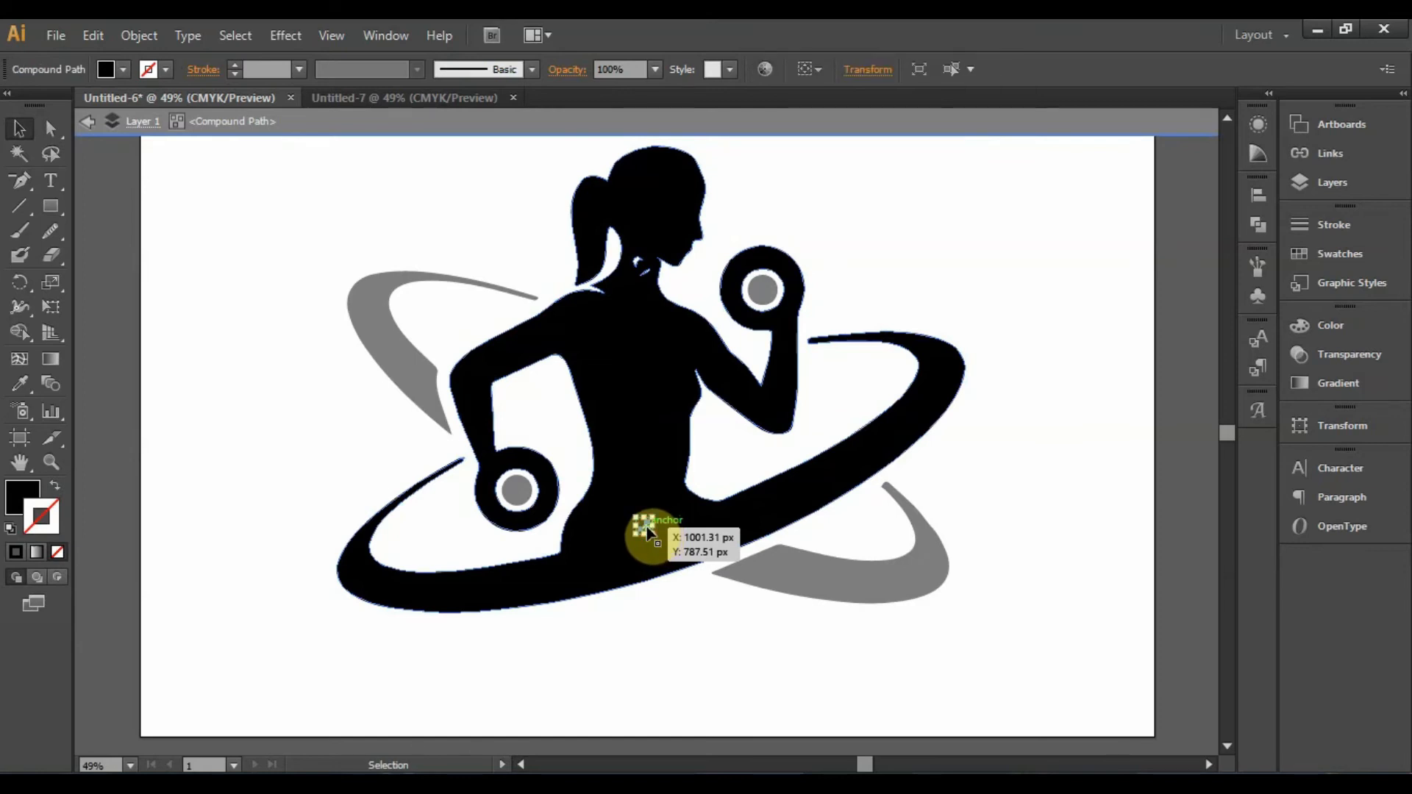
{"action": "key", "text": "Delete"}
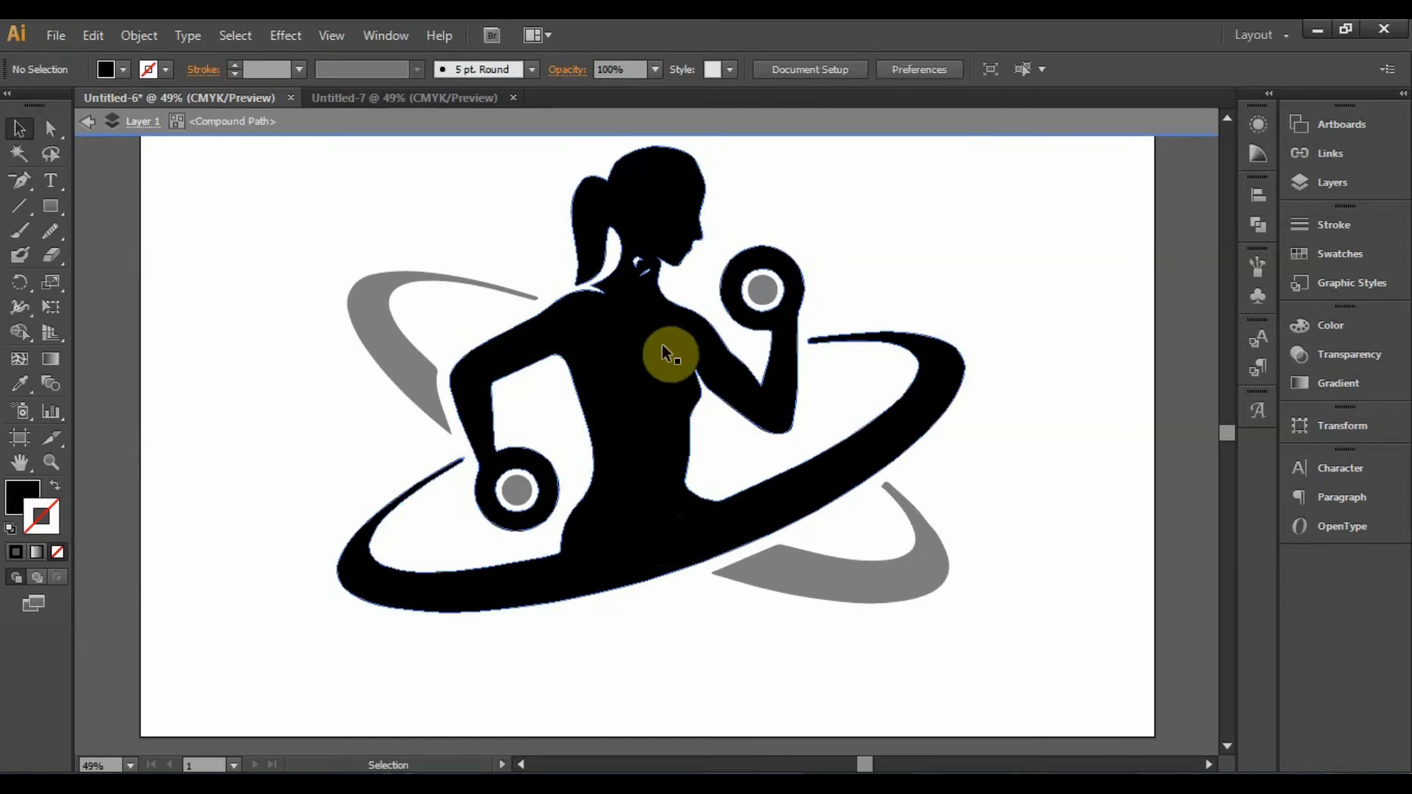
Delete the two watermark specks on the woman's neck and exit isolation mode
{"action": "left_click", "coordinate": [642, 262]}
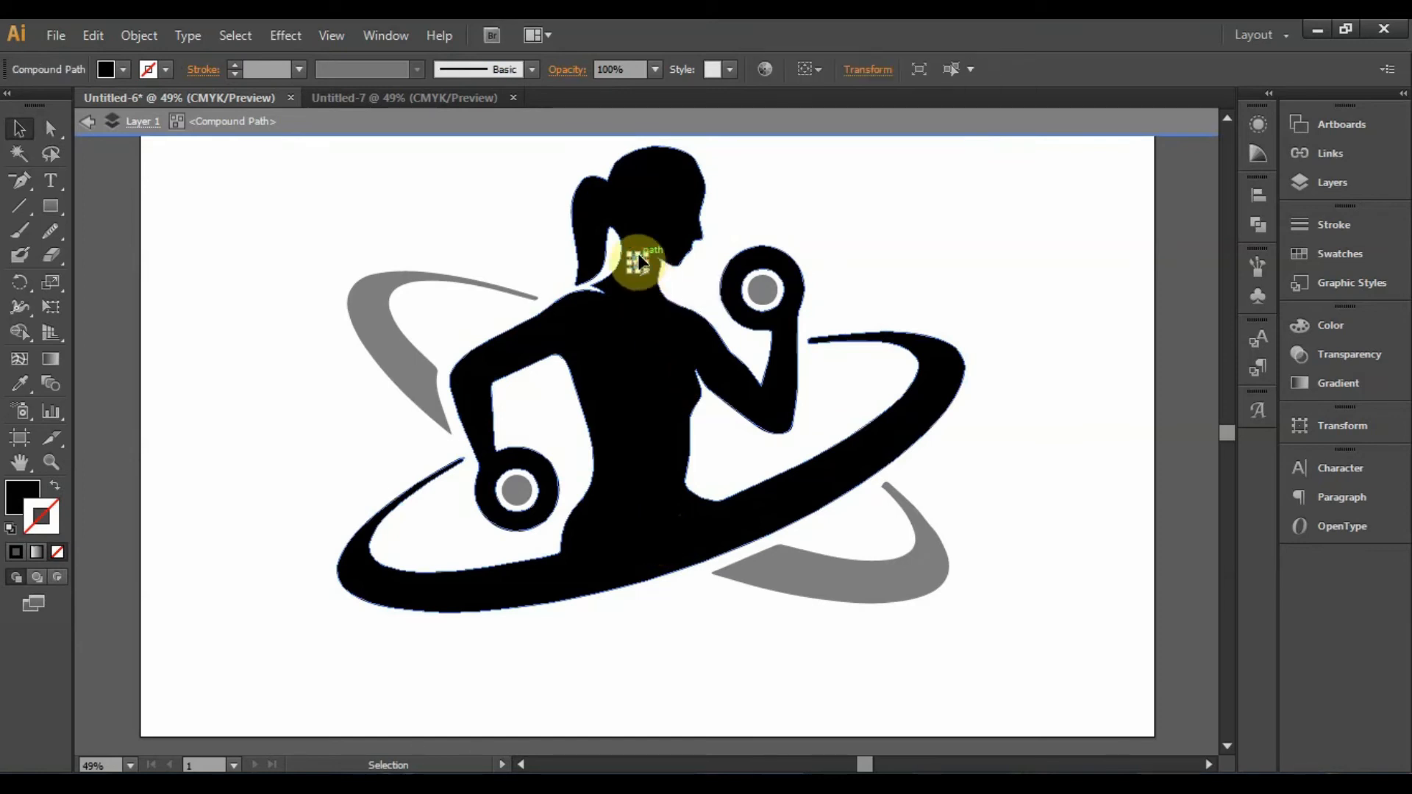
{"action": "key", "text": "Delete"}
{"action": "left_click_drag", "start_coordinate": [642, 262], "coordinate": [647, 268]}
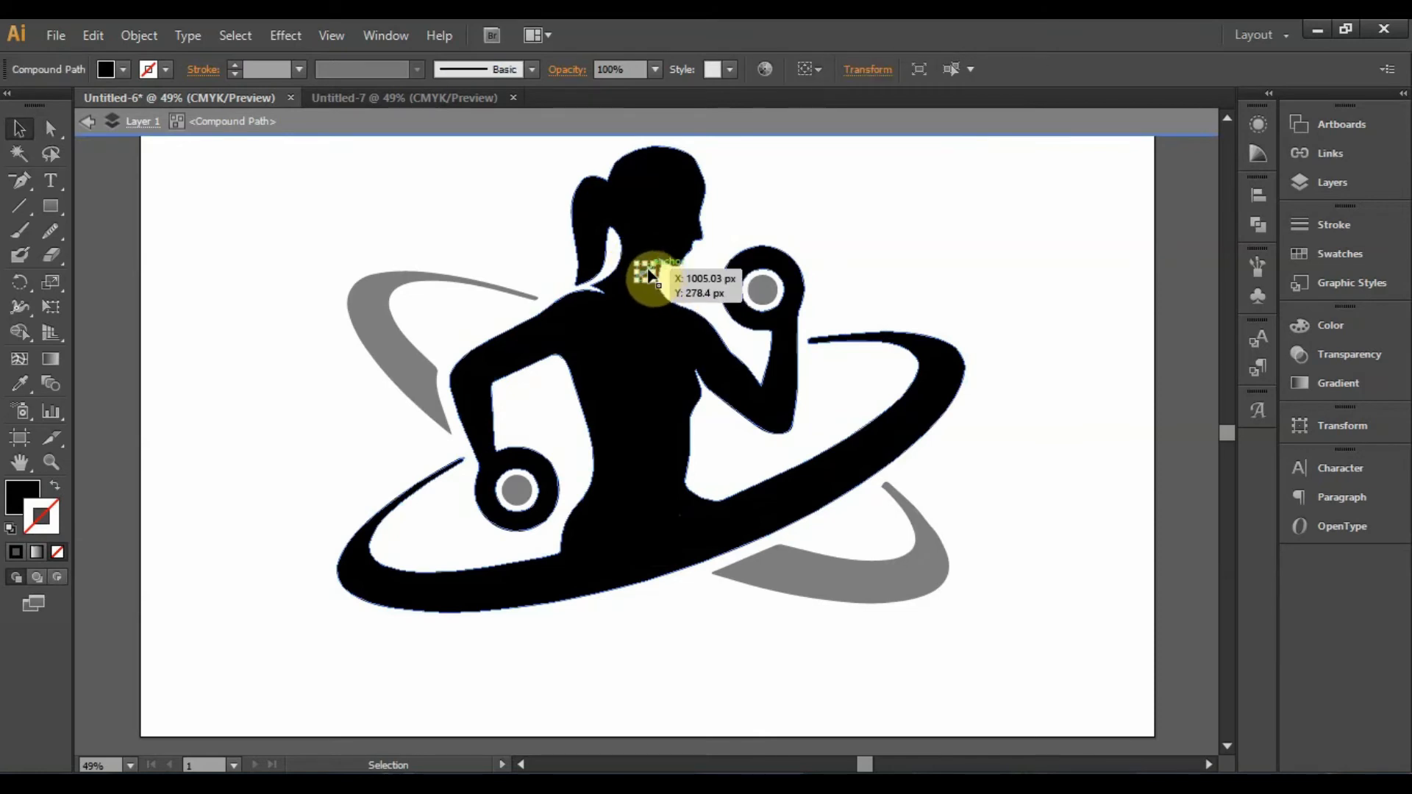
{"action": "key", "text": "Delete"}
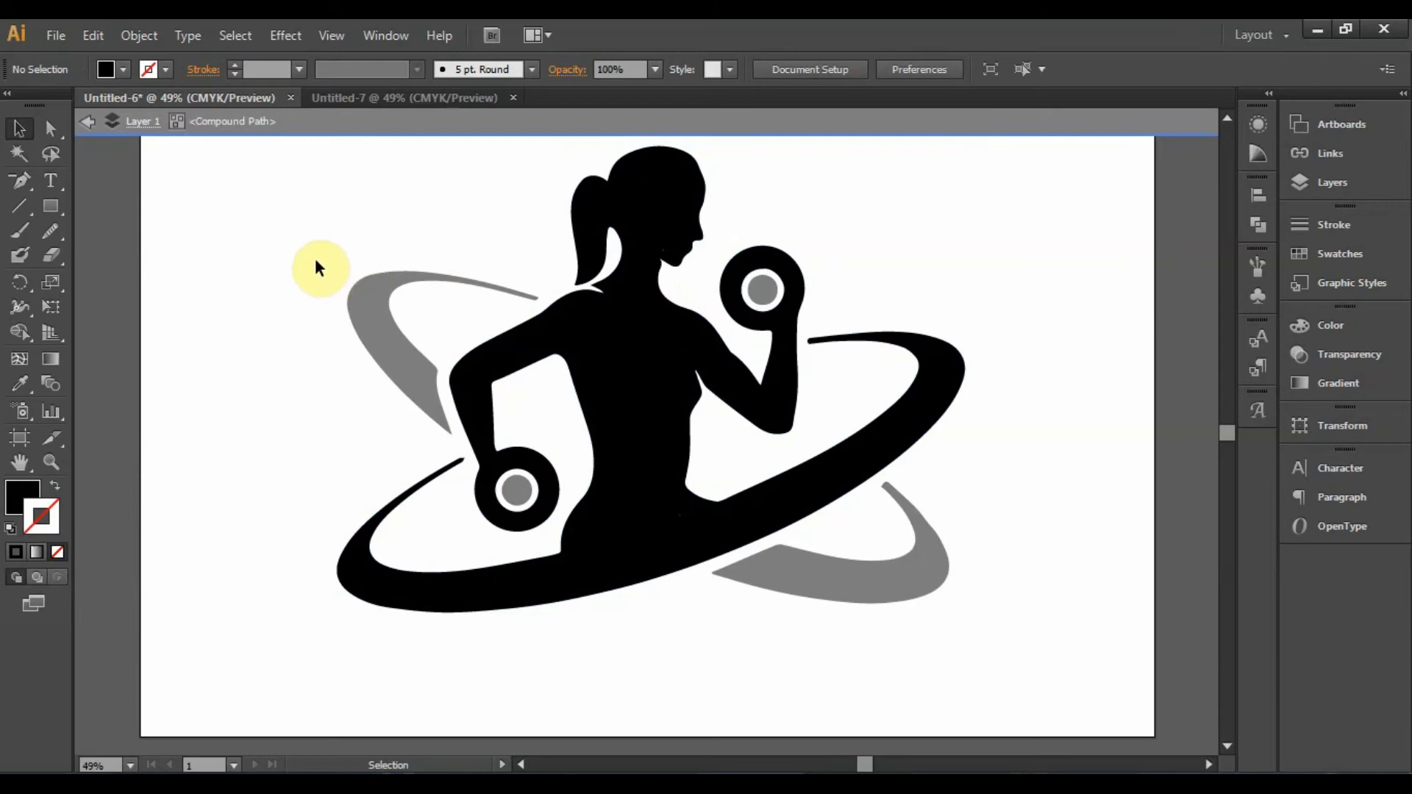
{"action": "double_click", "coordinate": [315, 258]}
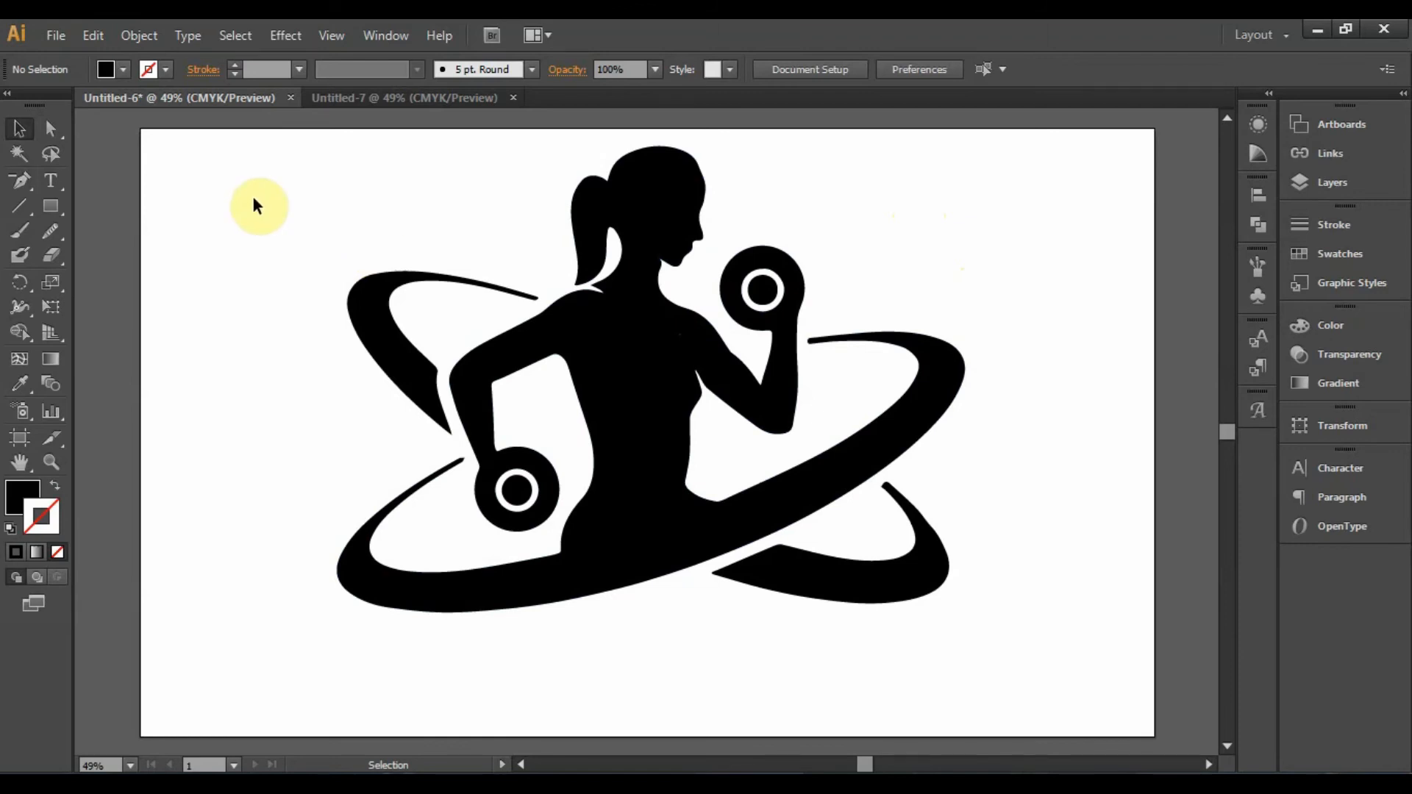
Select the whole emblem and scale it down proportionally about its centre to roughly half size
{"action": "left_click_drag", "start_coordinate": [253, 196], "coordinate": [980, 513]}
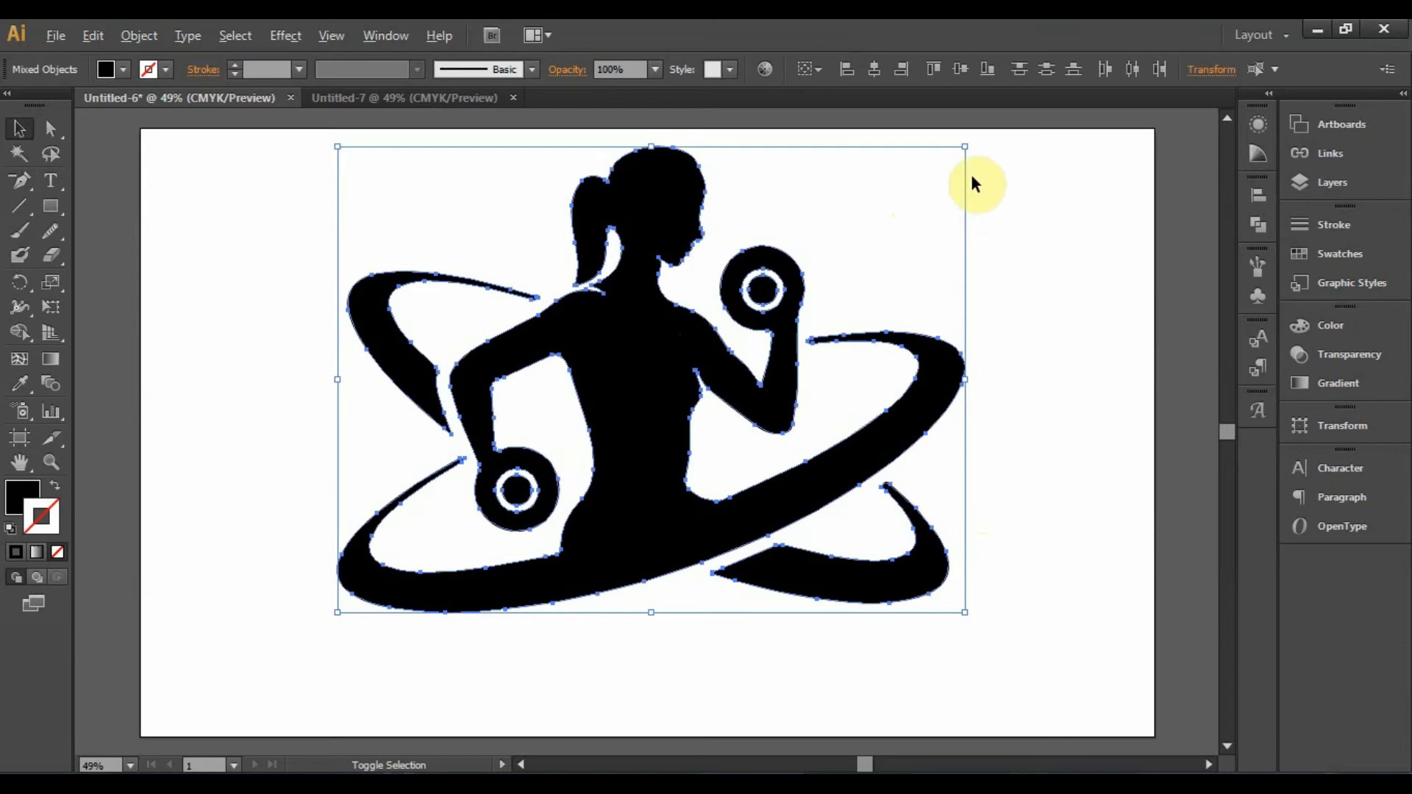
{"action": "left_click_drag", "start_coordinate": [964, 147], "coordinate": [828, 264]}
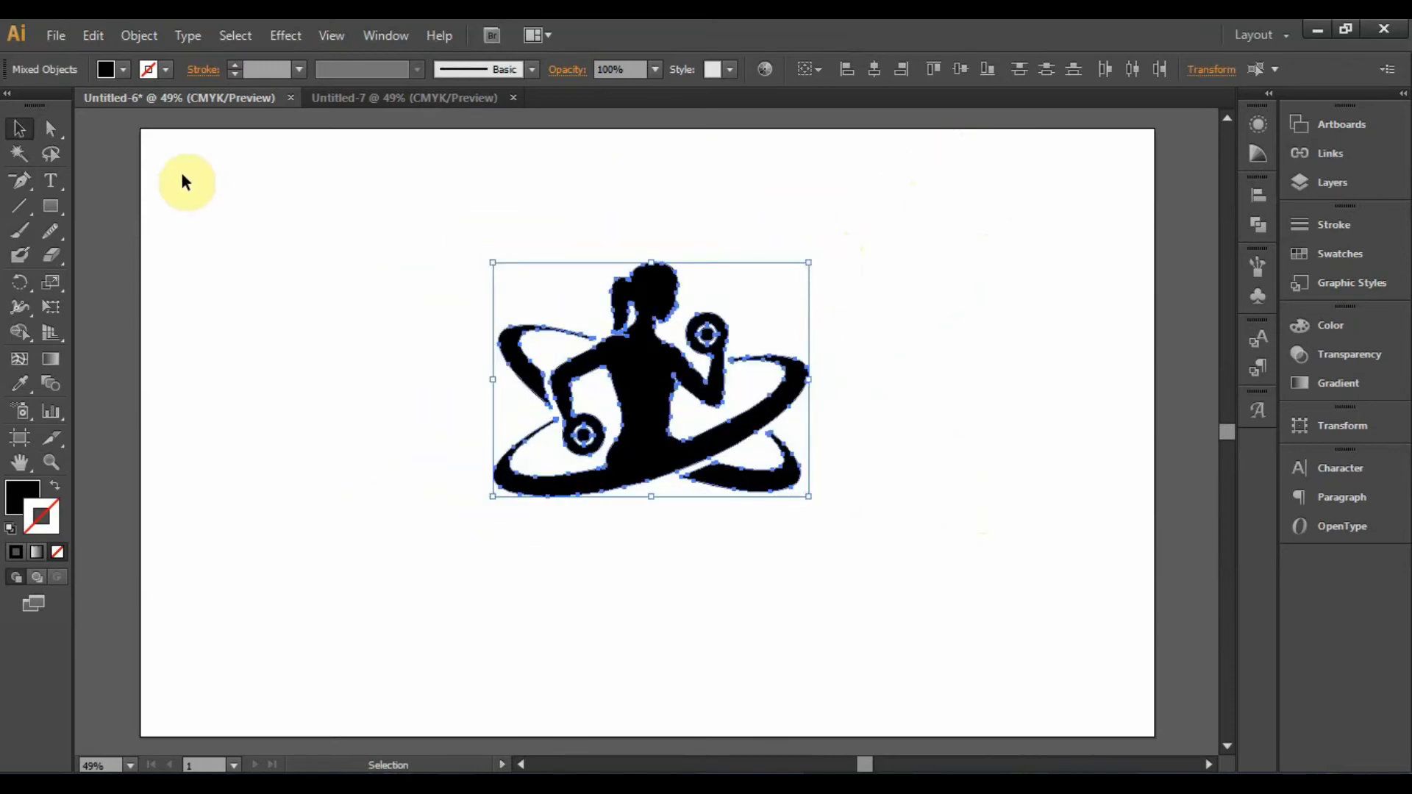
Add the point text "Fitness Logo" on the empty artboard area below and beside the emblem
{"action": "left_click", "coordinate": [54, 183]}
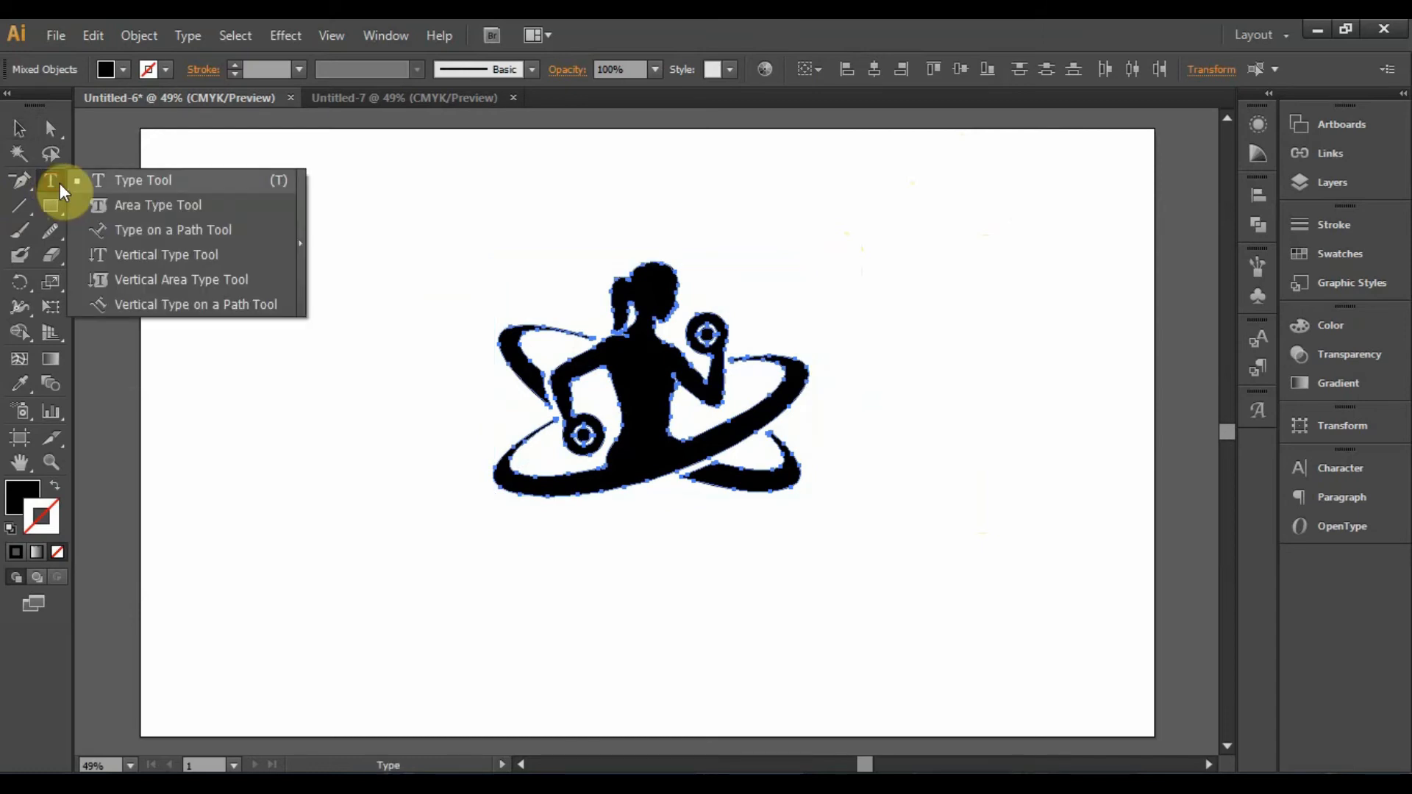
{"action": "left_click", "coordinate": [136, 184]}
{"action": "left_click", "coordinate": [309, 532]}
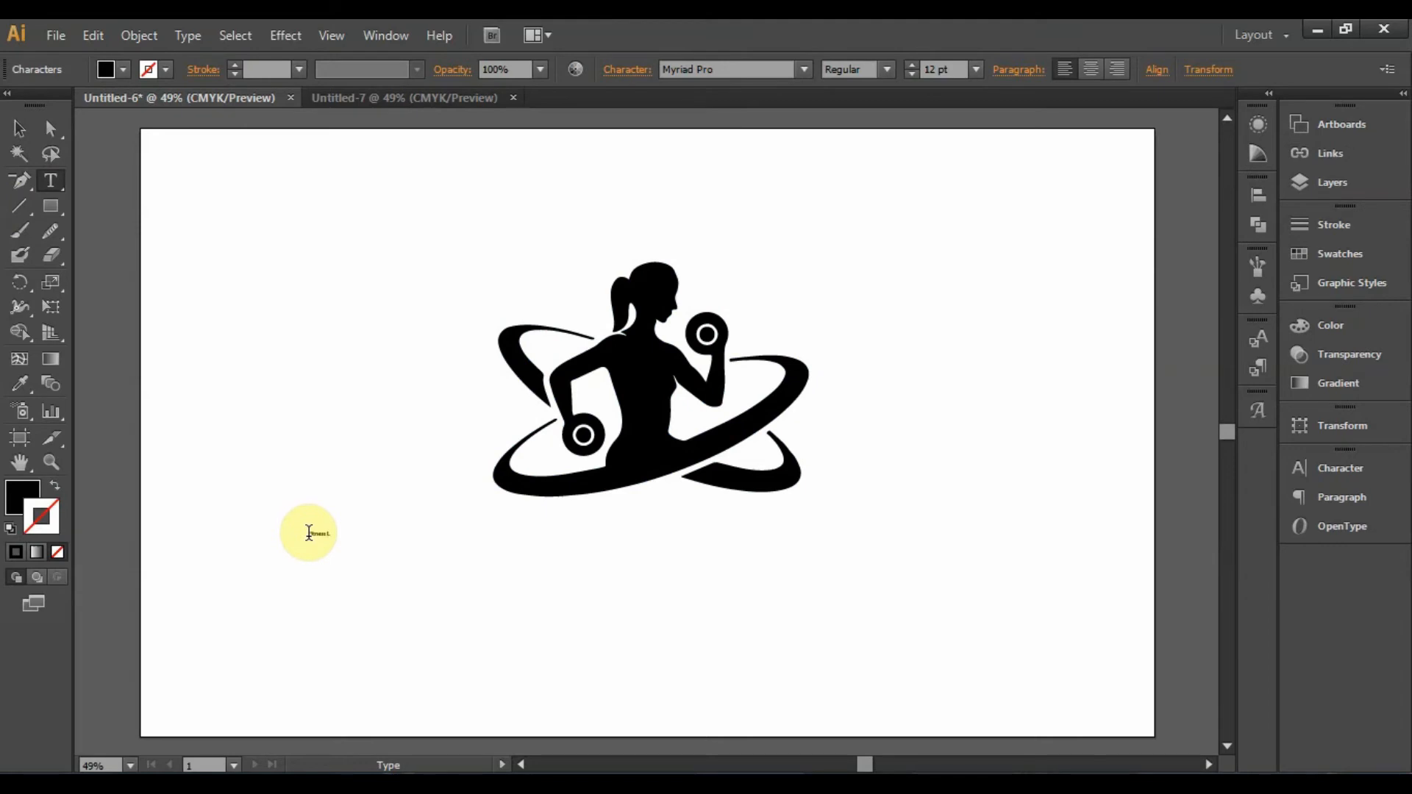
{"action": "left_click", "coordinate": [20, 128]}
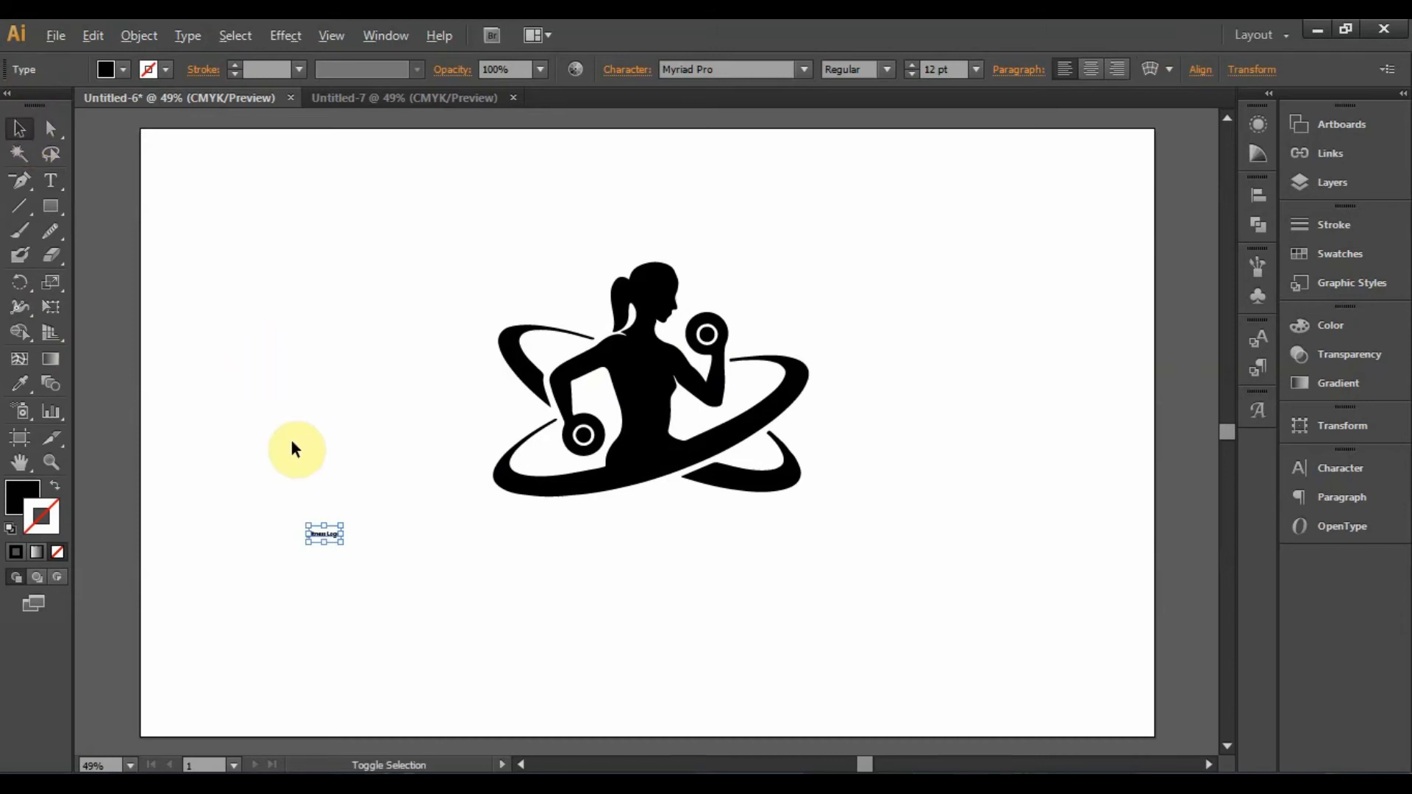
Enlarge the "Fitness Logo" text to about 181 pt and place it beneath the emblem
{"action": "left_click_drag", "start_coordinate": [343, 533], "coordinate": [534, 567]}
{"action": "left_click_drag", "start_coordinate": [421, 534], "coordinate": [720, 567]}
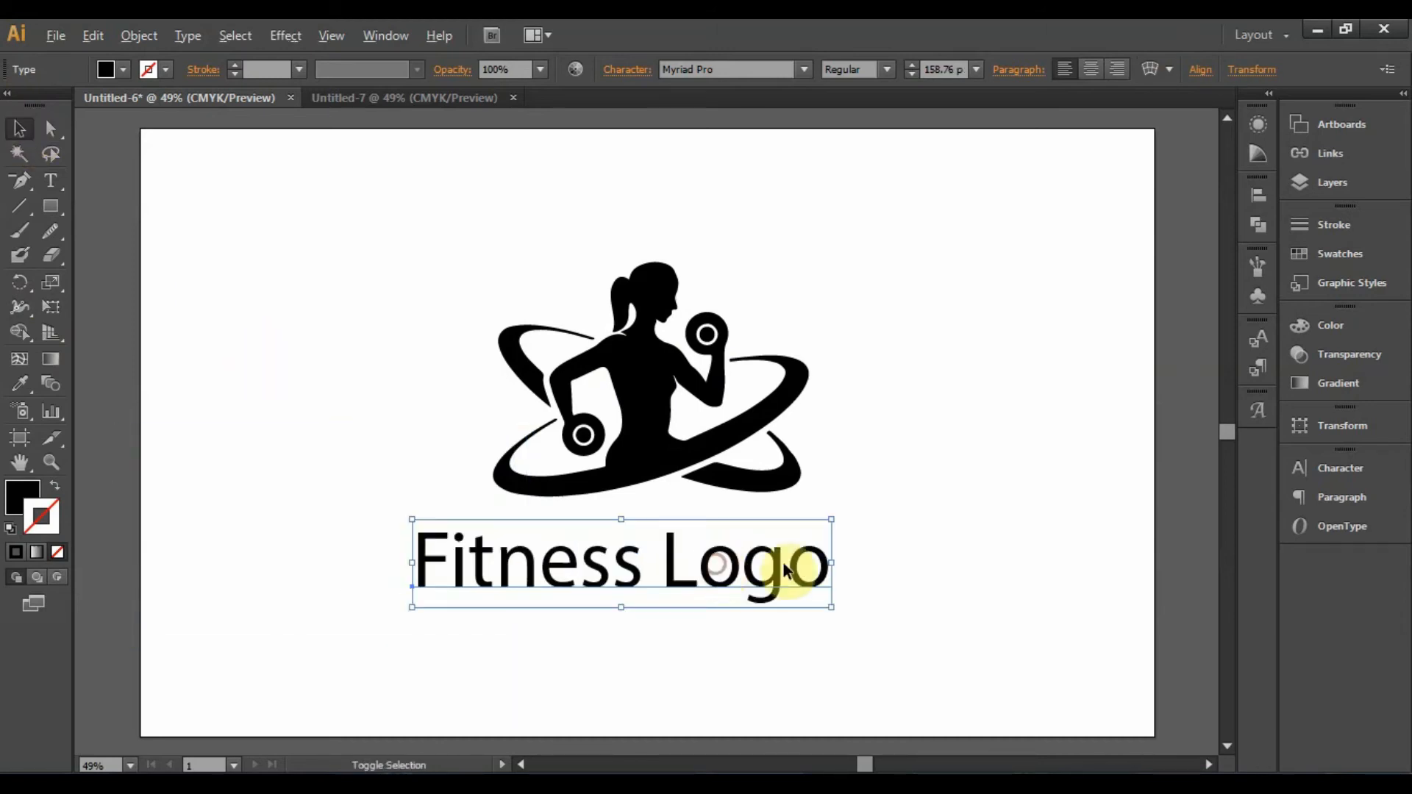
{"action": "mouse_move", "coordinate": [831, 566]}
{"action": "left_mouse_down"}
{"action": "mouse_move", "coordinate": [859, 563]}
{"action": "mouse_move", "coordinate": [805, 566]}
{"action": "left_mouse_up"}
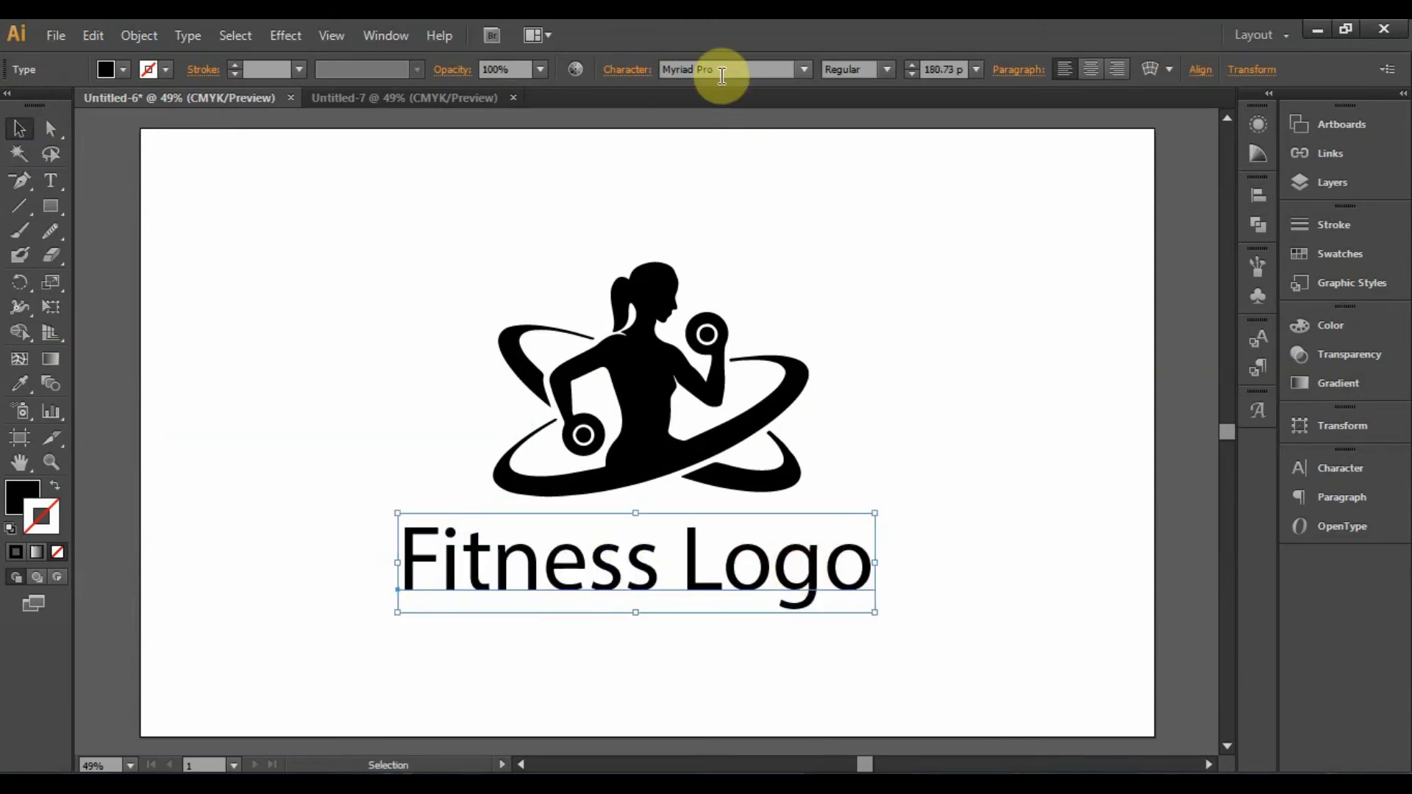
Set the font of the "Fitness Logo" text to RechargeRg-Bold
{"action": "left_click", "coordinate": [721, 69]}
{"action": "type", "text": "Xenogears"}
{"action": "type", "text": "RechargeRg-Bold"}
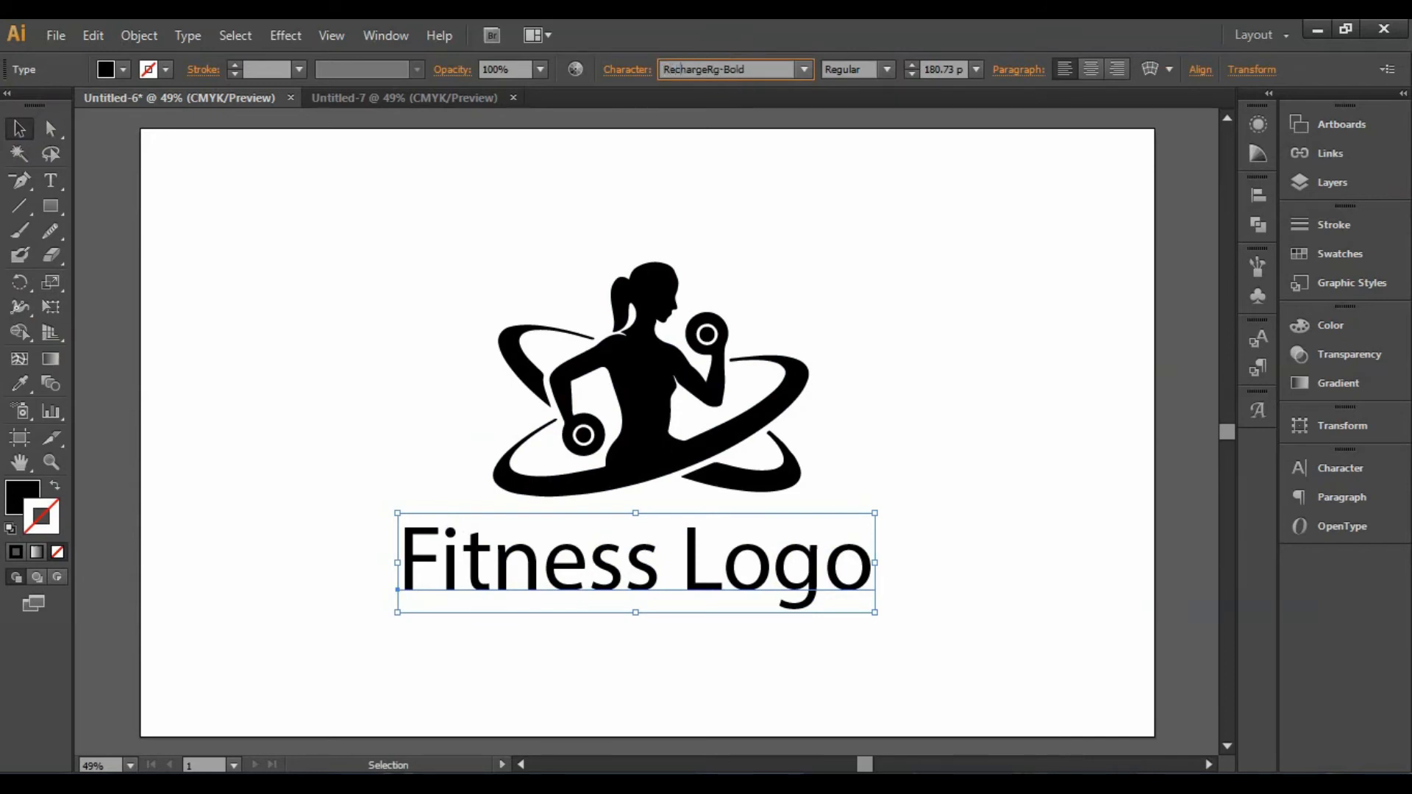
{"action": "key", "text": "Return"}
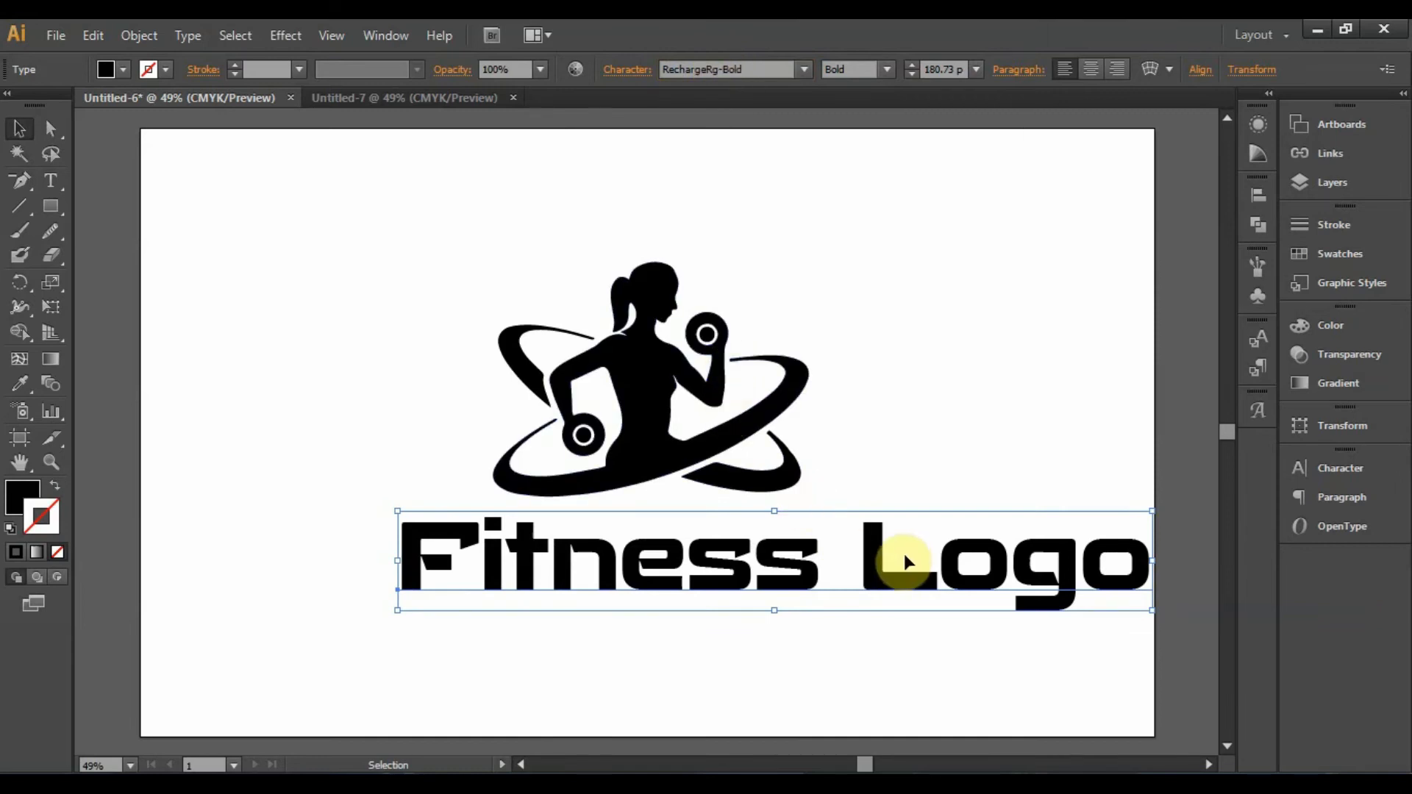
Set the "Fitness Logo" text to the Impact font, centre it closely under the emblem, and deselect it
{"action": "left_click", "coordinate": [745, 69]}
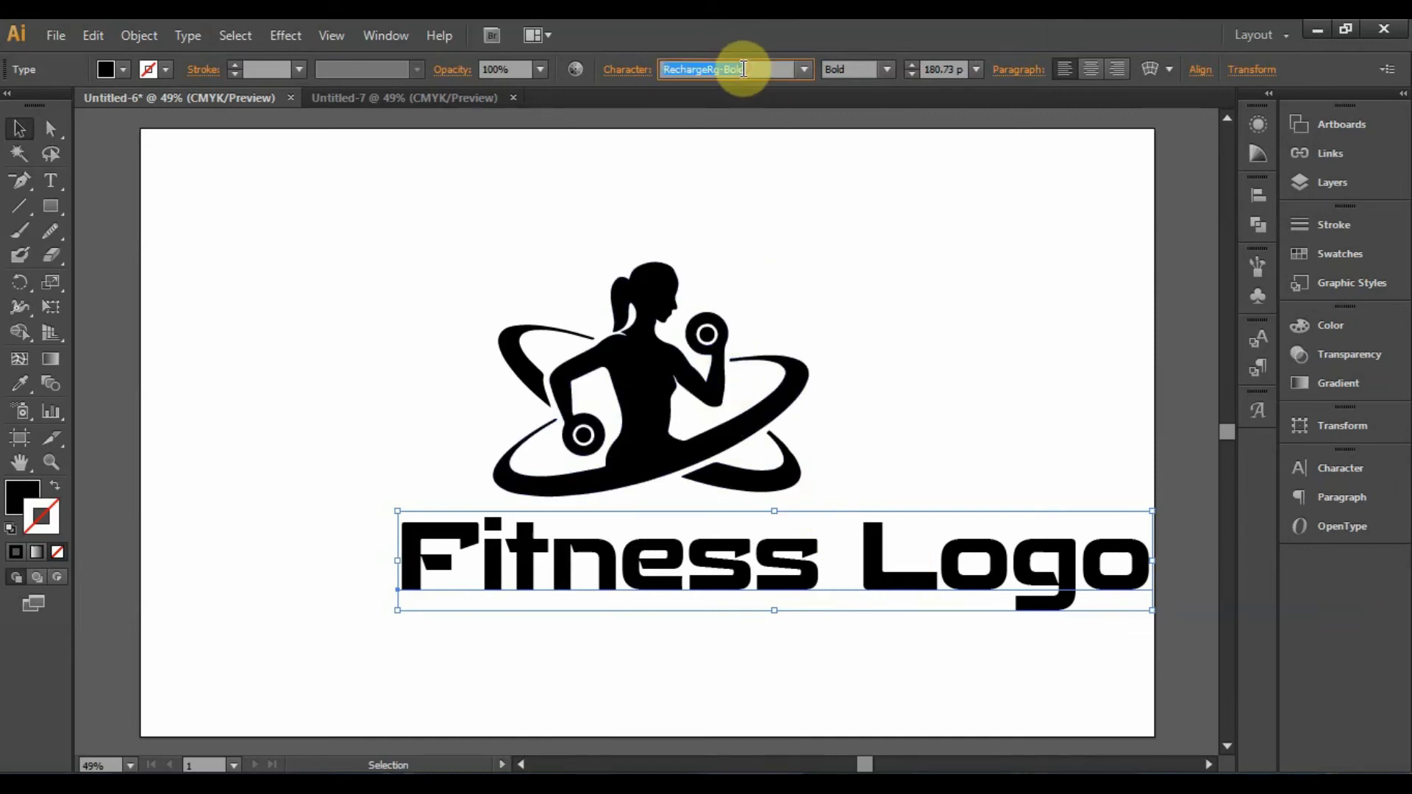
{"action": "type", "text": "Impact"}
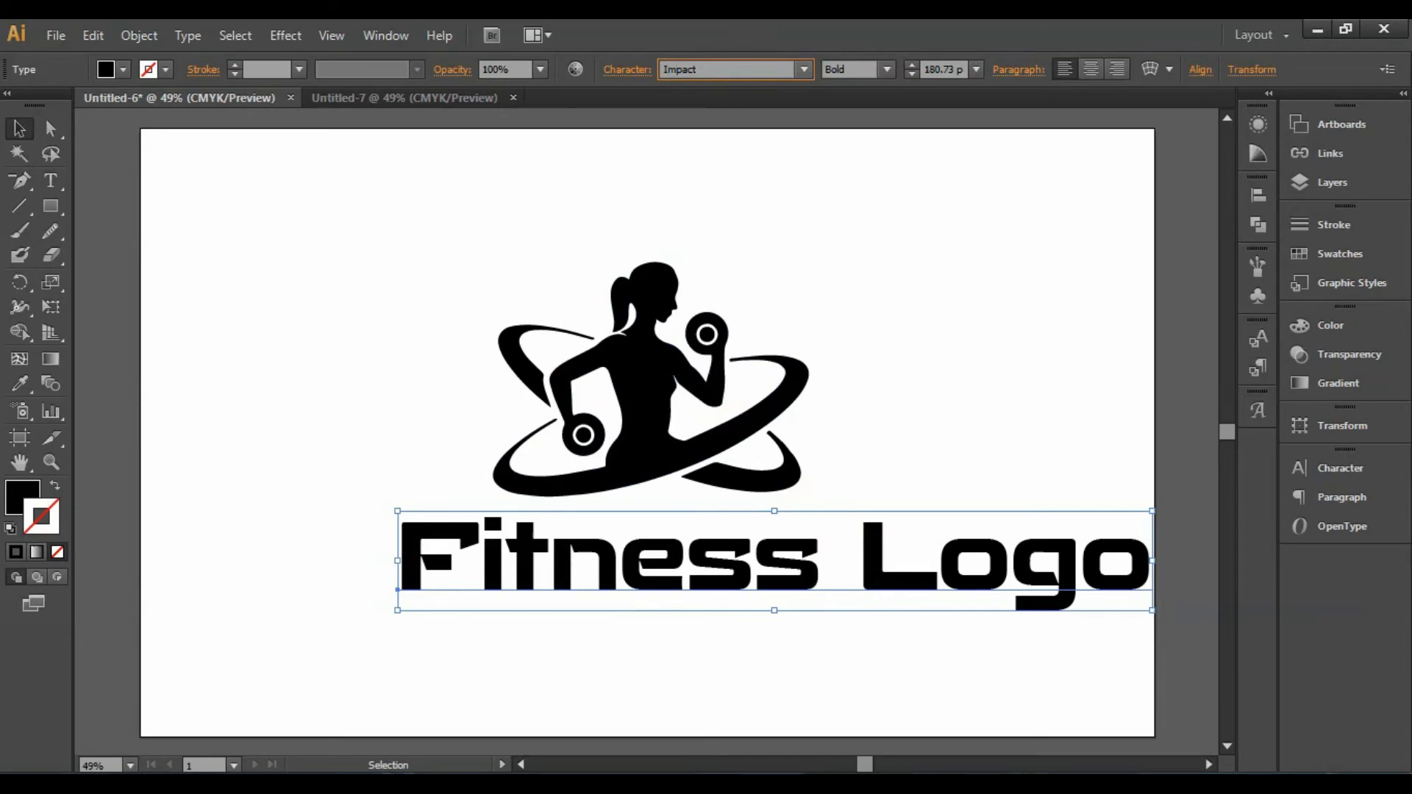
{"action": "key", "text": "Return"}
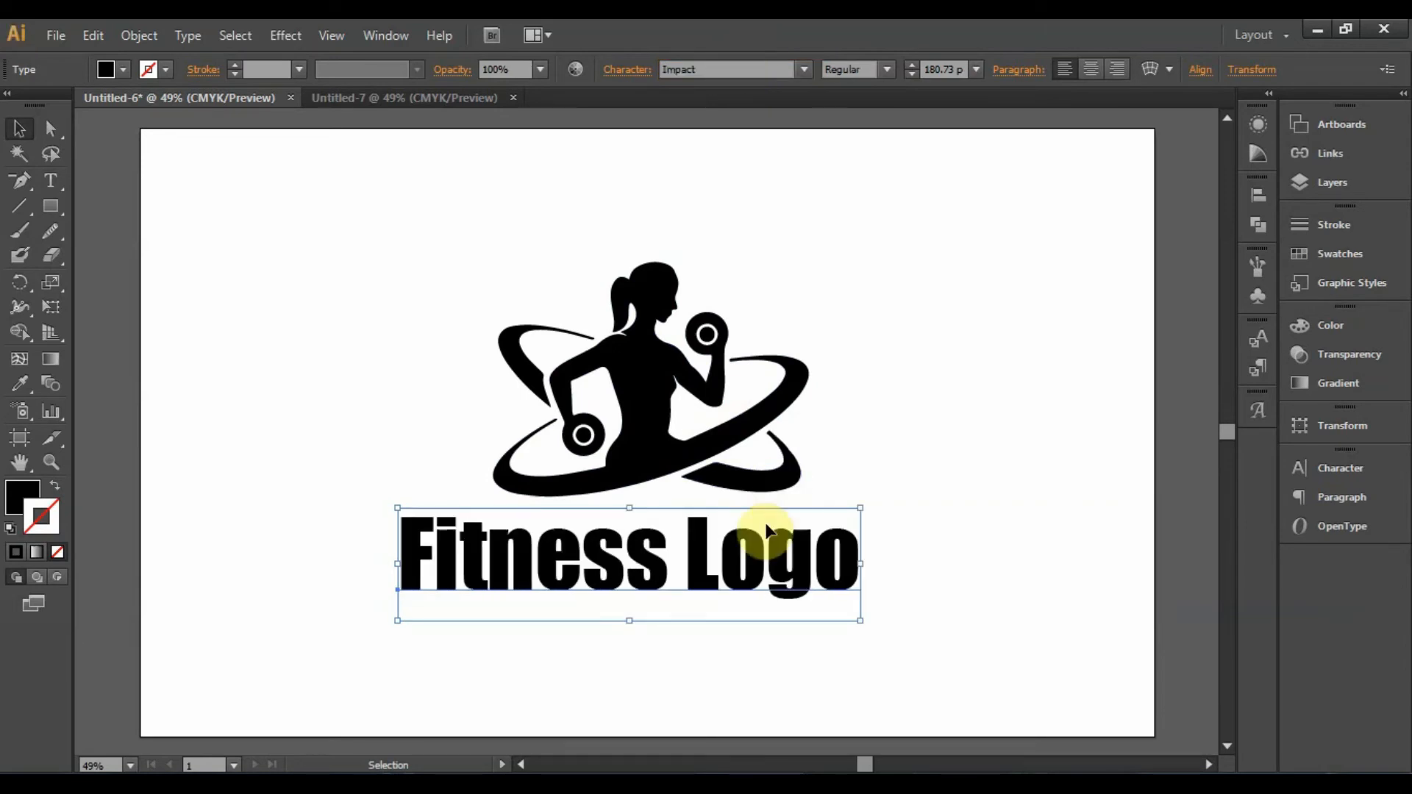
{"action": "left_click_drag", "start_coordinate": [753, 550], "coordinate": [784, 540]}
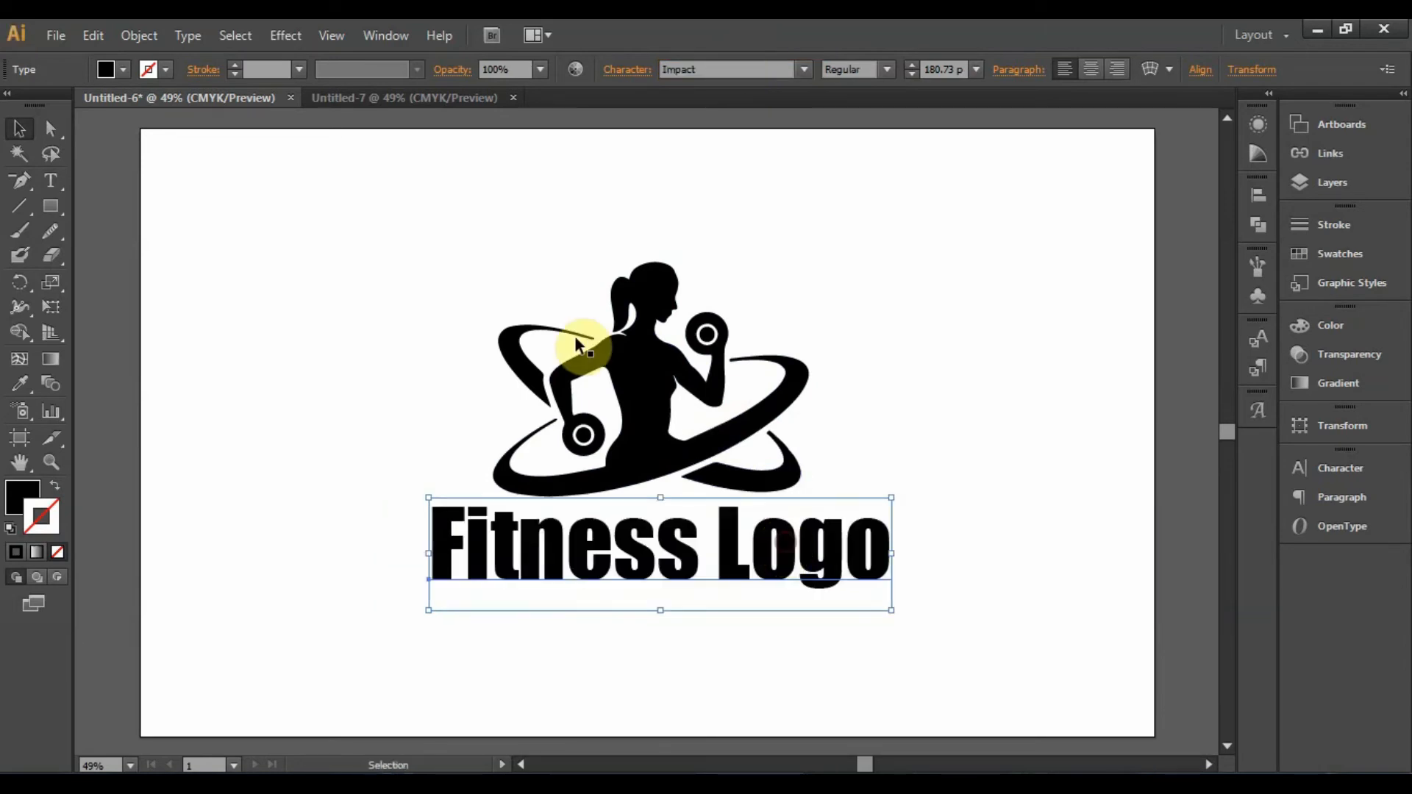
{"action": "left_click", "coordinate": [435, 260]}
Fill the woman's figure and its attached large ring with the dark red swatch, and deselect
{"action": "left_click", "coordinate": [648, 403]}
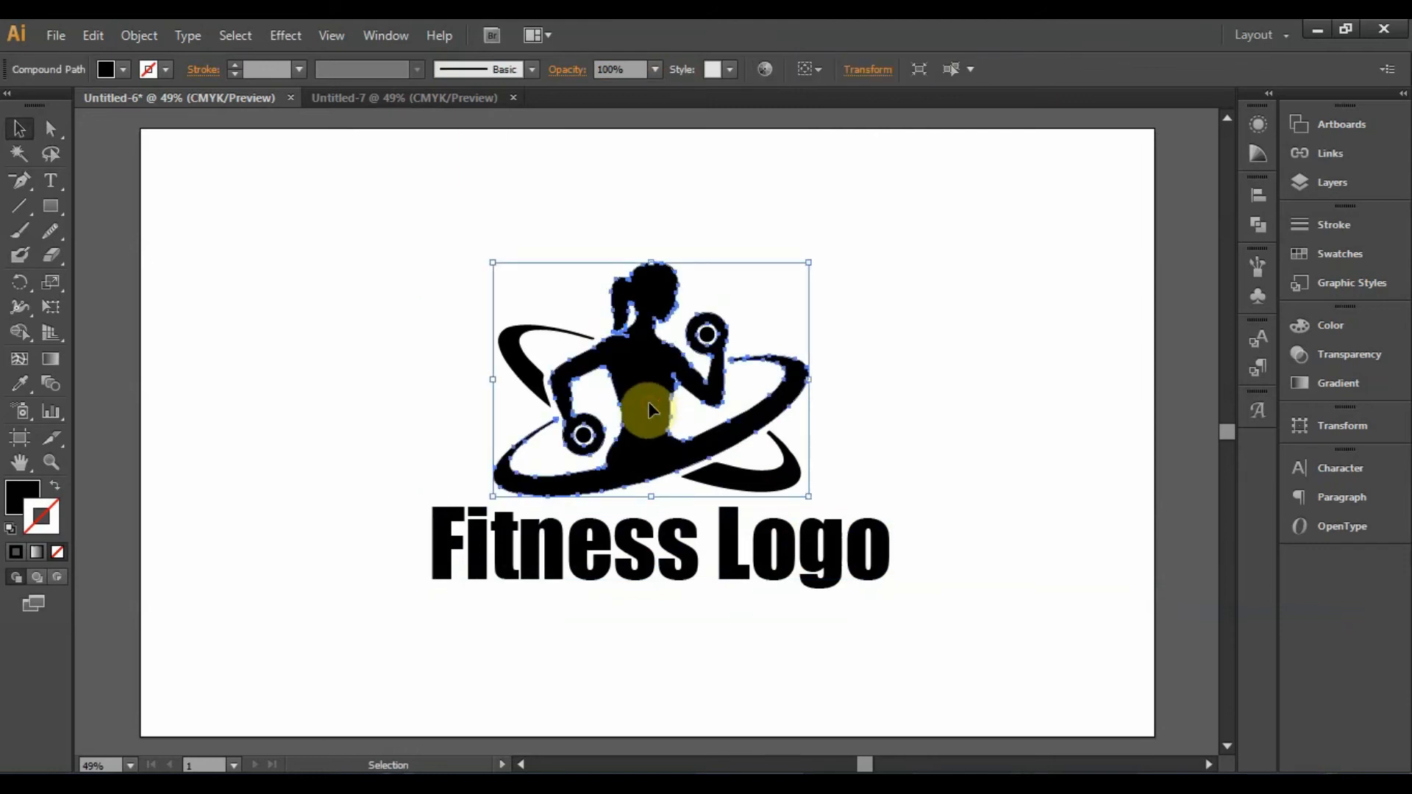
{"action": "left_click", "coordinate": [124, 69]}
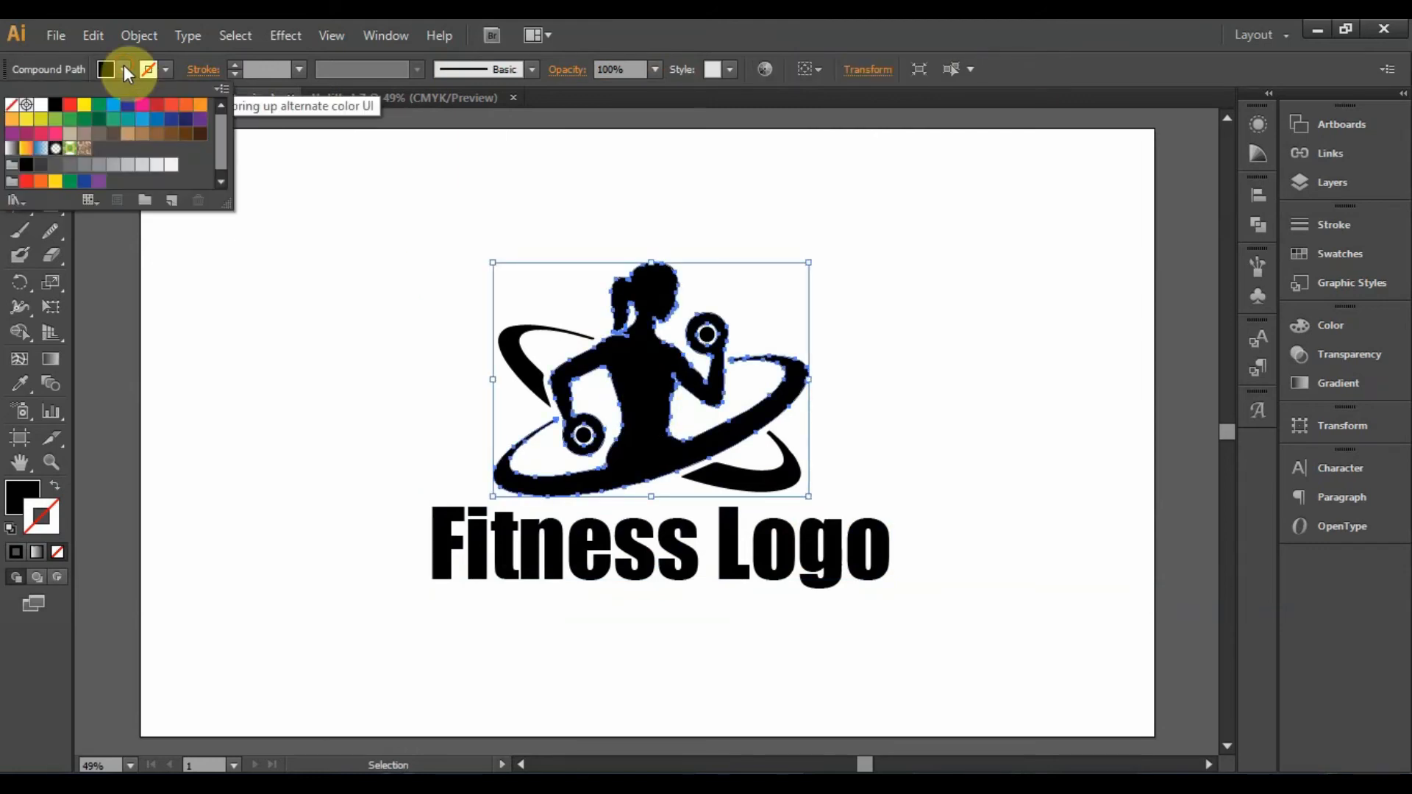
{"action": "left_click", "coordinate": [160, 107]}
{"action": "left_click", "coordinate": [328, 312]}
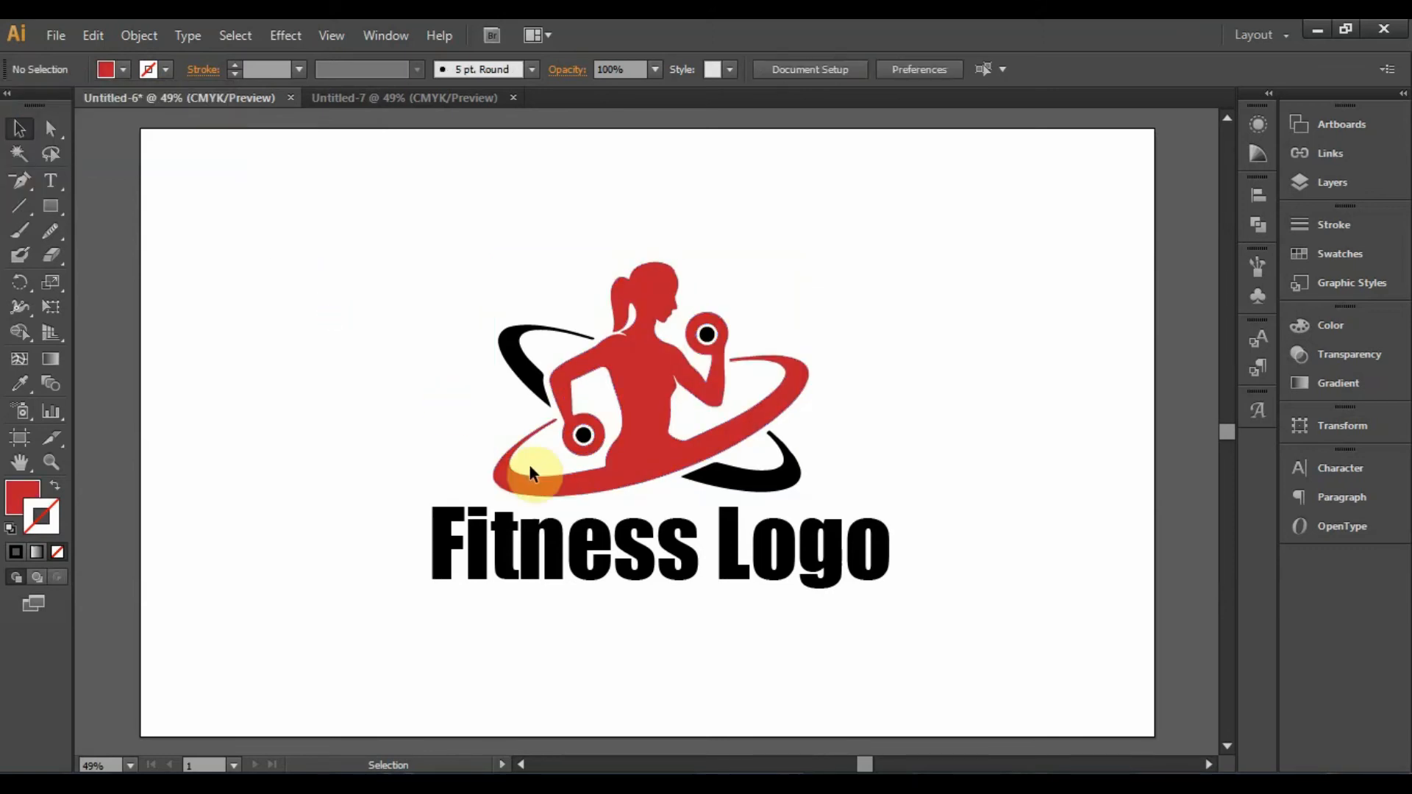
Fill both dumbbell centres and the two remaining black ring pieces with the orange swatch, and deselect
{"action": "left_click", "coordinate": [582, 435]}
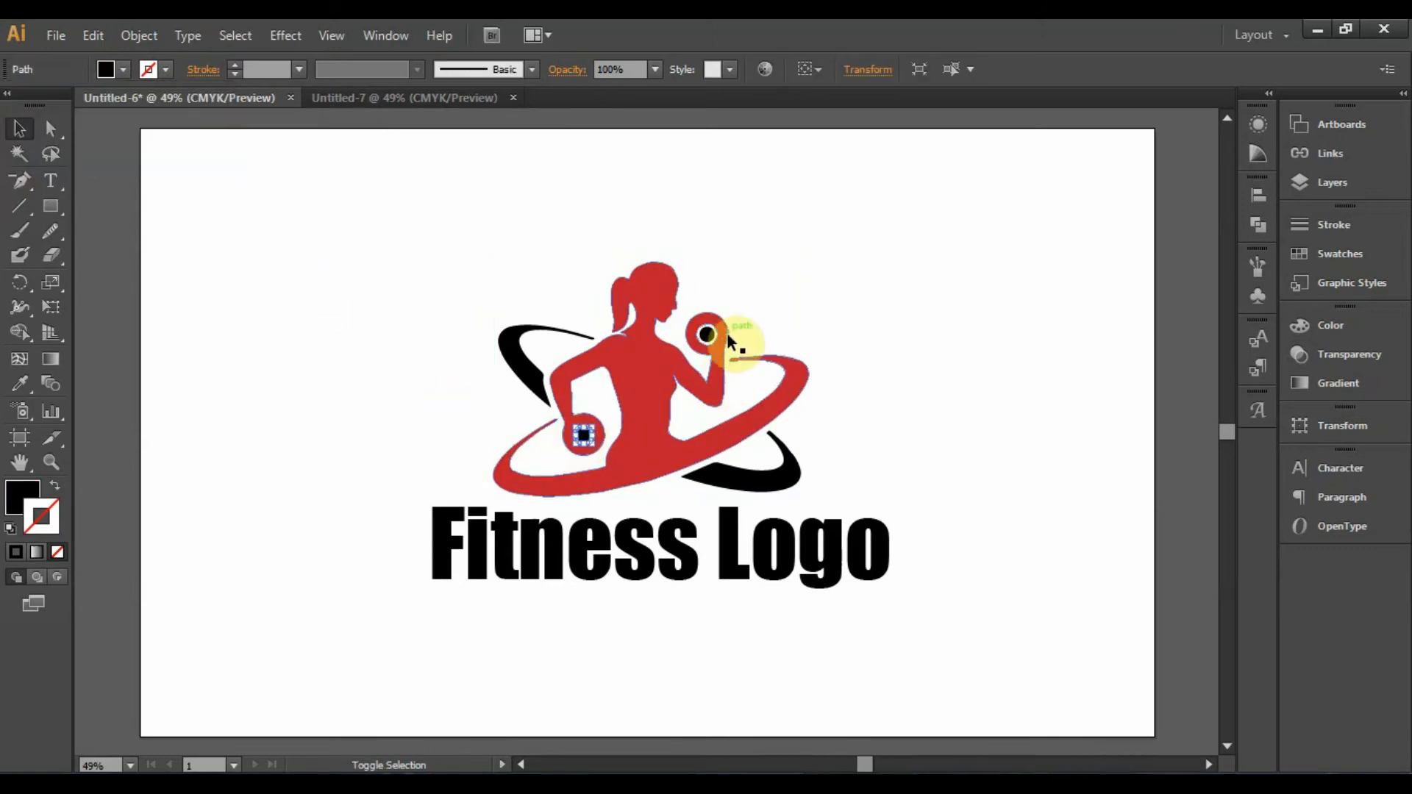
{"action": "left_click", "coordinate": [708, 331], "text": "shift"}
{"action": "left_click", "coordinate": [784, 486], "text": "shift"}
{"action": "left_click", "coordinate": [515, 372], "text": "shift"}
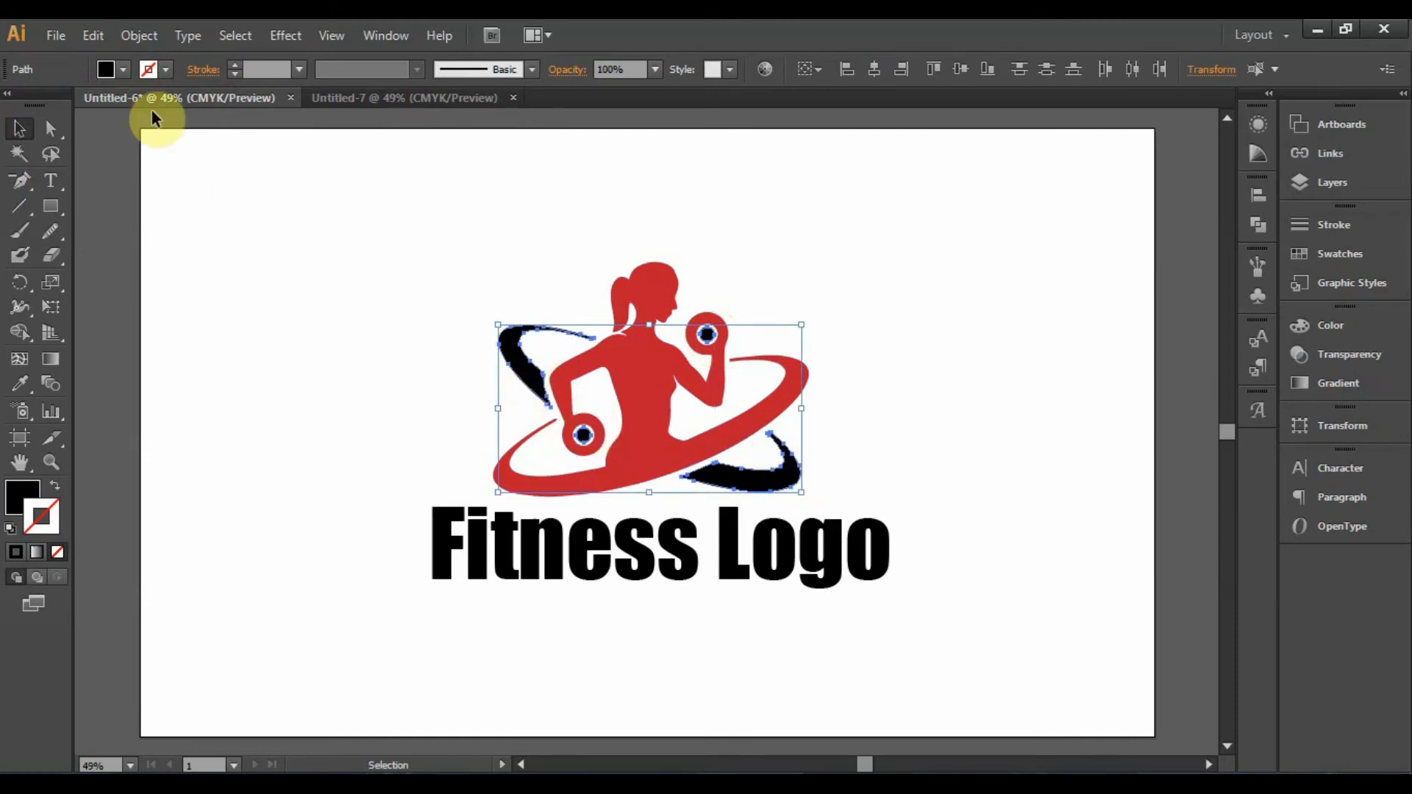
{"action": "left_click", "coordinate": [123, 68]}
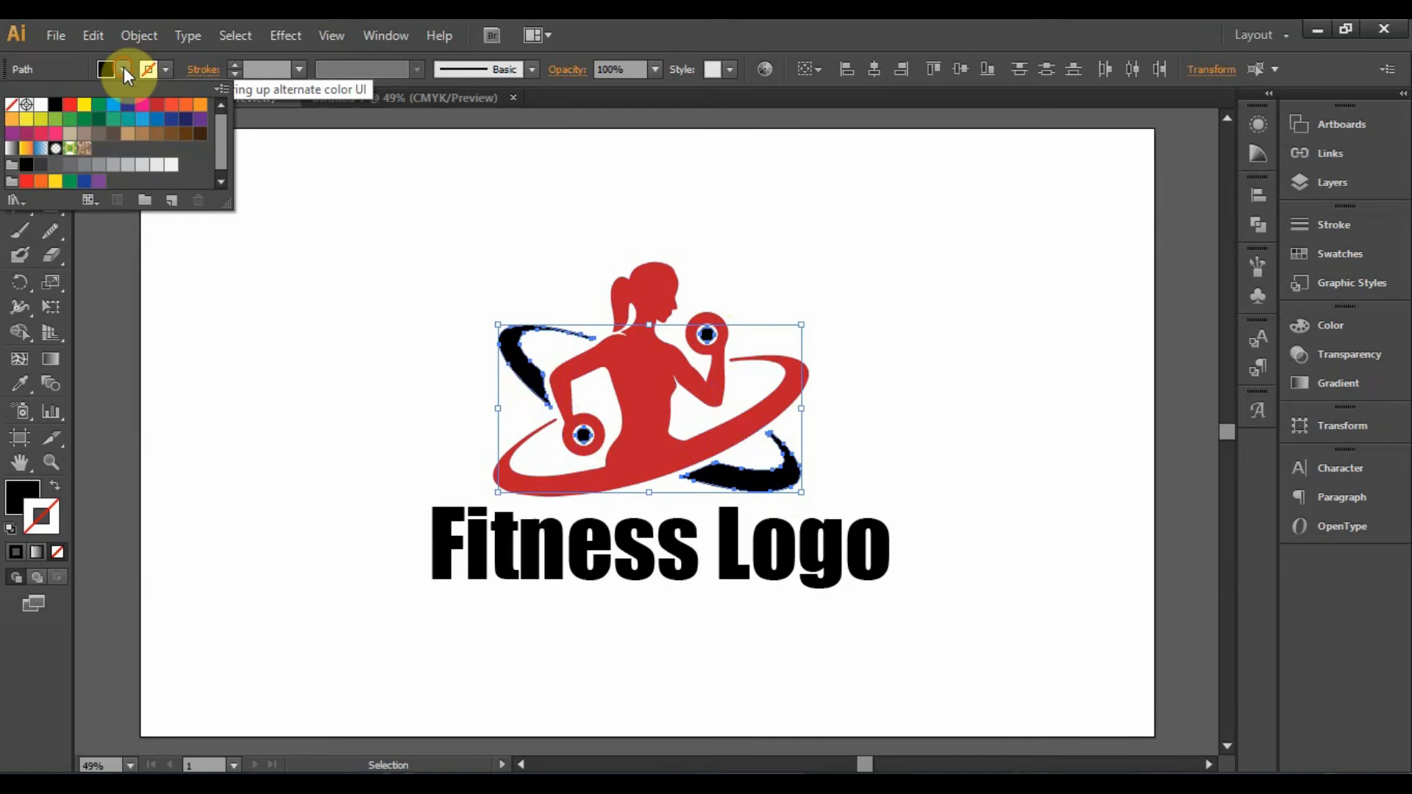
{"action": "left_click", "coordinate": [204, 112]}
{"action": "left_click", "coordinate": [311, 297]}
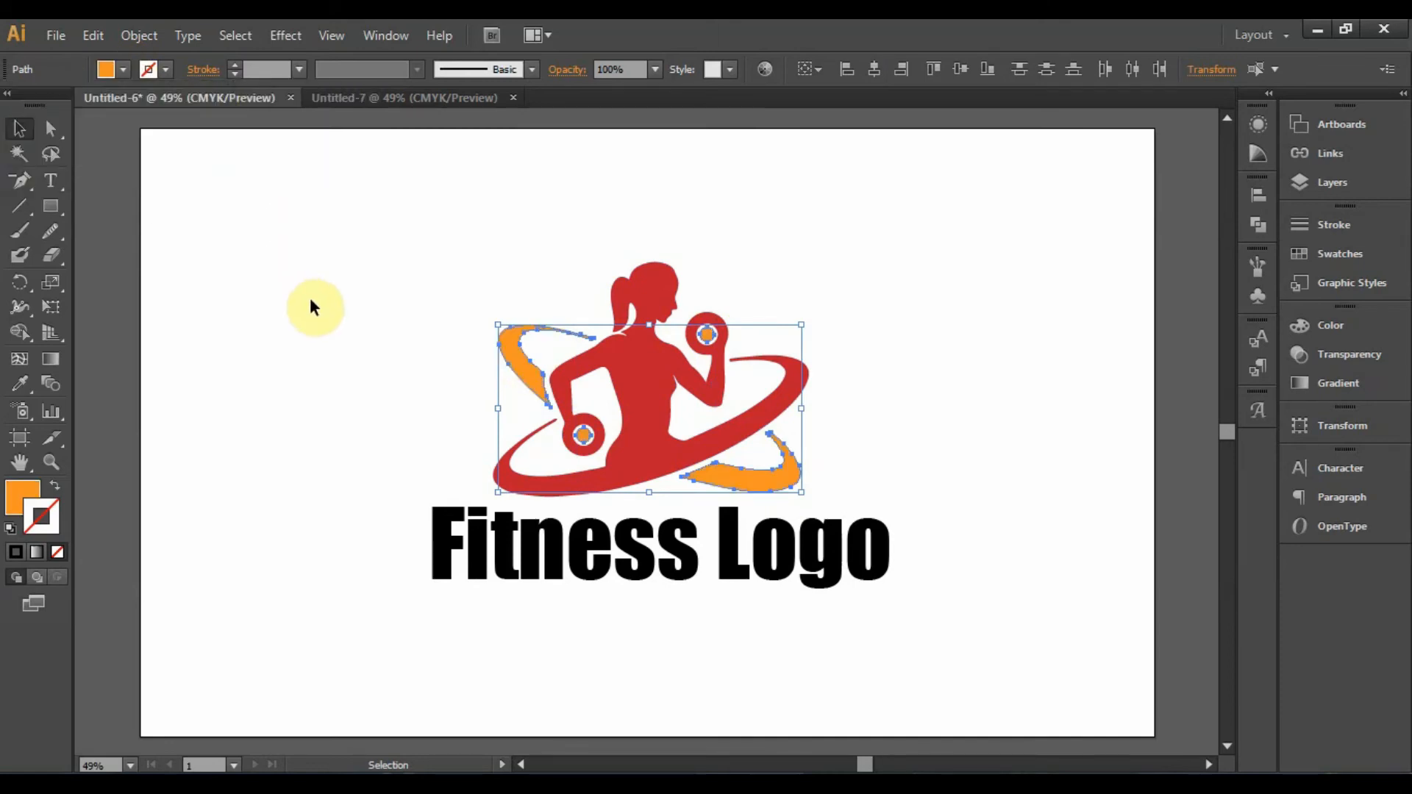
{"action": "left_click", "coordinate": [310, 297]}
Colour only the word "Logo" in the text with the red sampled from the woman's figure
{"action": "left_click", "coordinate": [543, 532]}
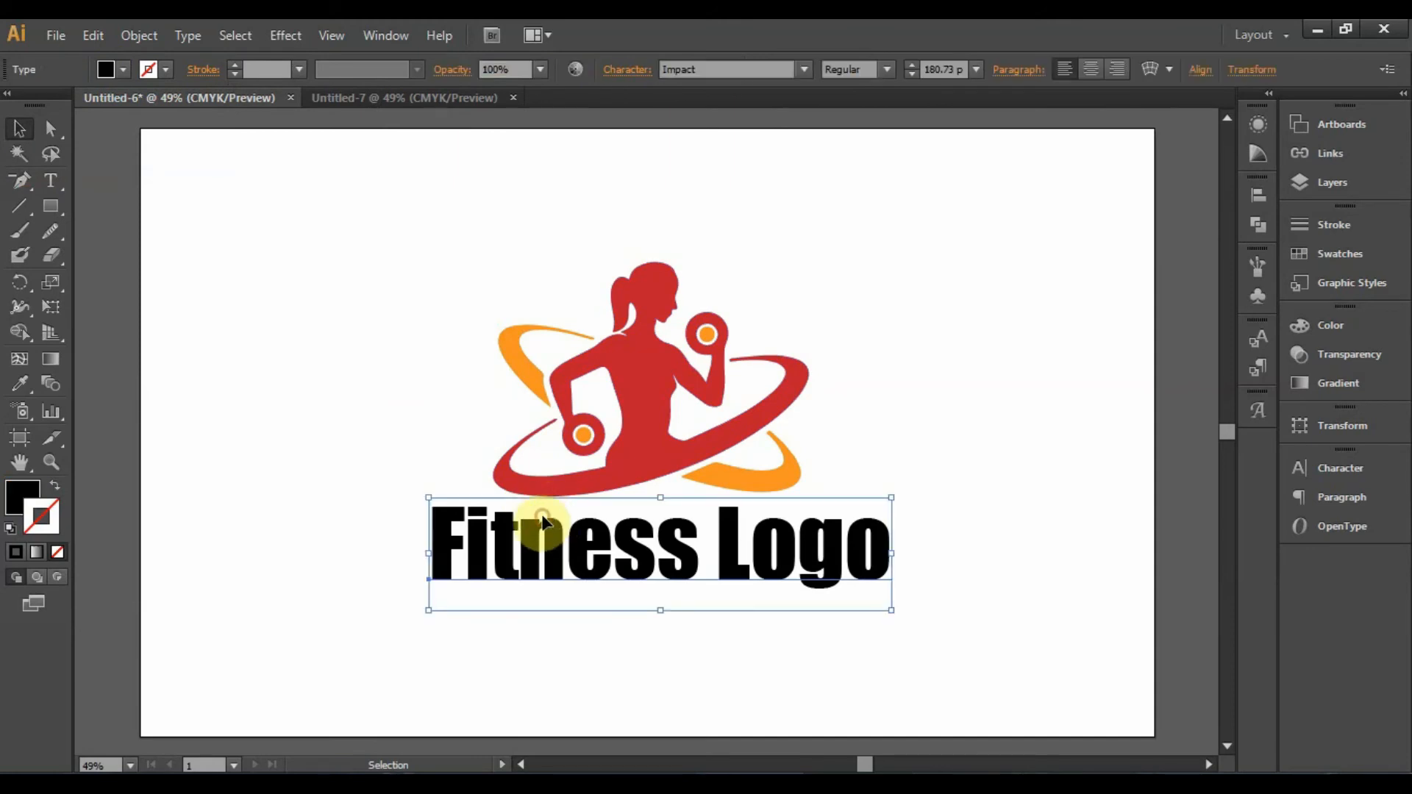
{"action": "left_click", "coordinate": [50, 180]}
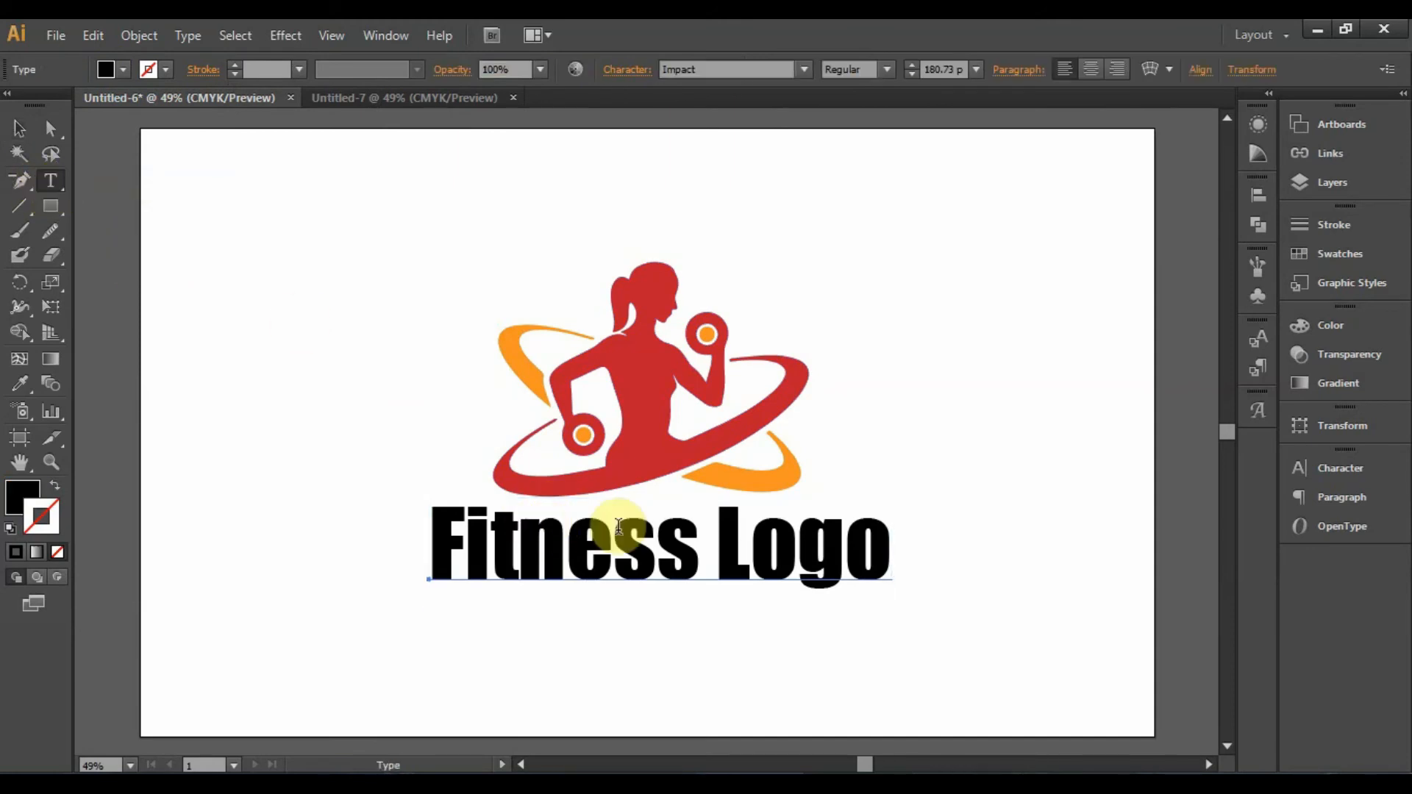
{"action": "left_click_drag", "start_coordinate": [727, 546], "coordinate": [886, 556]}
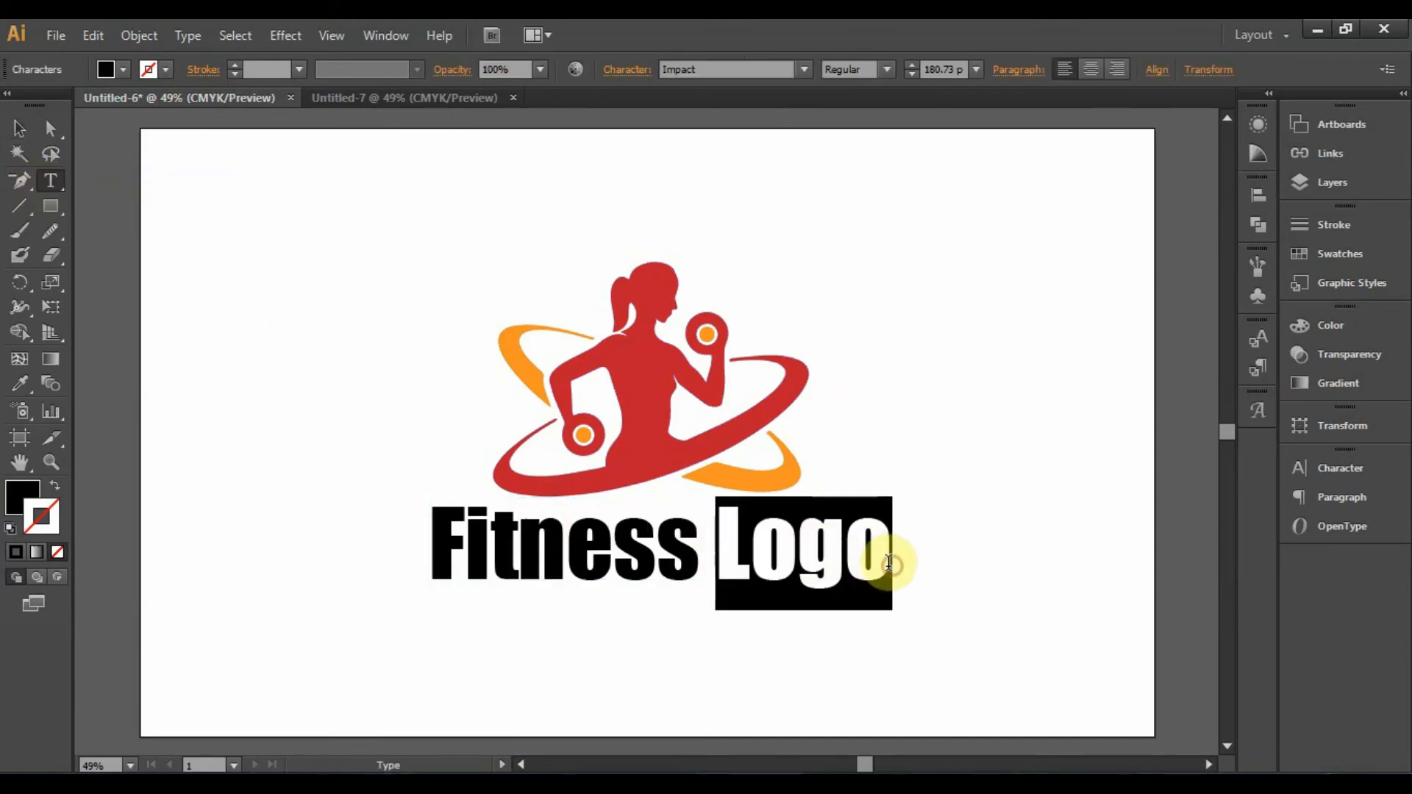
{"action": "left_click", "coordinate": [29, 379]}
{"action": "left_click", "coordinate": [655, 357]}
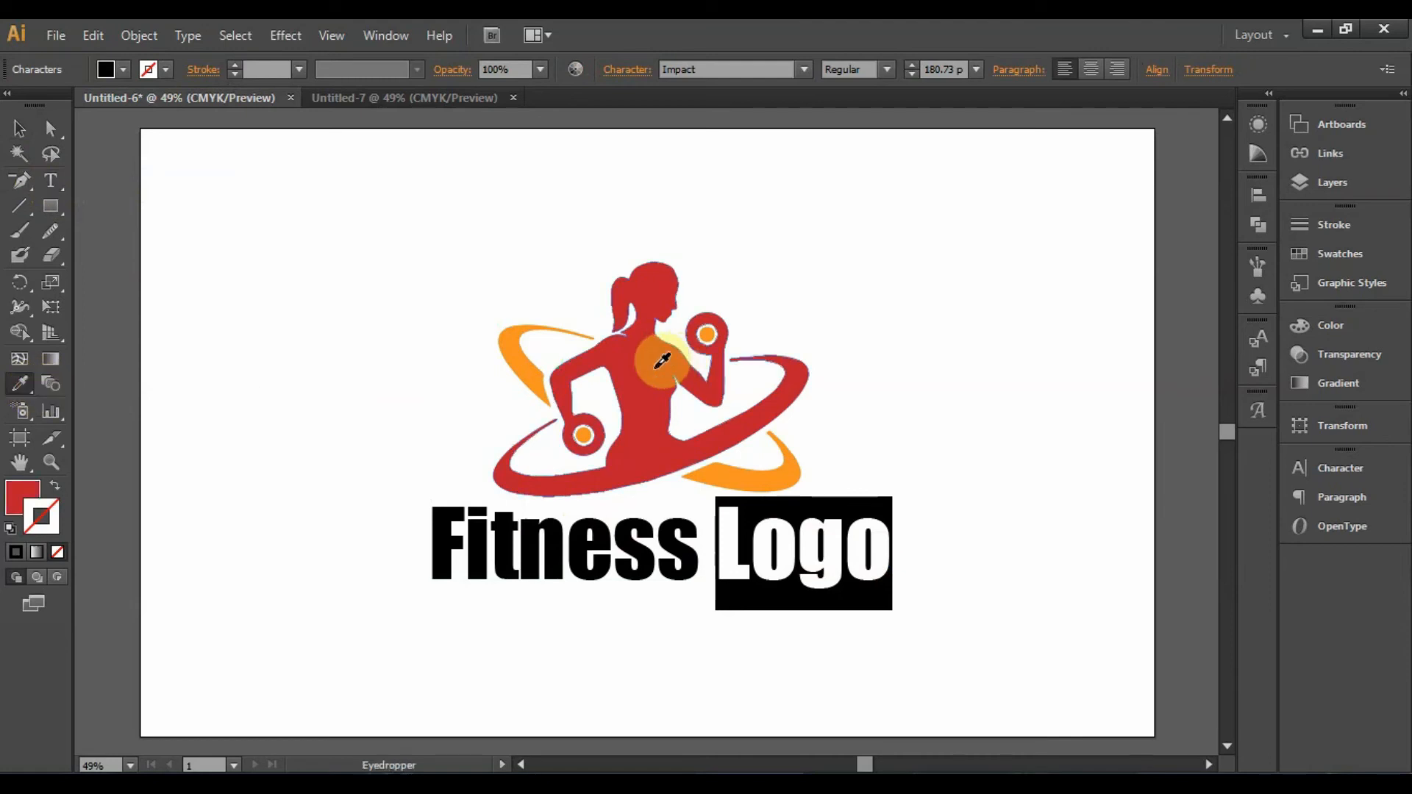
Colour only the word "Fitness" in the text with the orange sampled from the ring piece, and deselect
{"action": "left_click", "coordinate": [21, 129]}
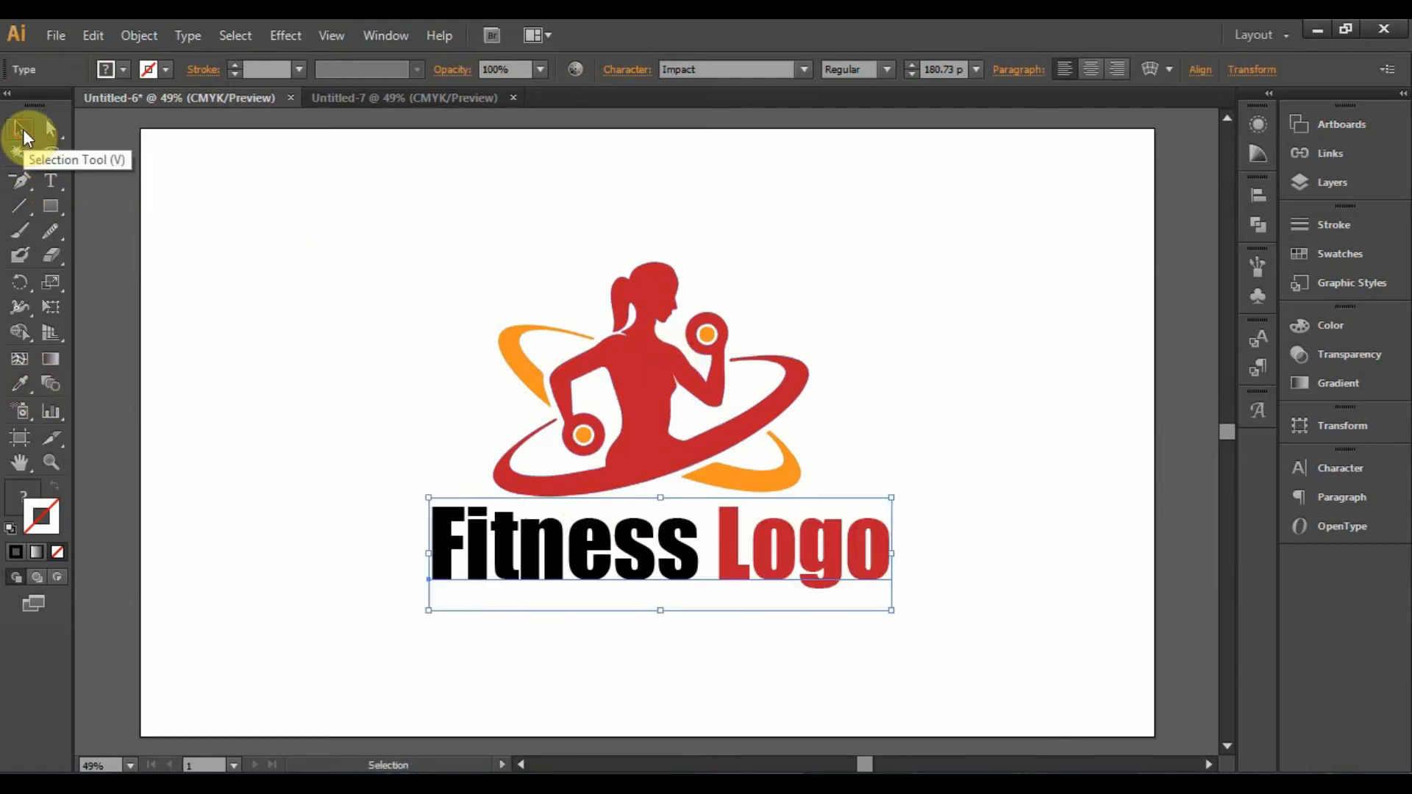
{"action": "left_click", "coordinate": [48, 180]}
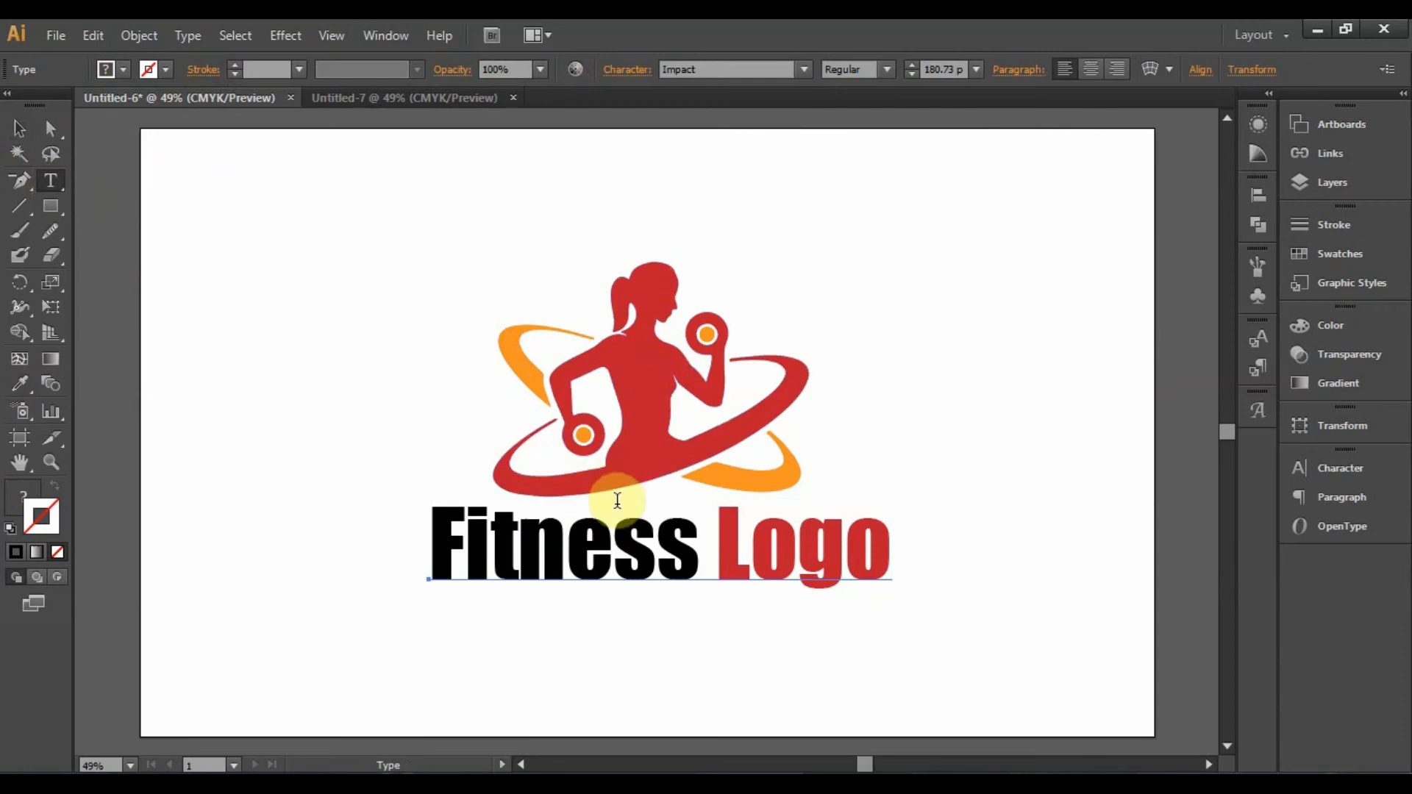
{"action": "double_click", "coordinate": [692, 533]}
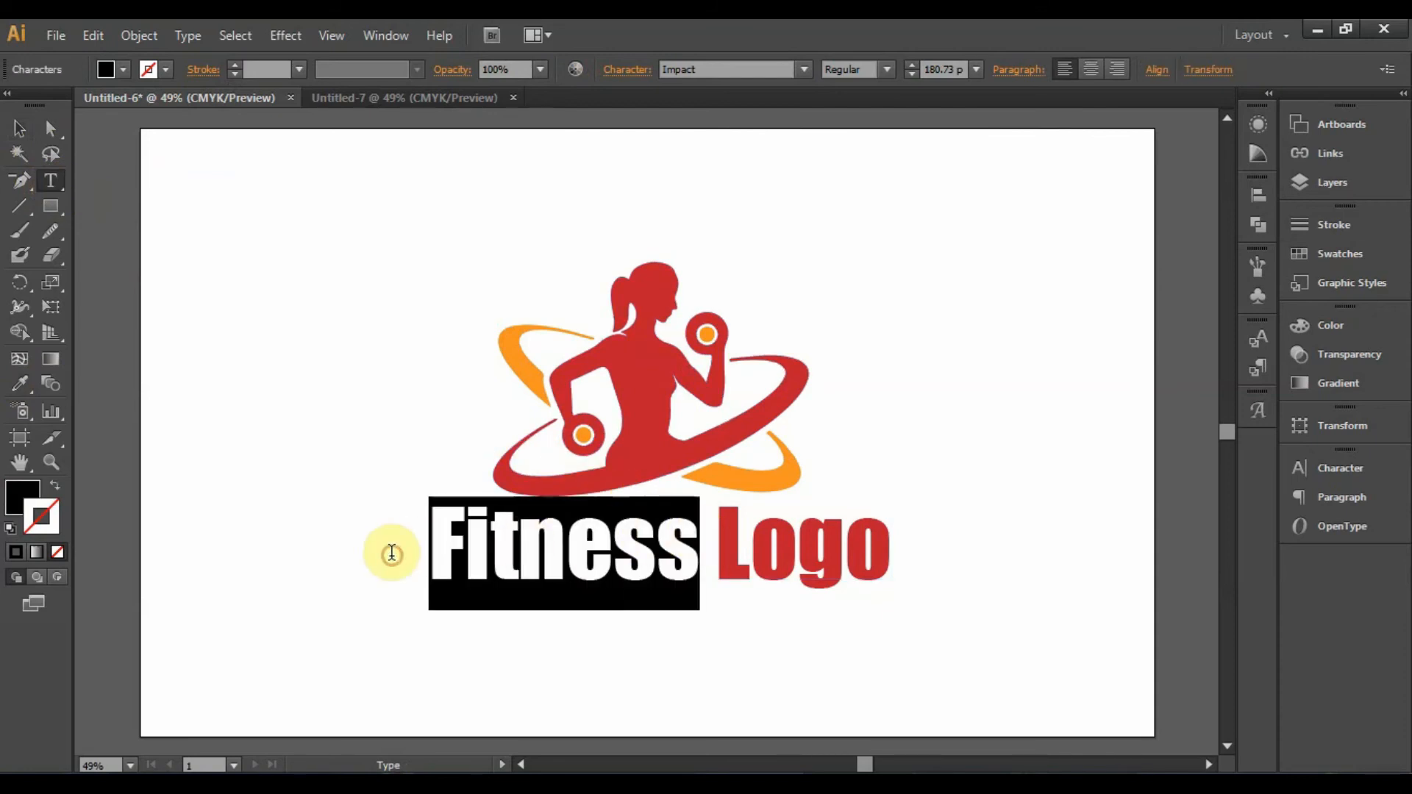
{"action": "left_click", "coordinate": [28, 383]}
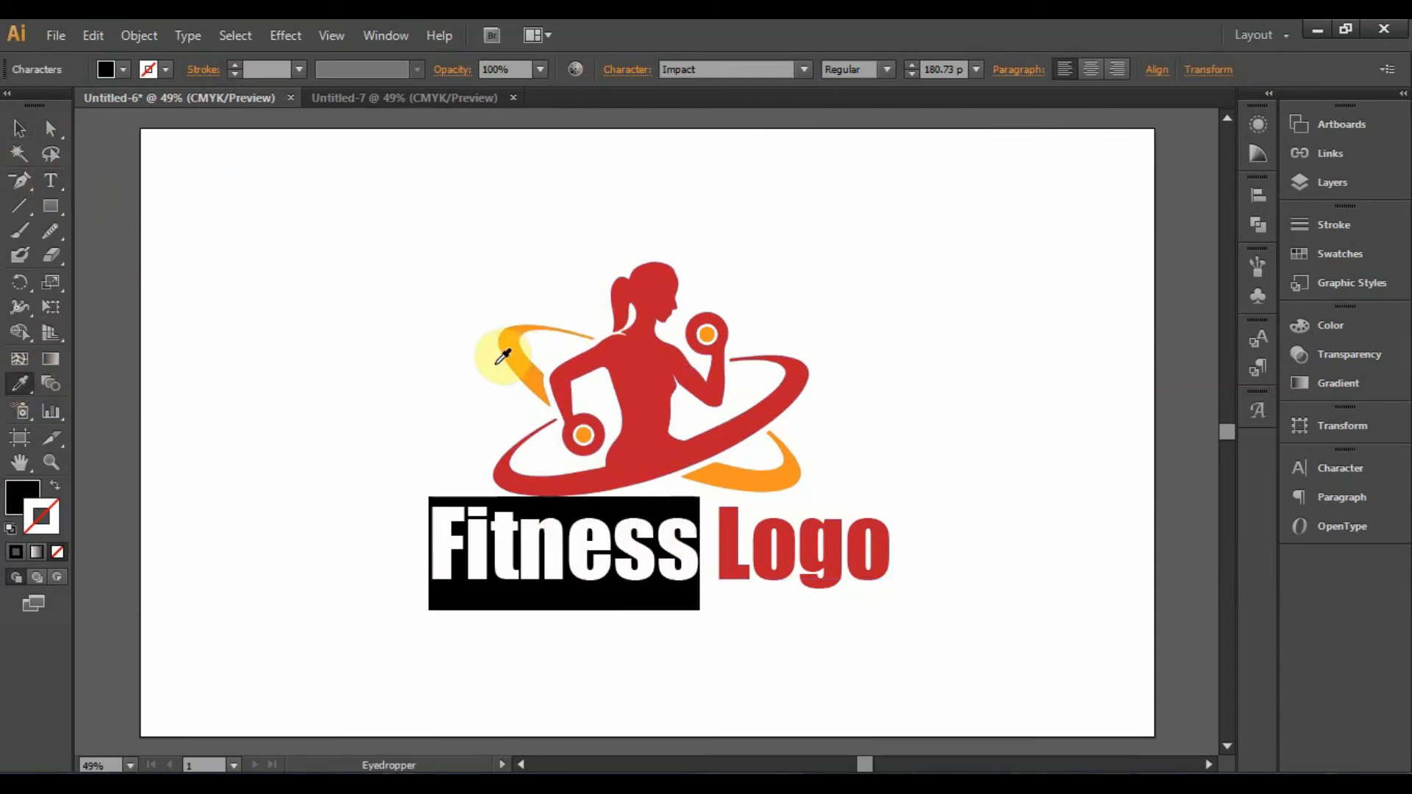
{"action": "left_click", "coordinate": [525, 356]}
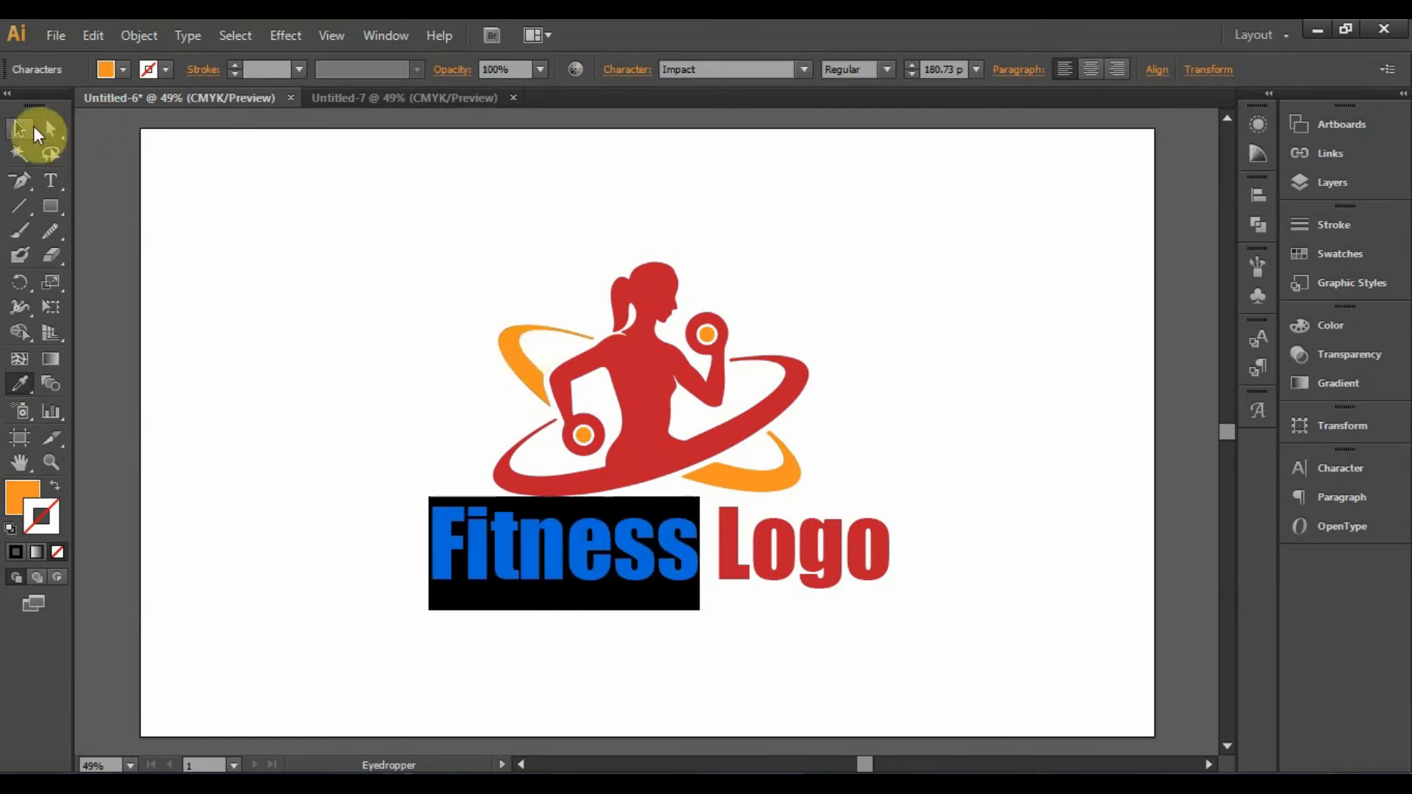
{"action": "left_click", "coordinate": [28, 126]}
{"action": "left_click", "coordinate": [275, 324]}
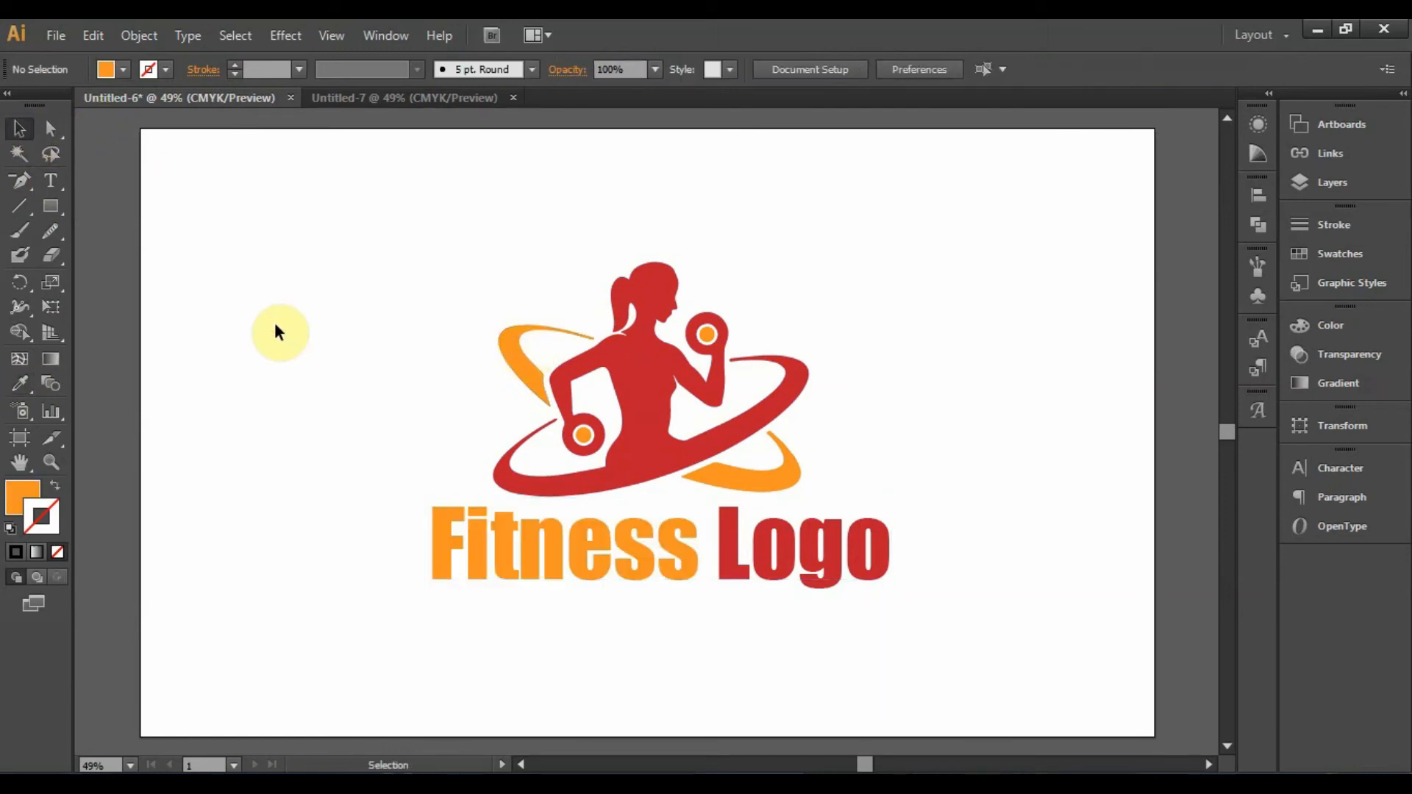
Scale down the whole woman's emblem together with its text and move it to the artboard's upper-left area
{"action": "left_click_drag", "start_coordinate": [441, 274], "coordinate": [920, 615]}
{"action": "left_click_drag", "start_coordinate": [892, 263], "coordinate": [800, 331]}
{"action": "left_click_drag", "start_coordinate": [671, 408], "coordinate": [511, 311]}
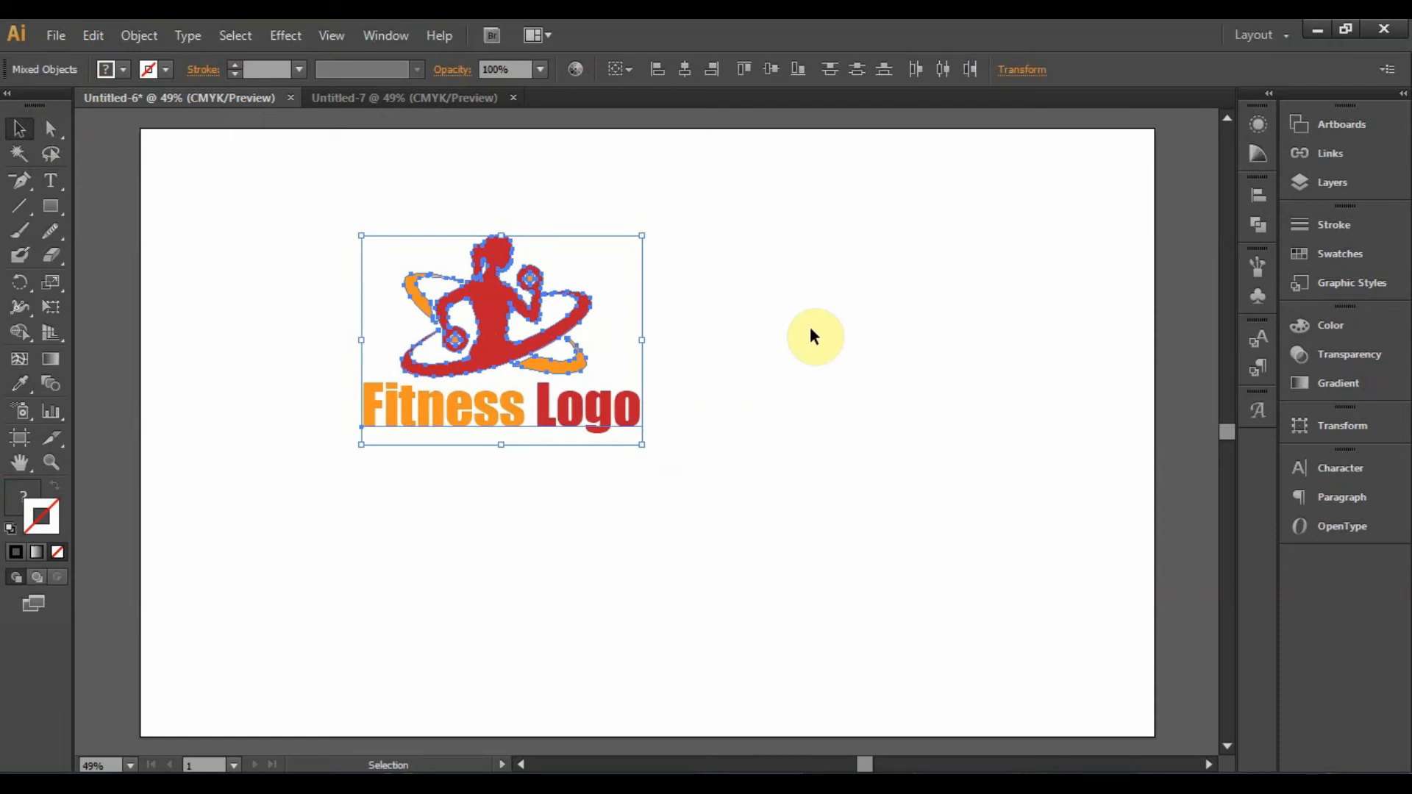
{"action": "left_click", "coordinate": [734, 356]}
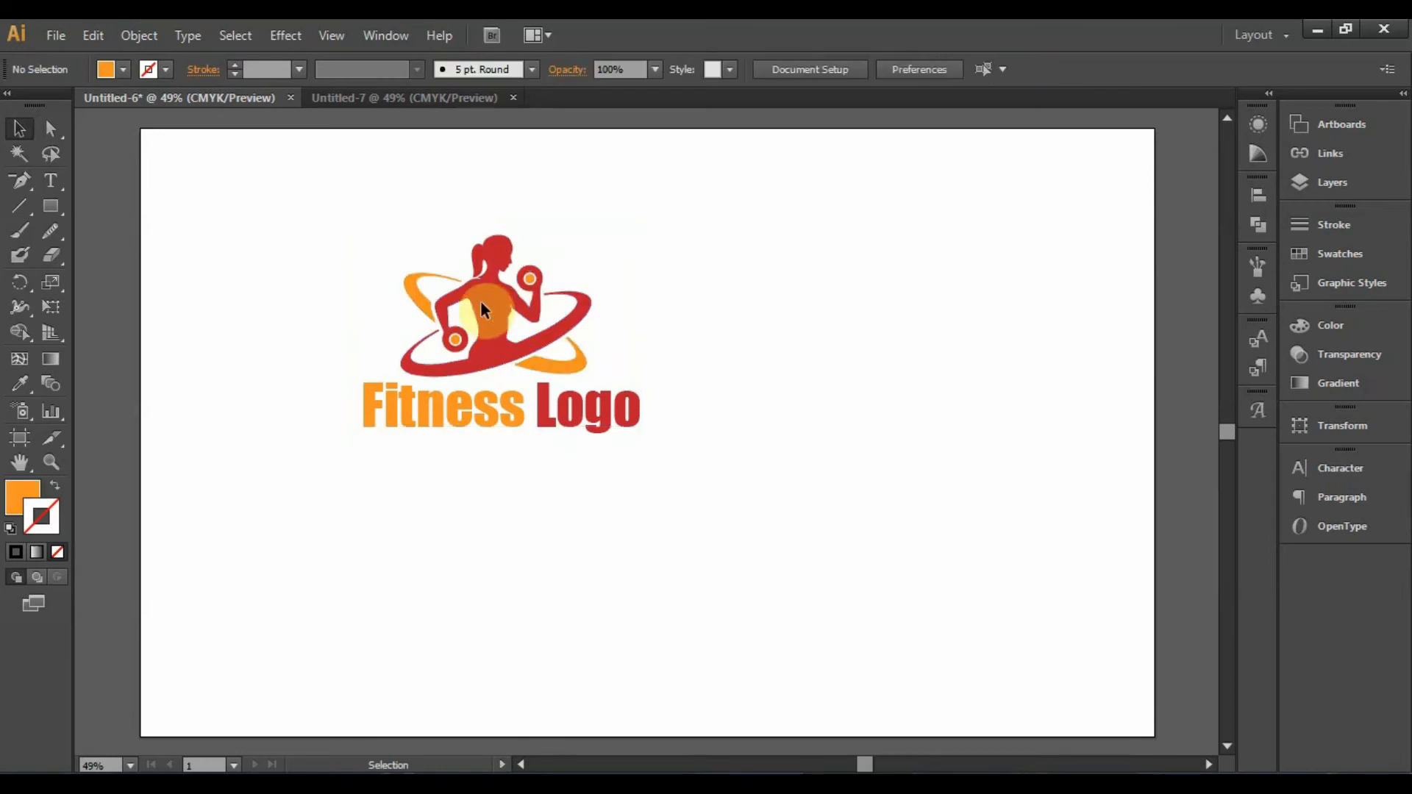
{"action": "left_click_drag", "start_coordinate": [373, 237], "coordinate": [687, 495]}
{"action": "left_click_drag", "start_coordinate": [518, 362], "coordinate": [428, 326]}
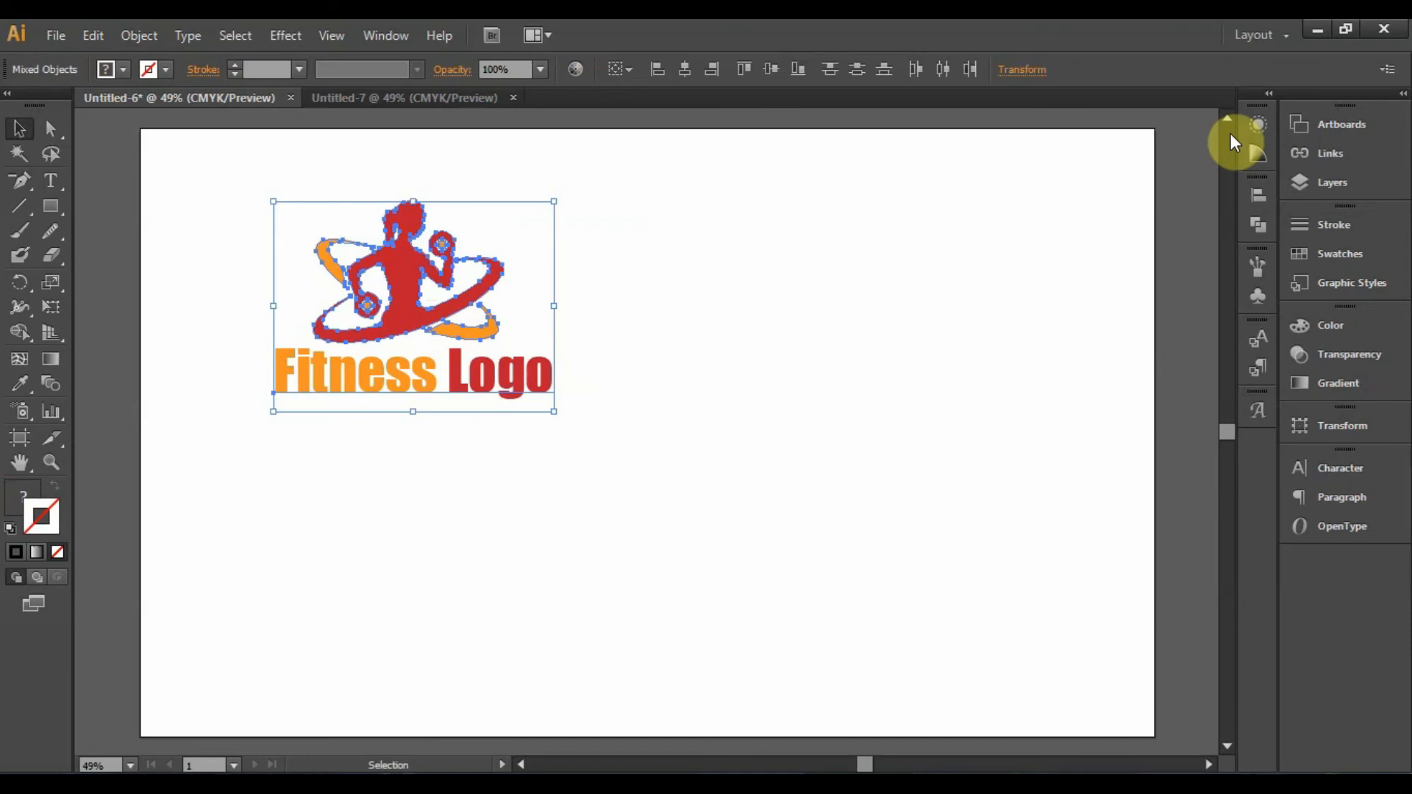
Bring the "FITNESS CLUB" bodybuilder stock image onto the artboard, enlarge it, and place it beside the finished logo
{"action": "left_click", "coordinate": [1316, 31]}
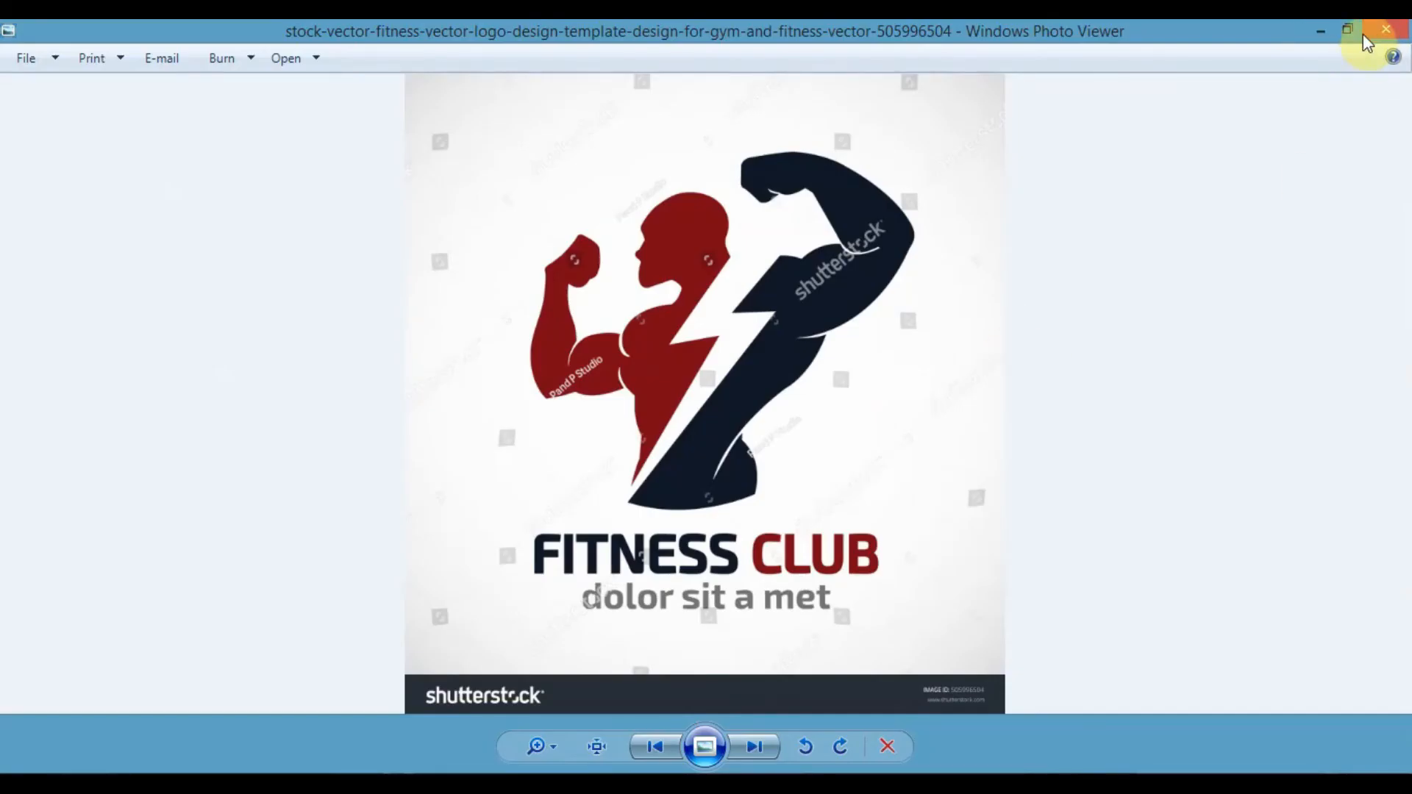
{"action": "left_click", "coordinate": [1322, 33]}
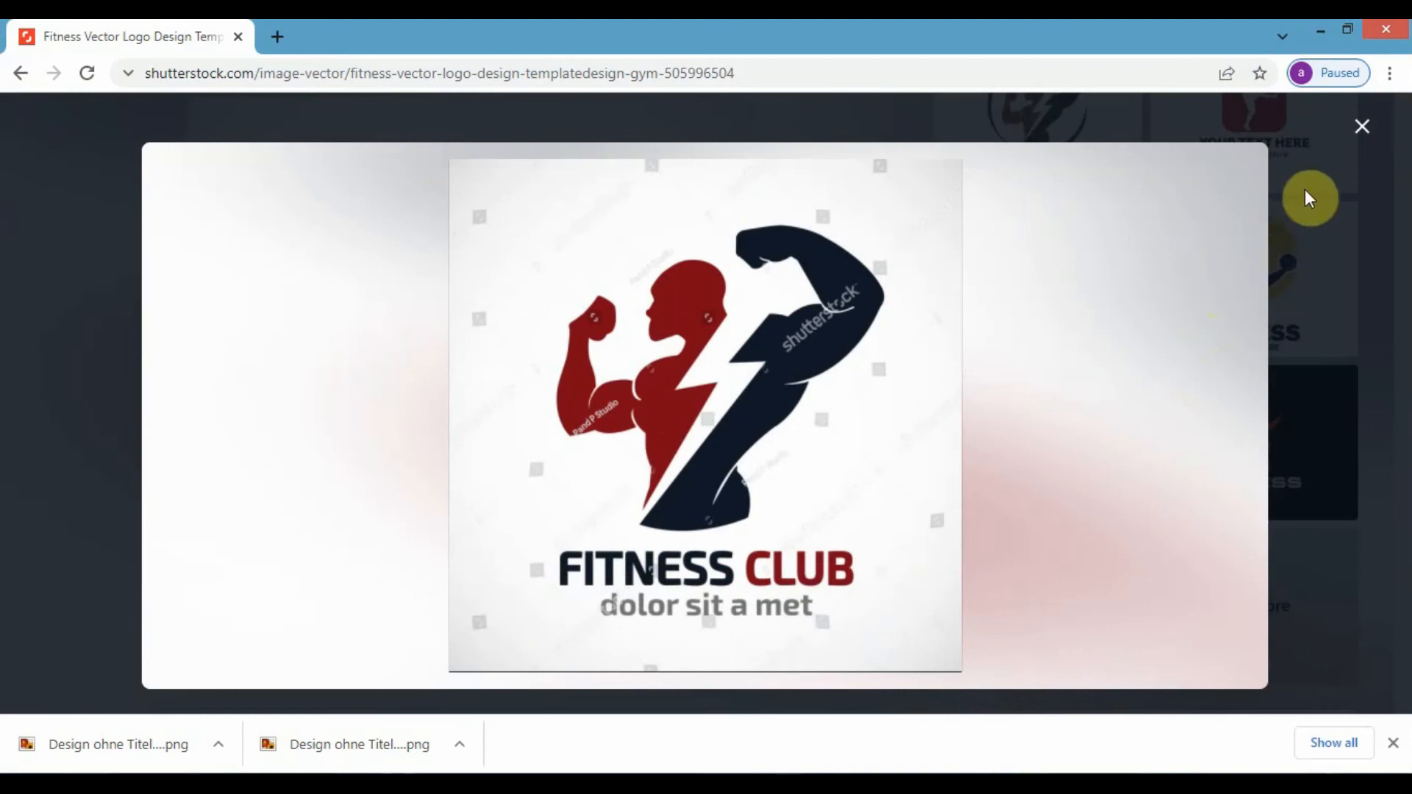
{"action": "left_click", "coordinate": [1319, 27]}
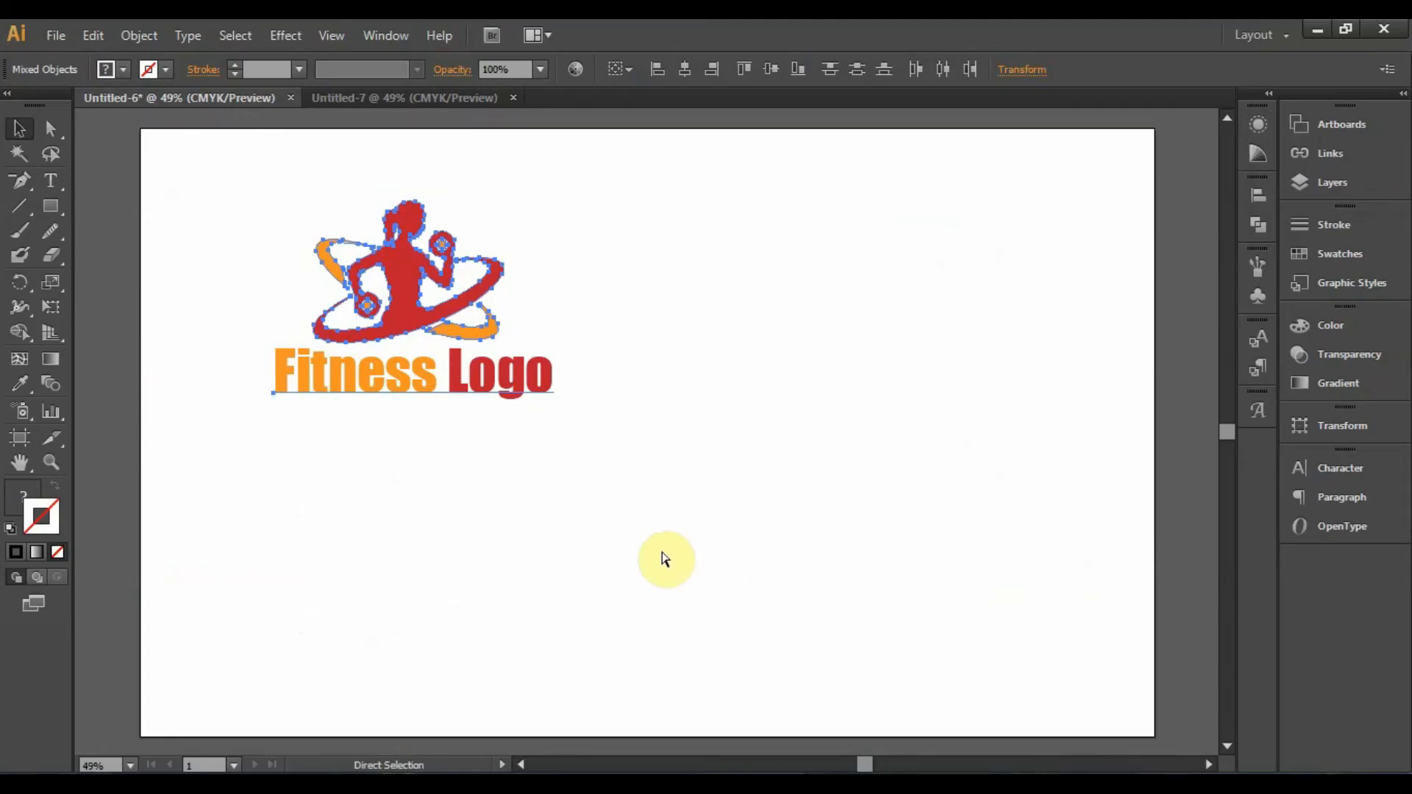
{"action": "key", "text": "ctrl+v"}
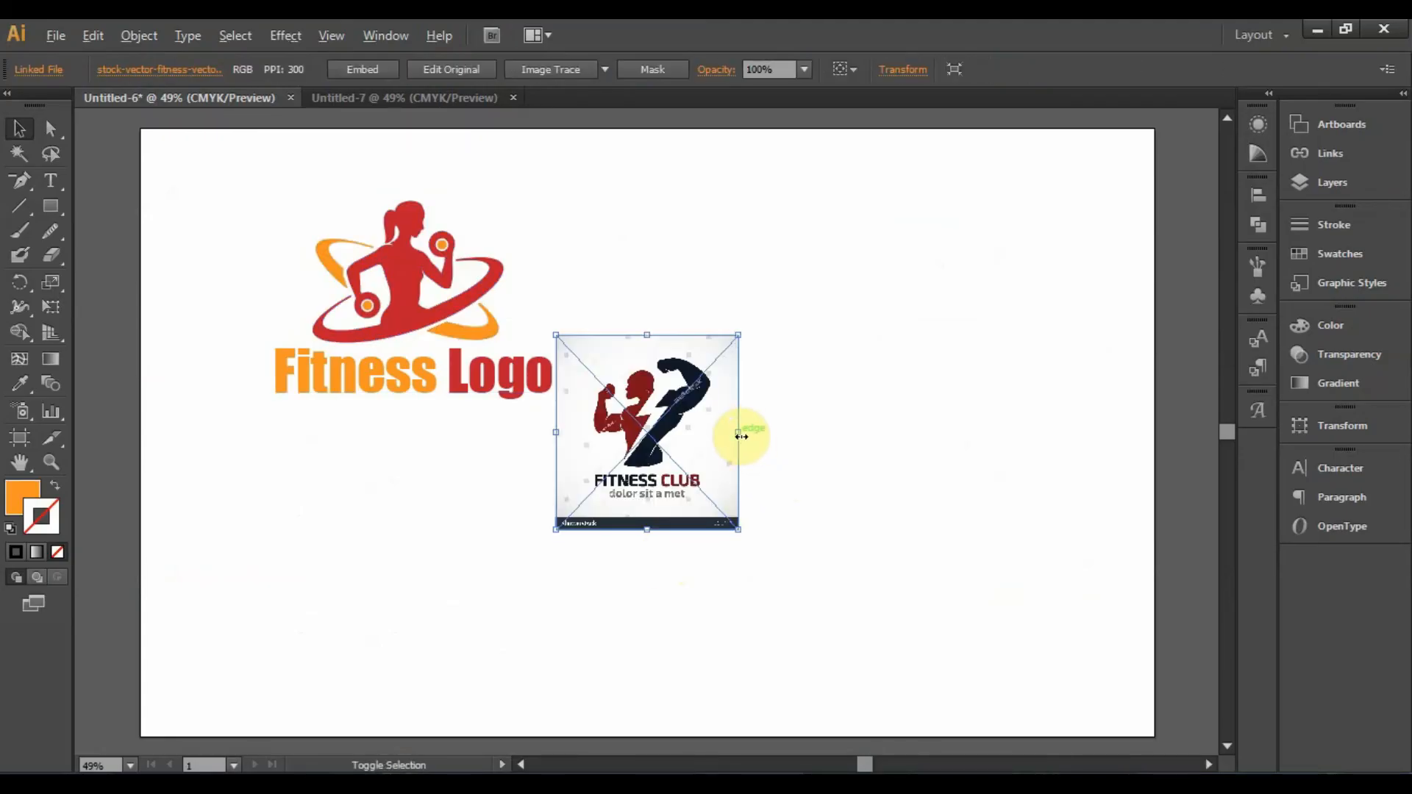
{"action": "left_click_drag", "start_coordinate": [739, 436], "coordinate": [855, 432]}
{"action": "left_click_drag", "start_coordinate": [629, 373], "coordinate": [733, 379]}
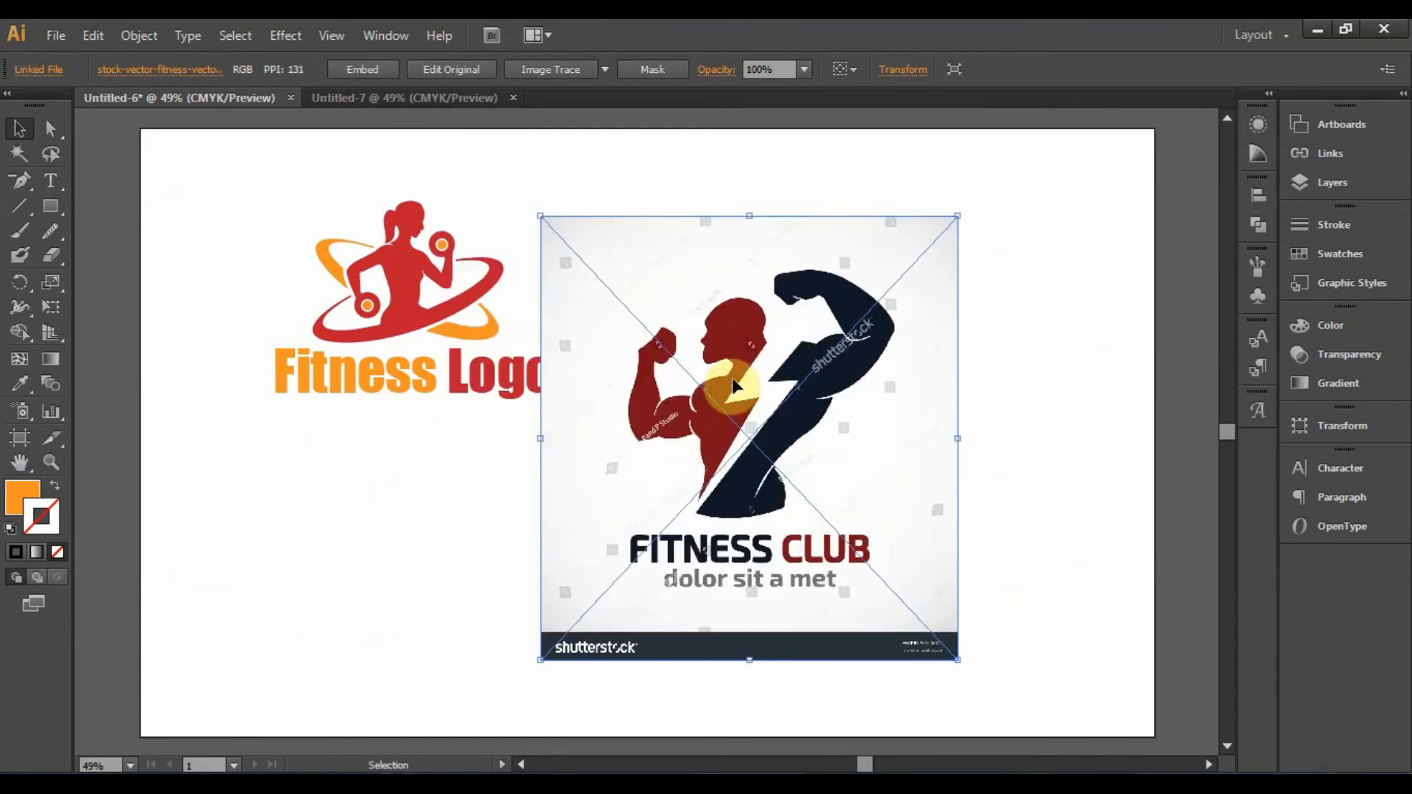
Image Trace the bodybuilder picture in black and white with a threshold of 227, and expand the result
{"action": "left_click", "coordinate": [545, 69]}
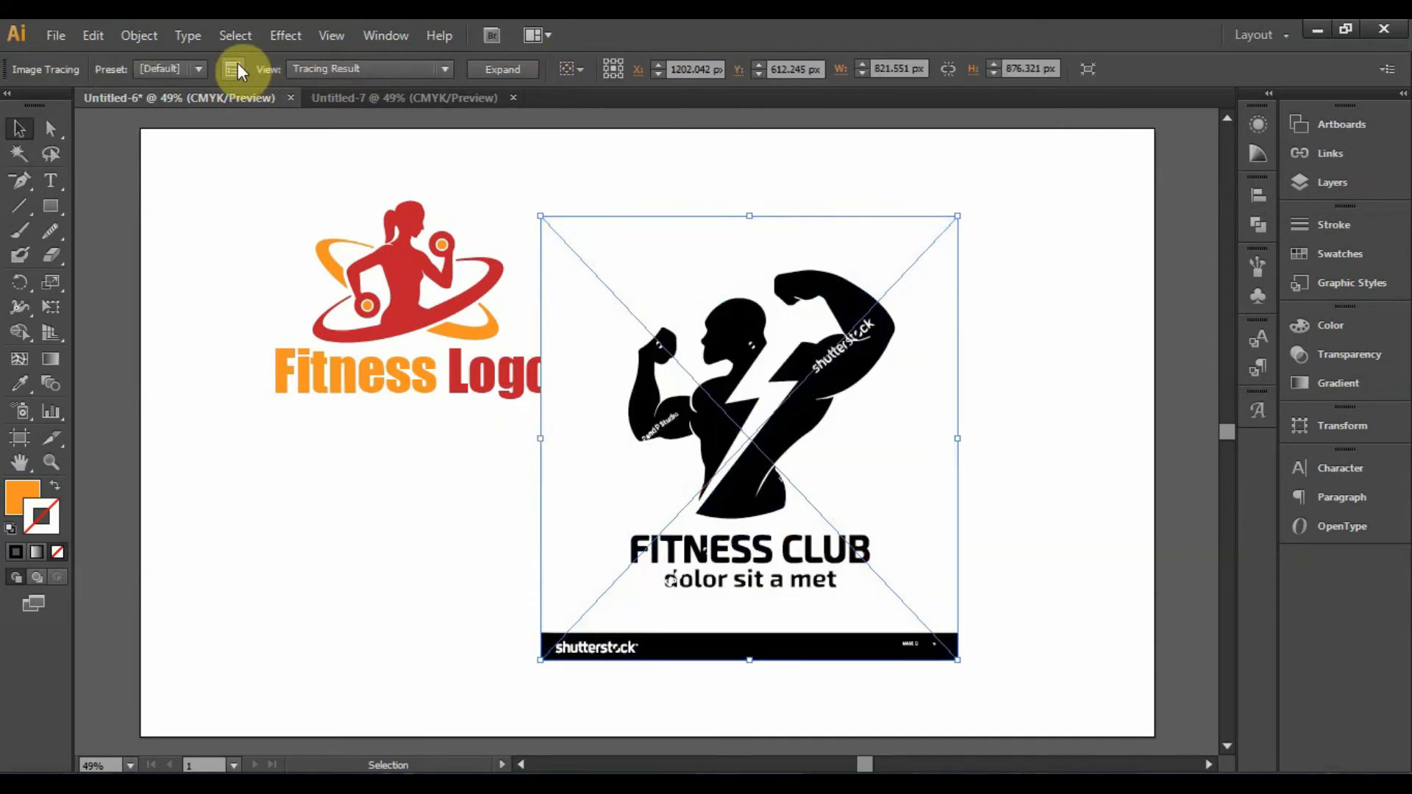
{"action": "left_click", "coordinate": [234, 68]}
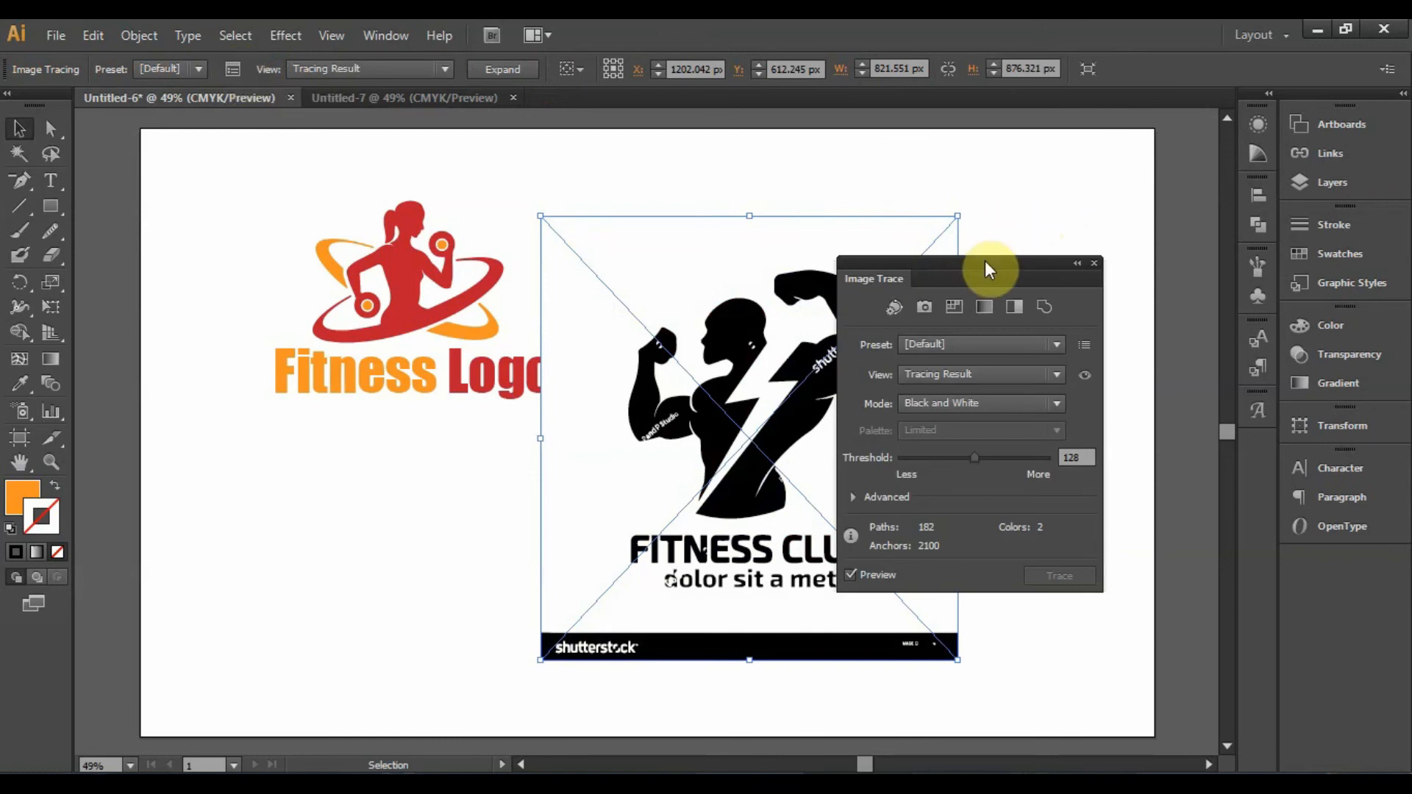
{"action": "left_click_drag", "start_coordinate": [985, 263], "coordinate": [1061, 252]}
{"action": "left_click_drag", "start_coordinate": [1051, 446], "coordinate": [1099, 449]}
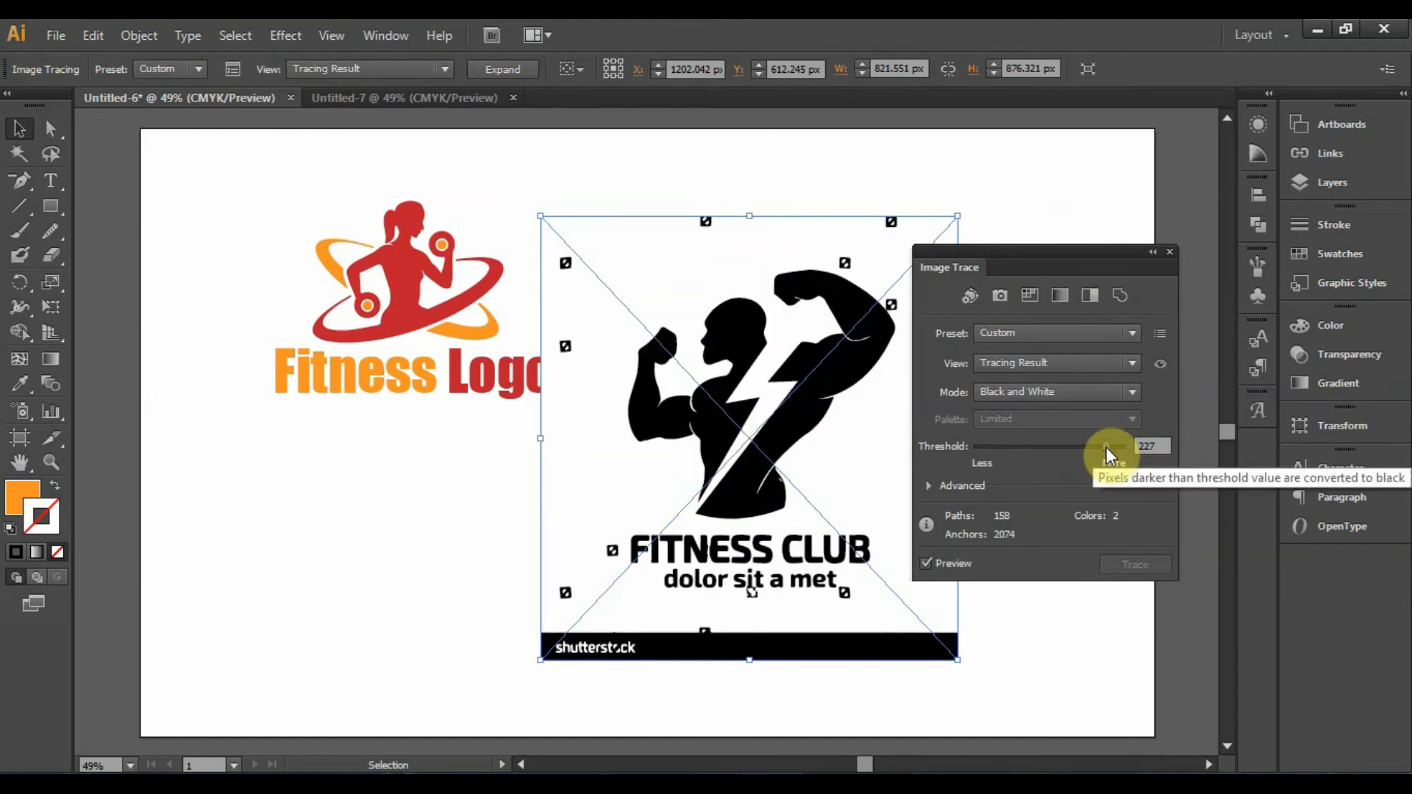
{"action": "left_click", "coordinate": [496, 71]}
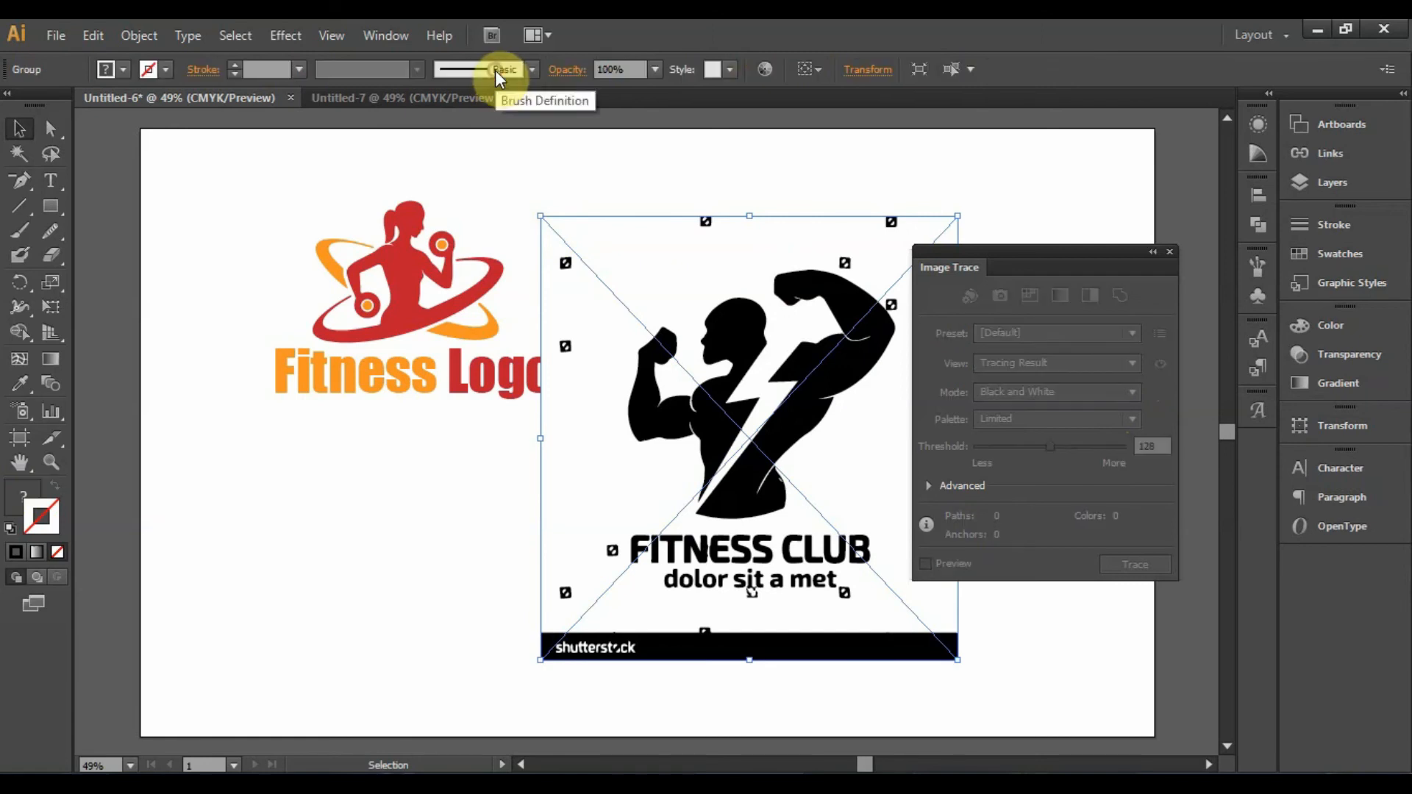
Ungroup the expanded bodybuilder tracing and delete all of its white areas with the Magic Wand
{"action": "right_click", "coordinate": [641, 368]}
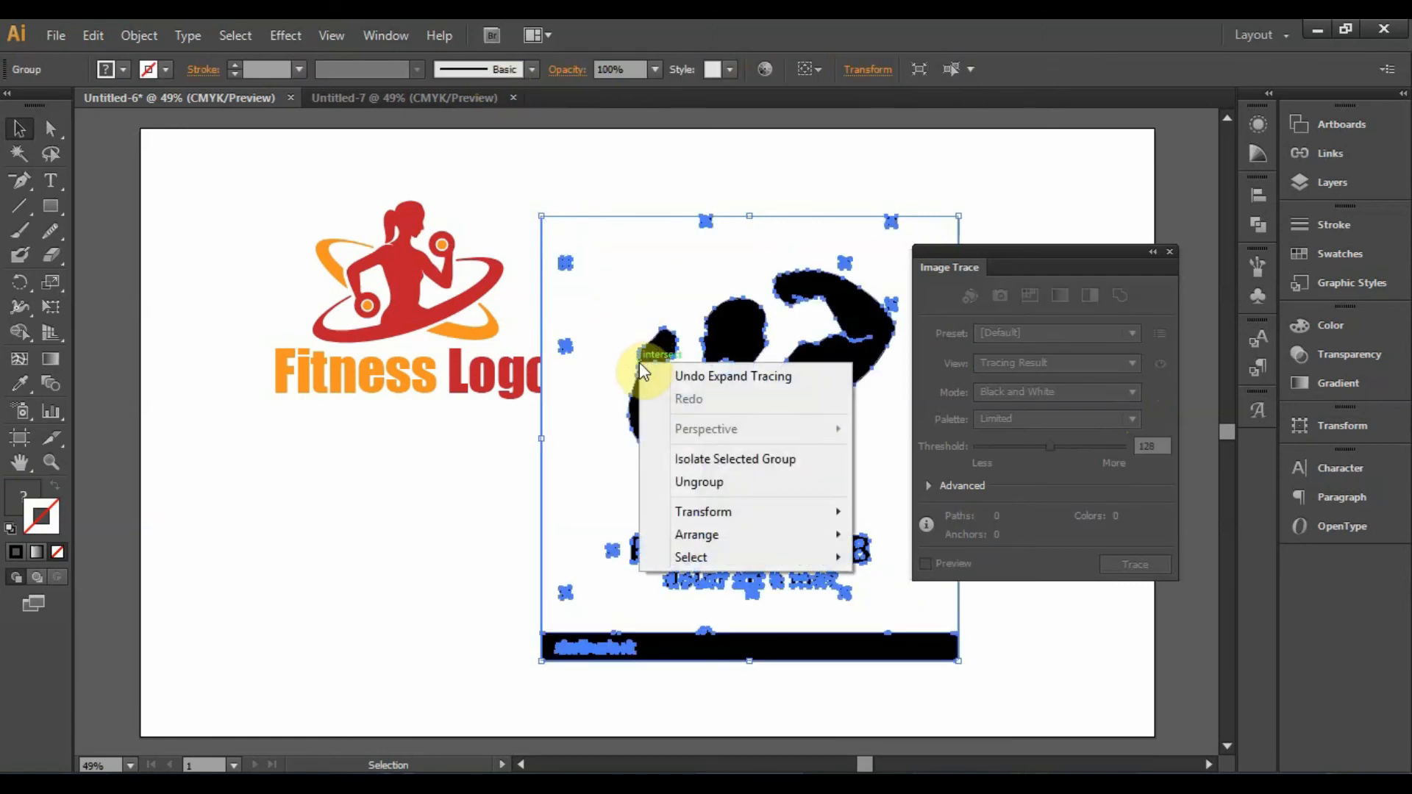
{"action": "left_click", "coordinate": [703, 483]}
{"action": "left_click", "coordinate": [19, 154]}
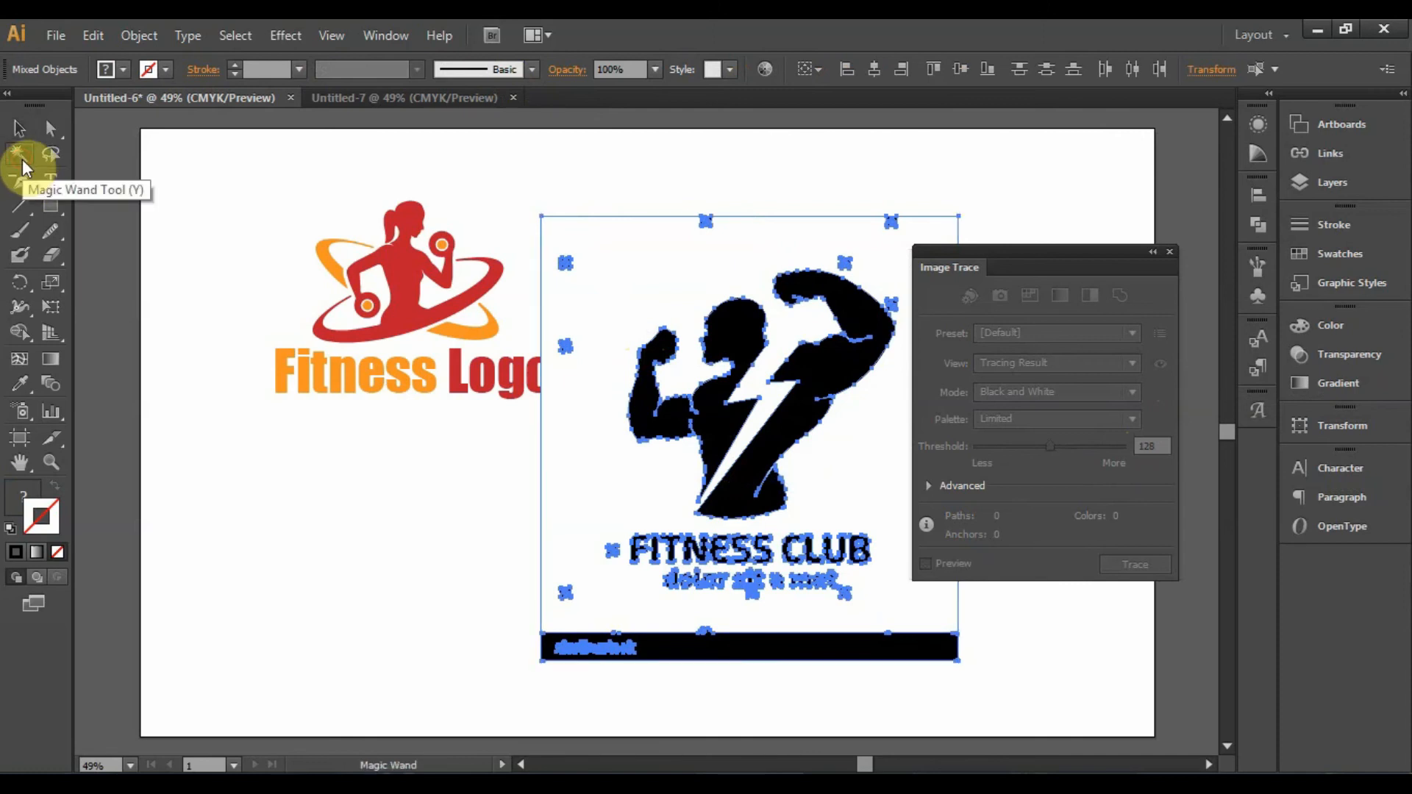
{"action": "left_click", "coordinate": [629, 263]}
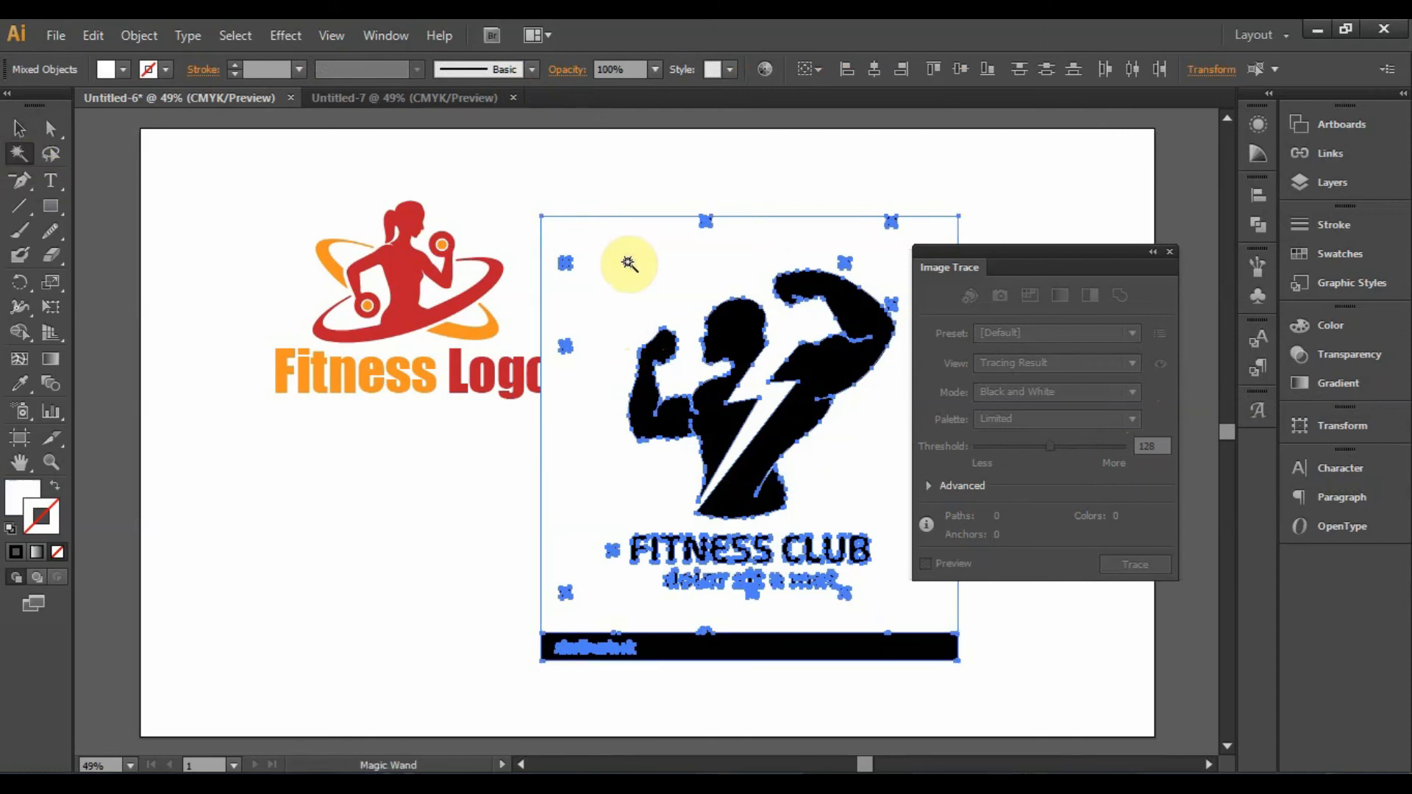
{"action": "key", "text": "Delete"}
Delete the watermark marks left of and above the bodybuilder, plus the "FITNESS CLUB" lettering and shutterstock bar below
{"action": "left_click", "coordinate": [20, 128]}
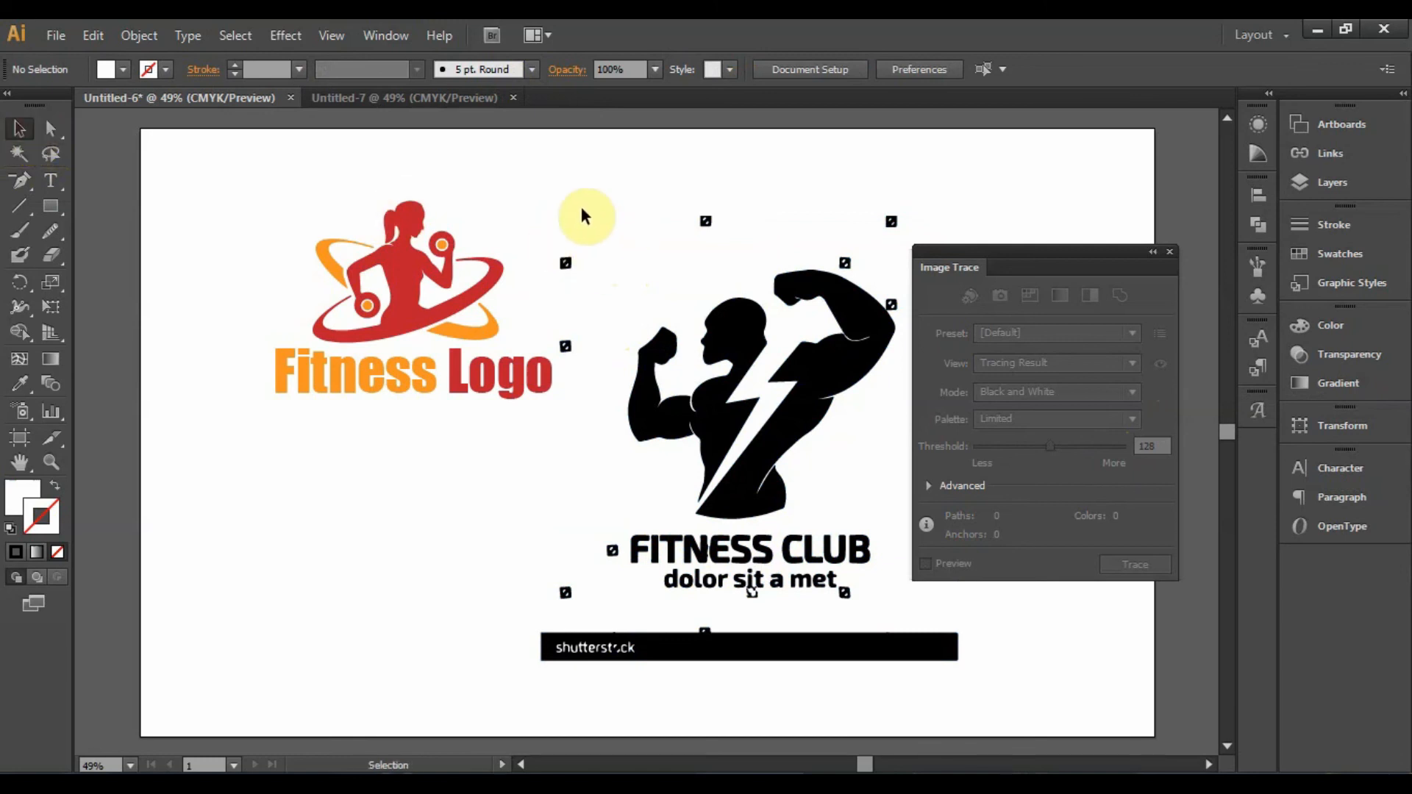
{"action": "left_click", "coordinate": [564, 265]}
{"action": "key", "text": "Delete"}
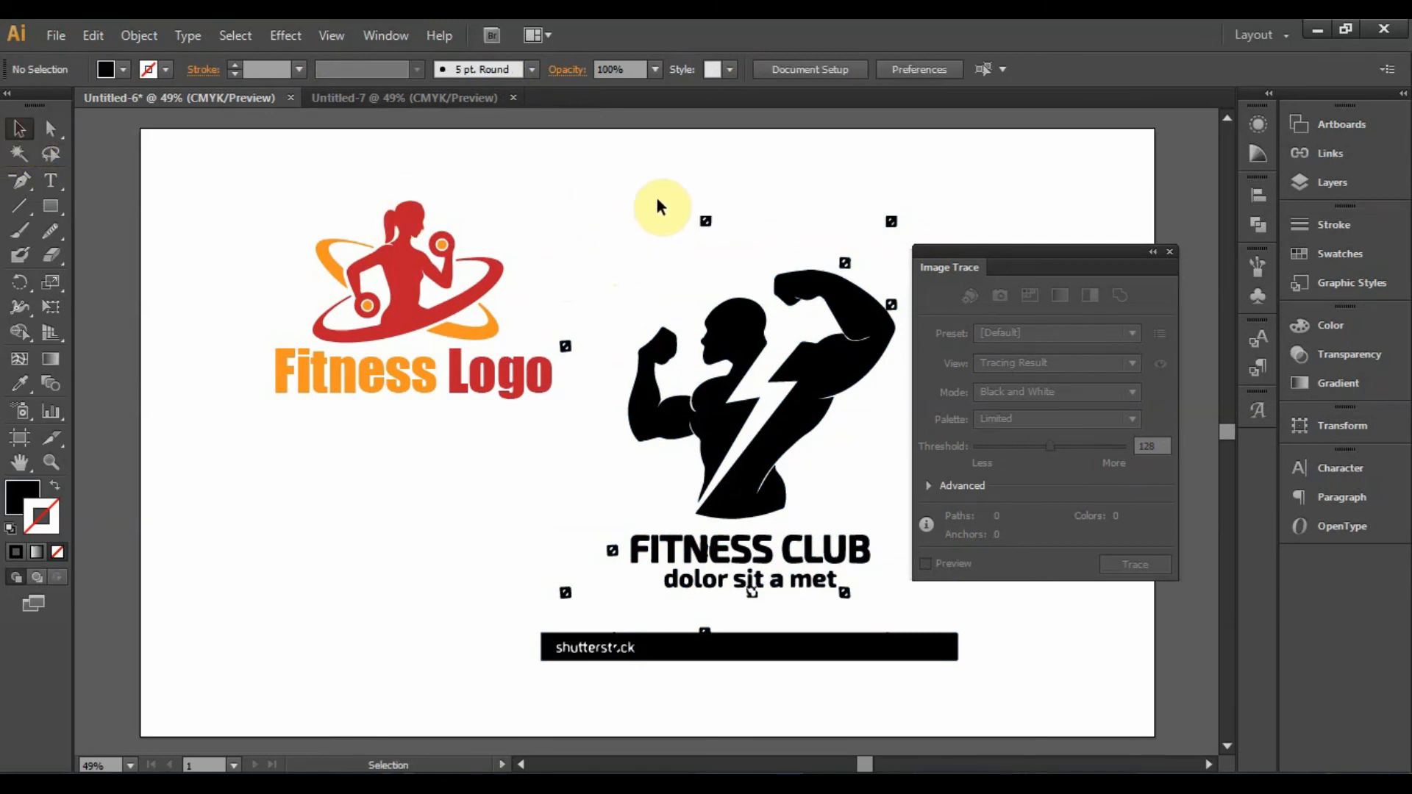
{"action": "left_click", "coordinate": [705, 221]}
{"action": "key", "text": "Delete"}
{"action": "left_click", "coordinate": [566, 346]}
{"action": "key", "text": "Delete"}
{"action": "left_click_drag", "start_coordinate": [509, 548], "coordinate": [964, 681]}
{"action": "key", "text": "Delete"}
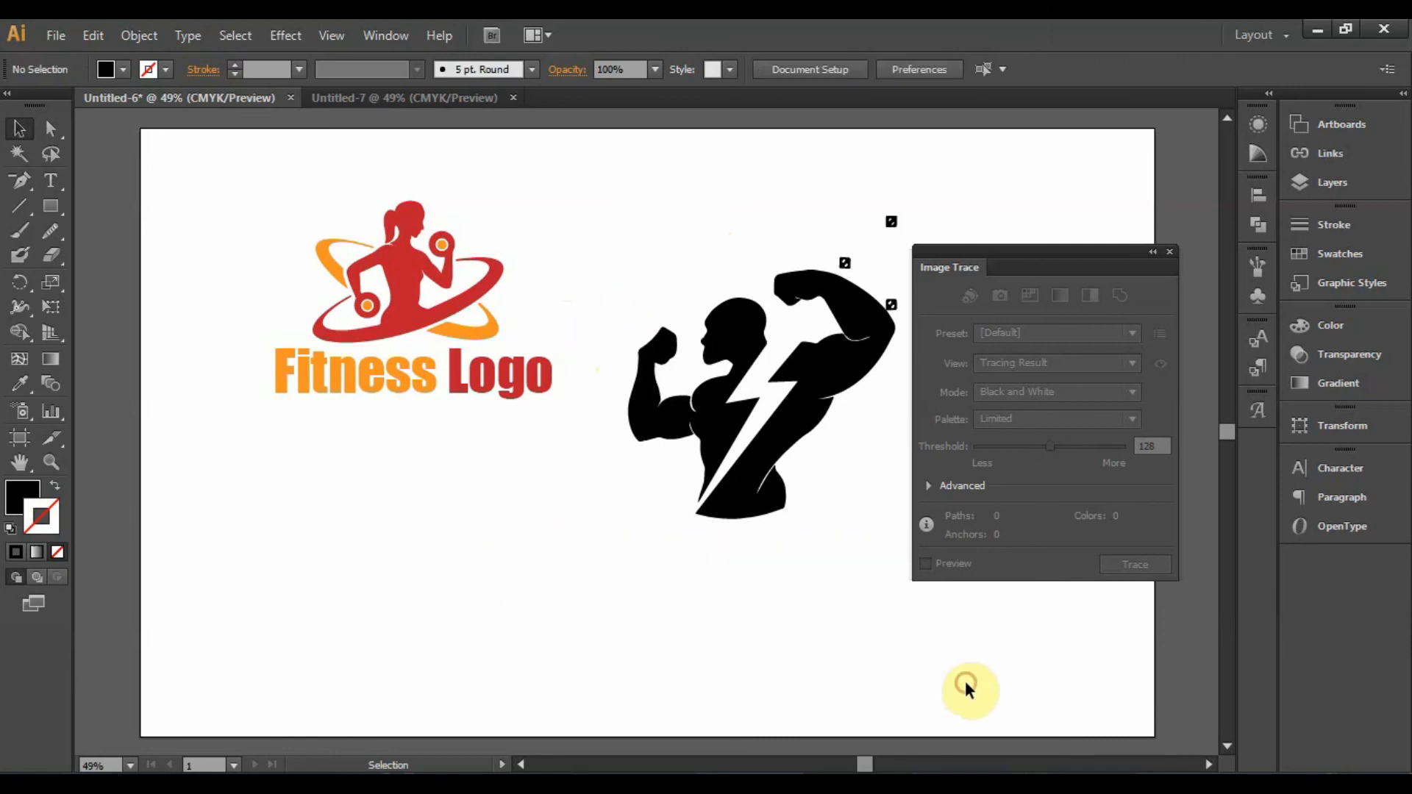
Close the Image Trace settings and delete the remaining watermark marks around the bodybuilder's raised right-hand arm
{"action": "left_click", "coordinate": [1171, 252]}
{"action": "left_click_drag", "start_coordinate": [892, 221], "coordinate": [849, 261]}
{"action": "key", "text": "Delete"}
{"action": "left_click", "coordinate": [892, 301]}
{"action": "key", "text": "Delete"}
{"action": "left_click_drag", "start_coordinate": [962, 520], "coordinate": [905, 554]}
{"action": "key", "text": "Delete"}
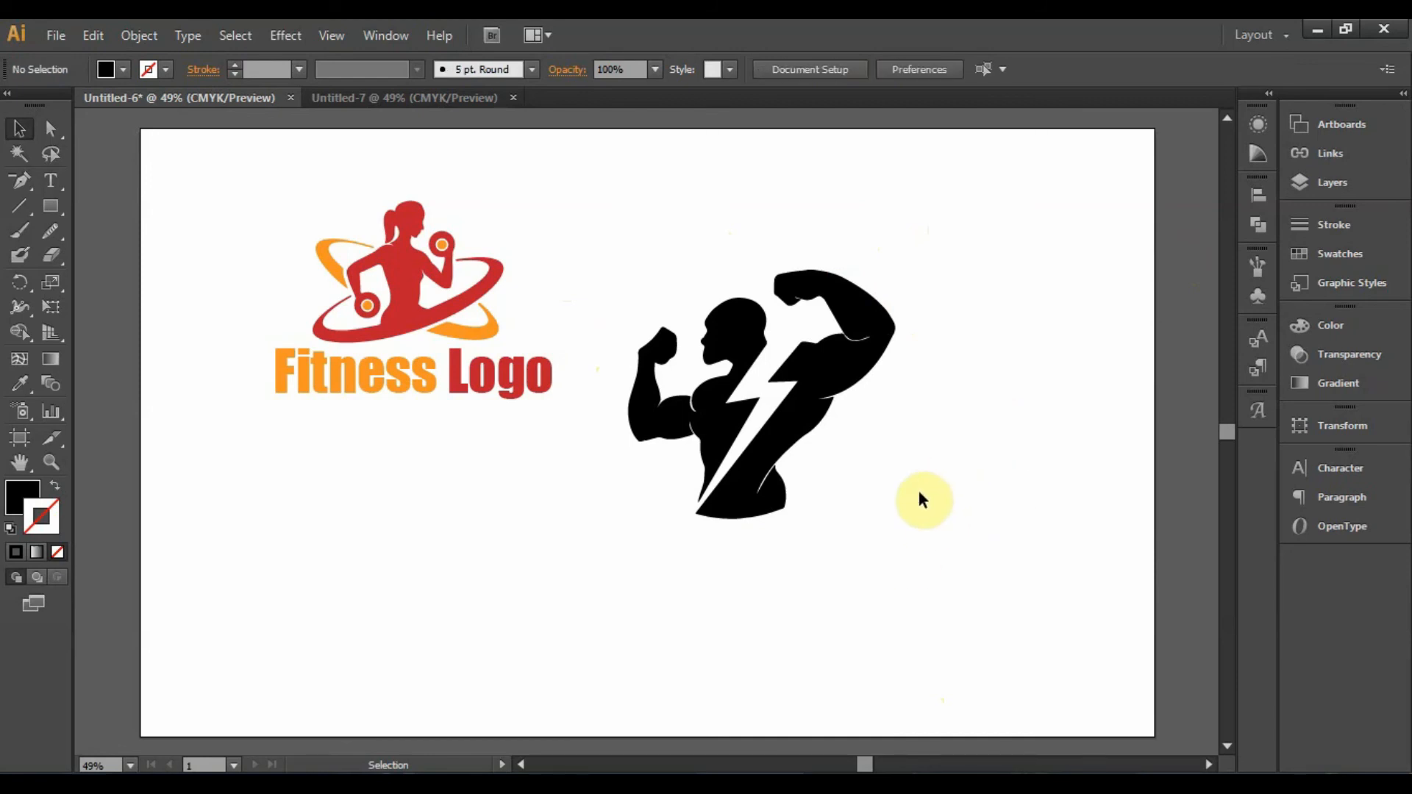
Place a copy of the "Fitness Logo" text under the bodybuilder, enlarge it to about 158 pt, and deselect
{"action": "left_click_drag", "start_coordinate": [384, 377], "coordinate": [688, 558]}
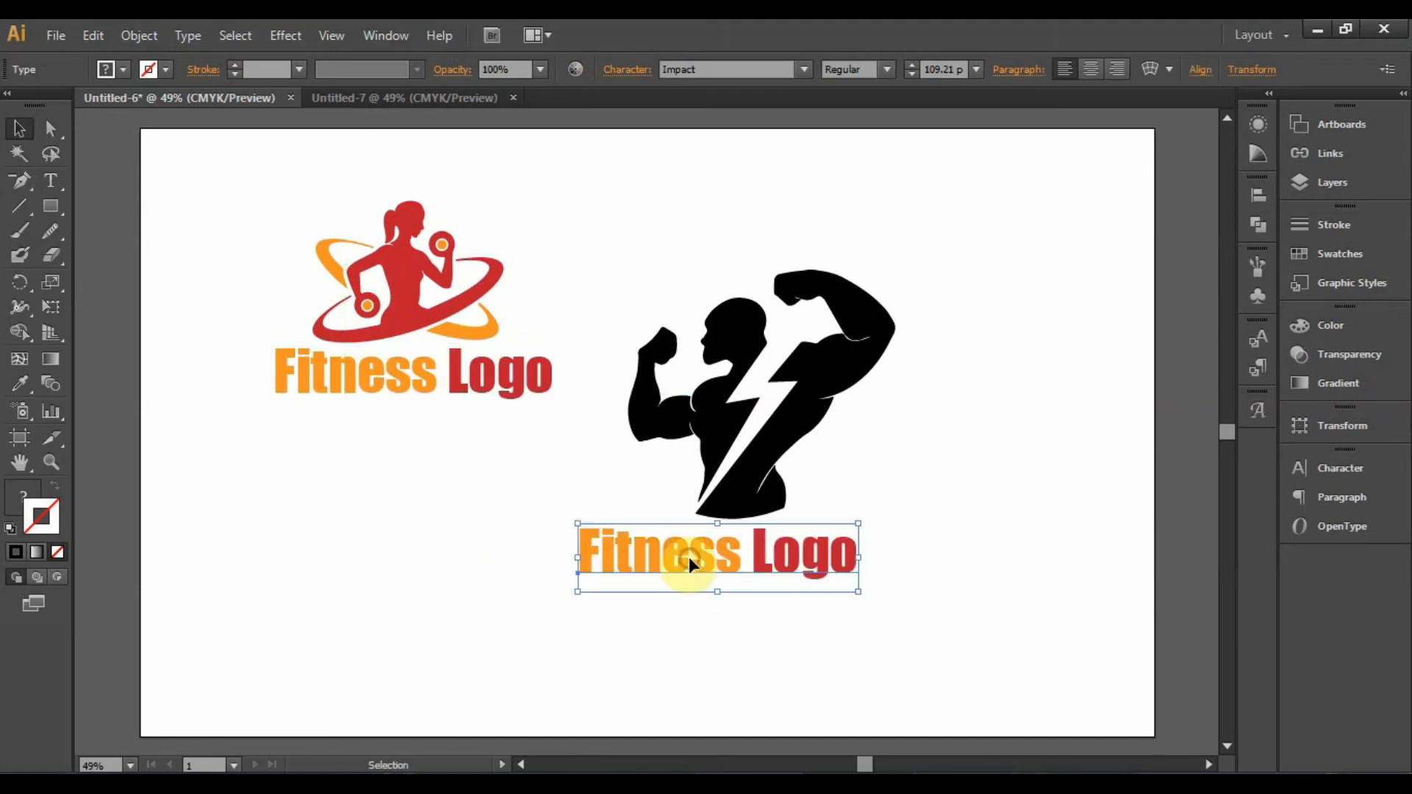
{"action": "left_click_drag", "start_coordinate": [859, 558], "coordinate": [913, 566]}
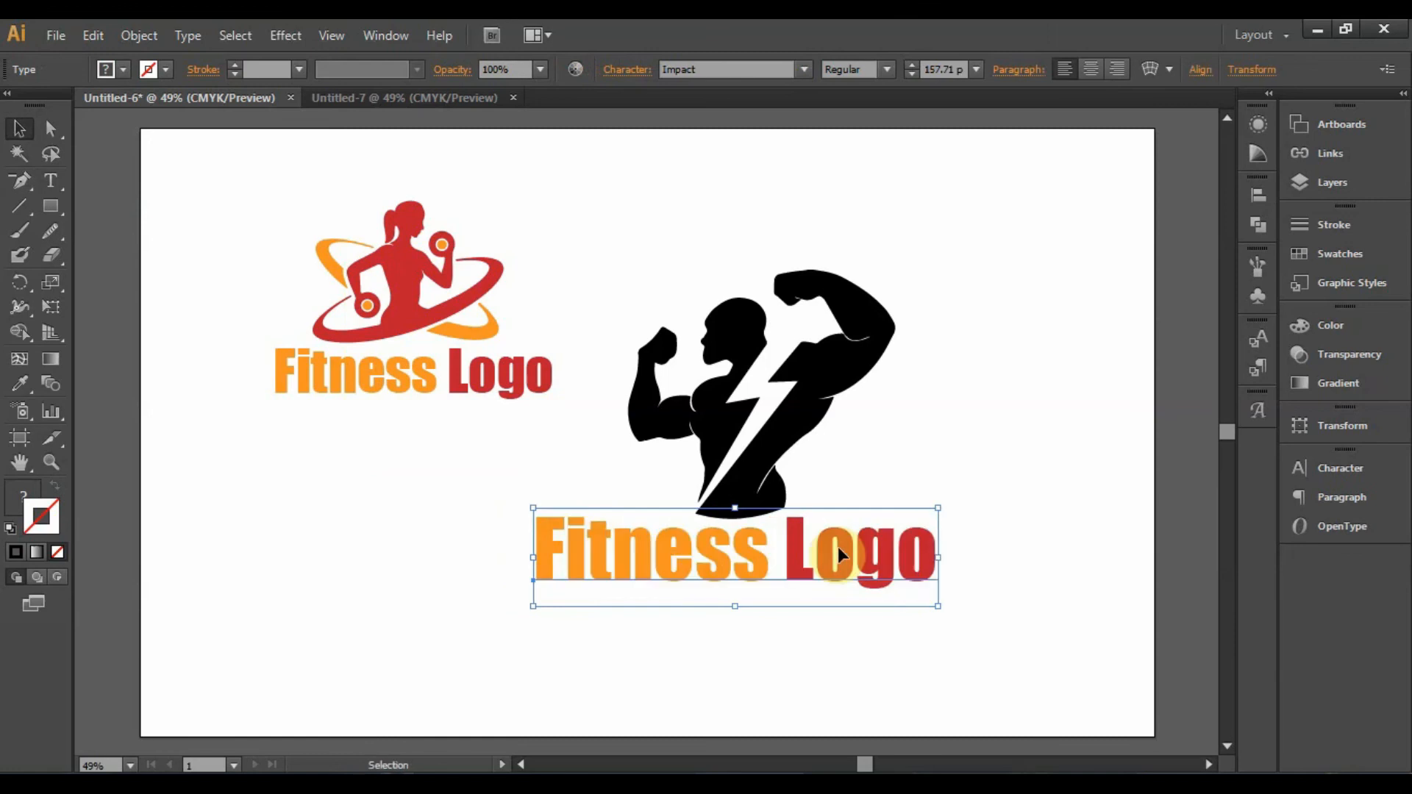
{"action": "left_click", "coordinate": [862, 417]}
Fill the right half of the bodybuilder, with the large flexed arm, with the dark blue swatch, and deselect
{"action": "left_click_drag", "start_coordinate": [935, 305], "coordinate": [671, 423]}
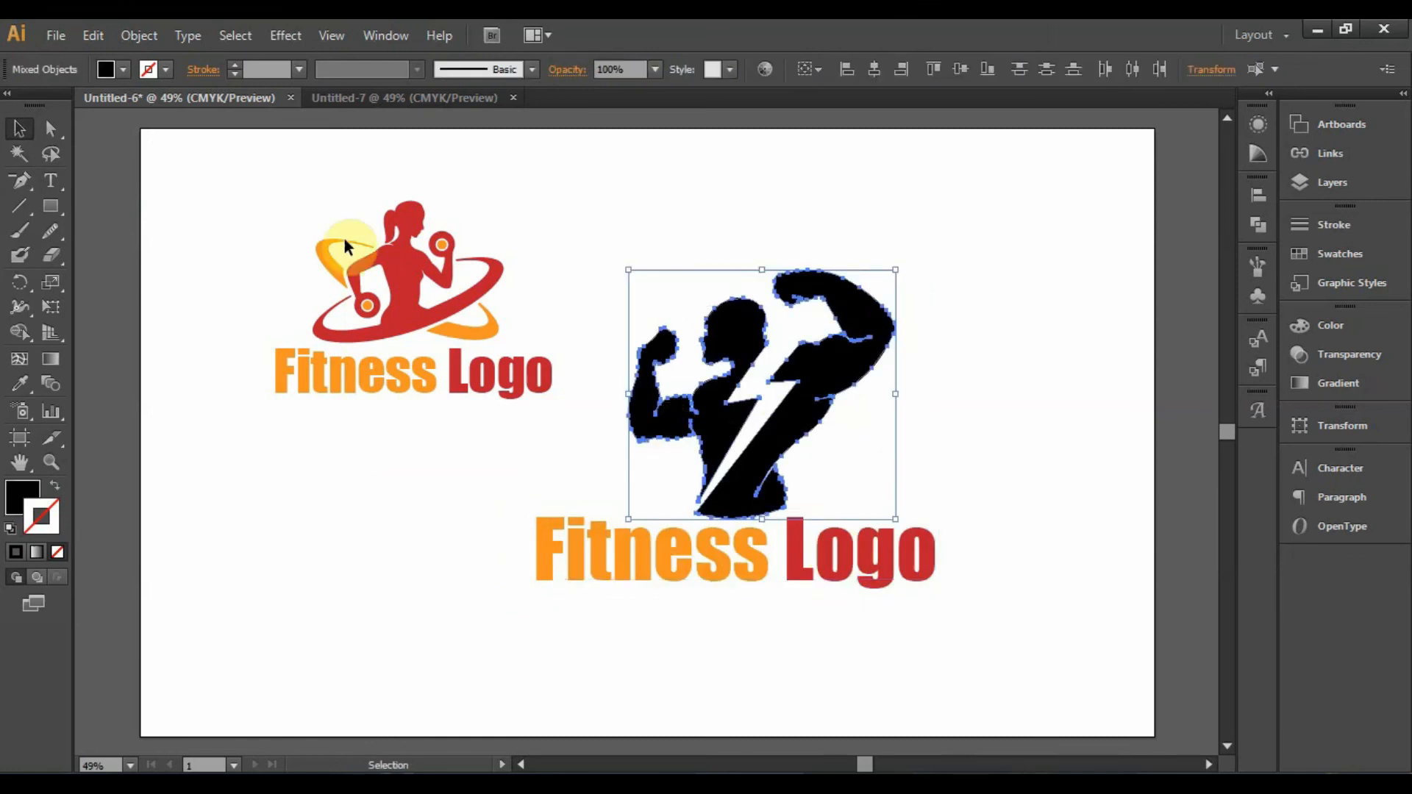
{"action": "left_click", "coordinate": [231, 287]}
{"action": "left_click", "coordinate": [774, 425]}
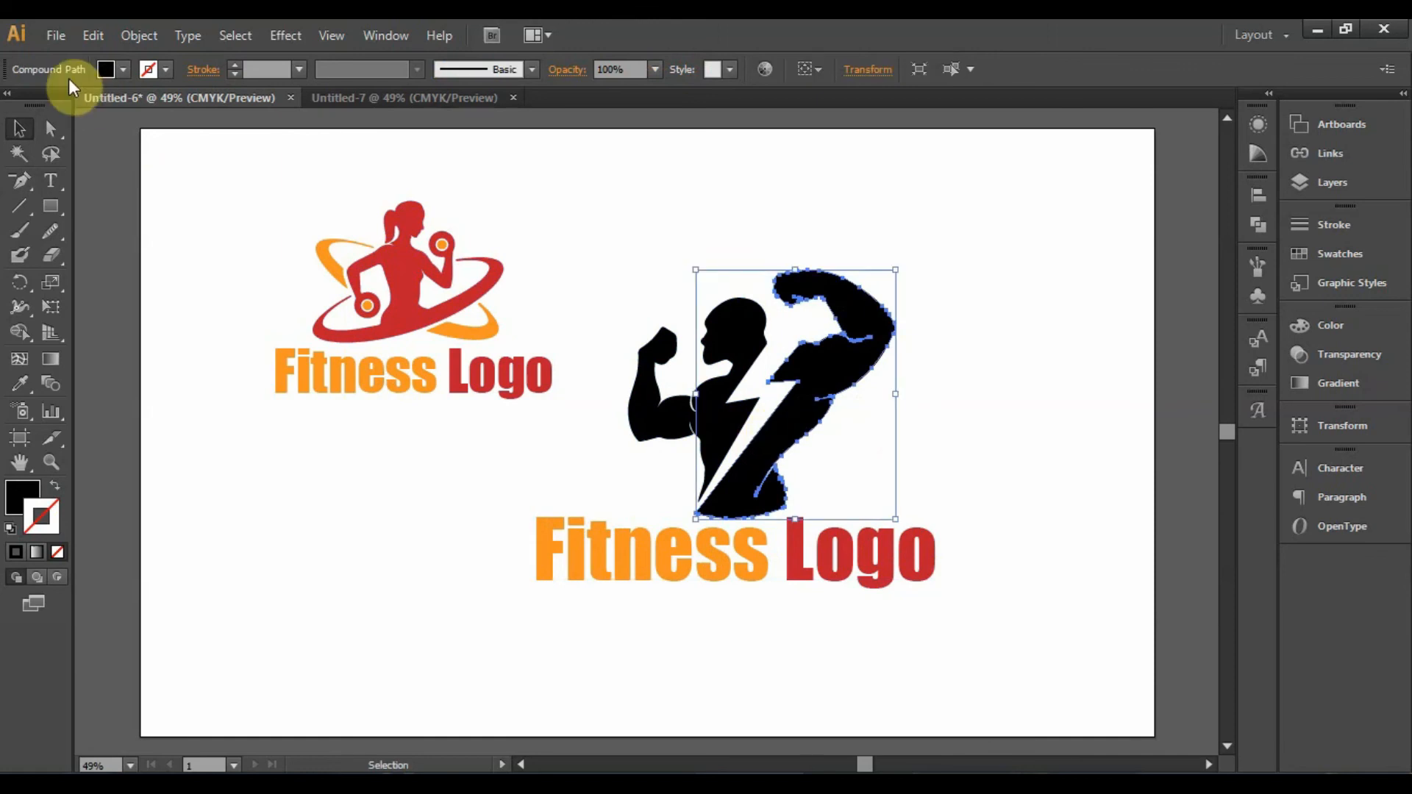
{"action": "left_click", "coordinate": [123, 69]}
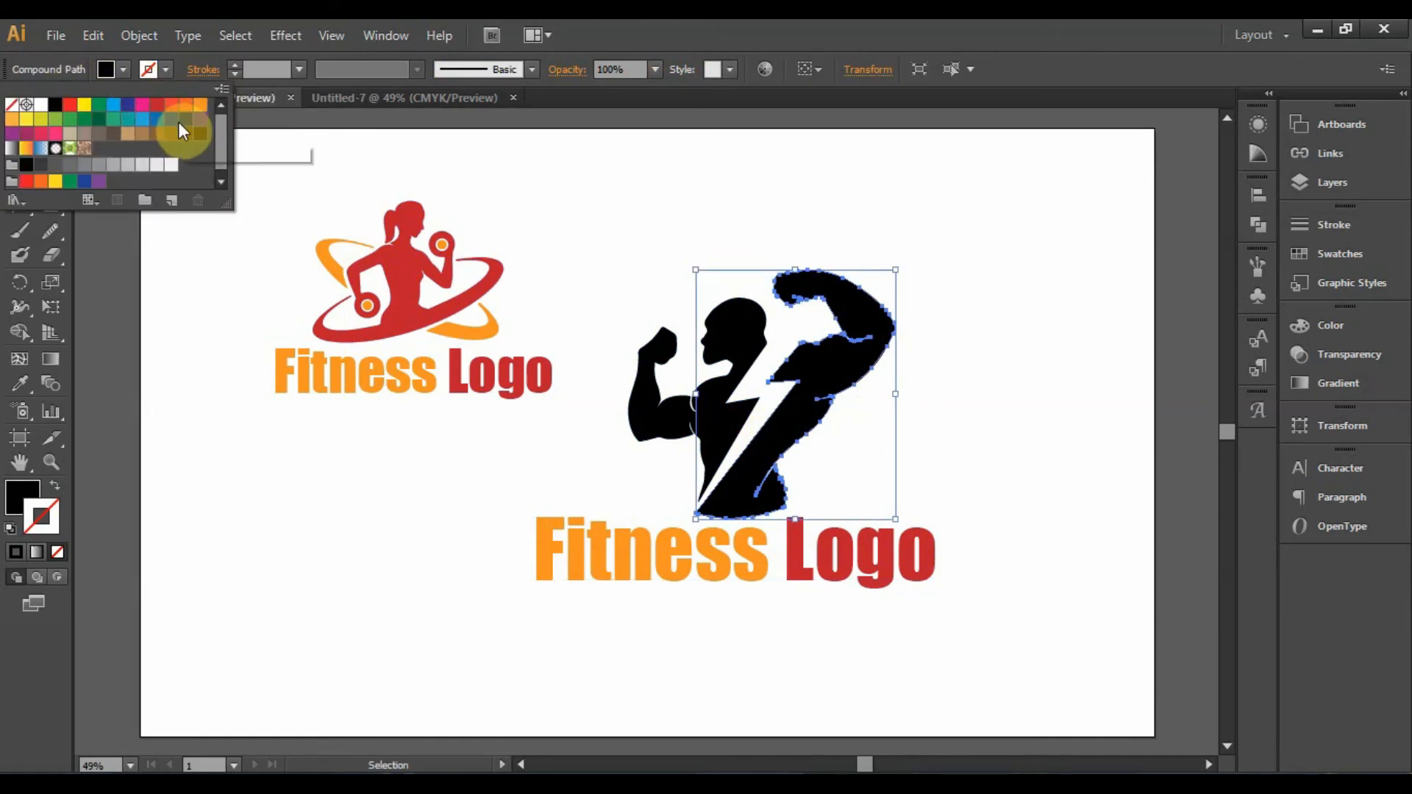
{"action": "left_click", "coordinate": [129, 104]}
{"action": "left_click", "coordinate": [589, 256]}
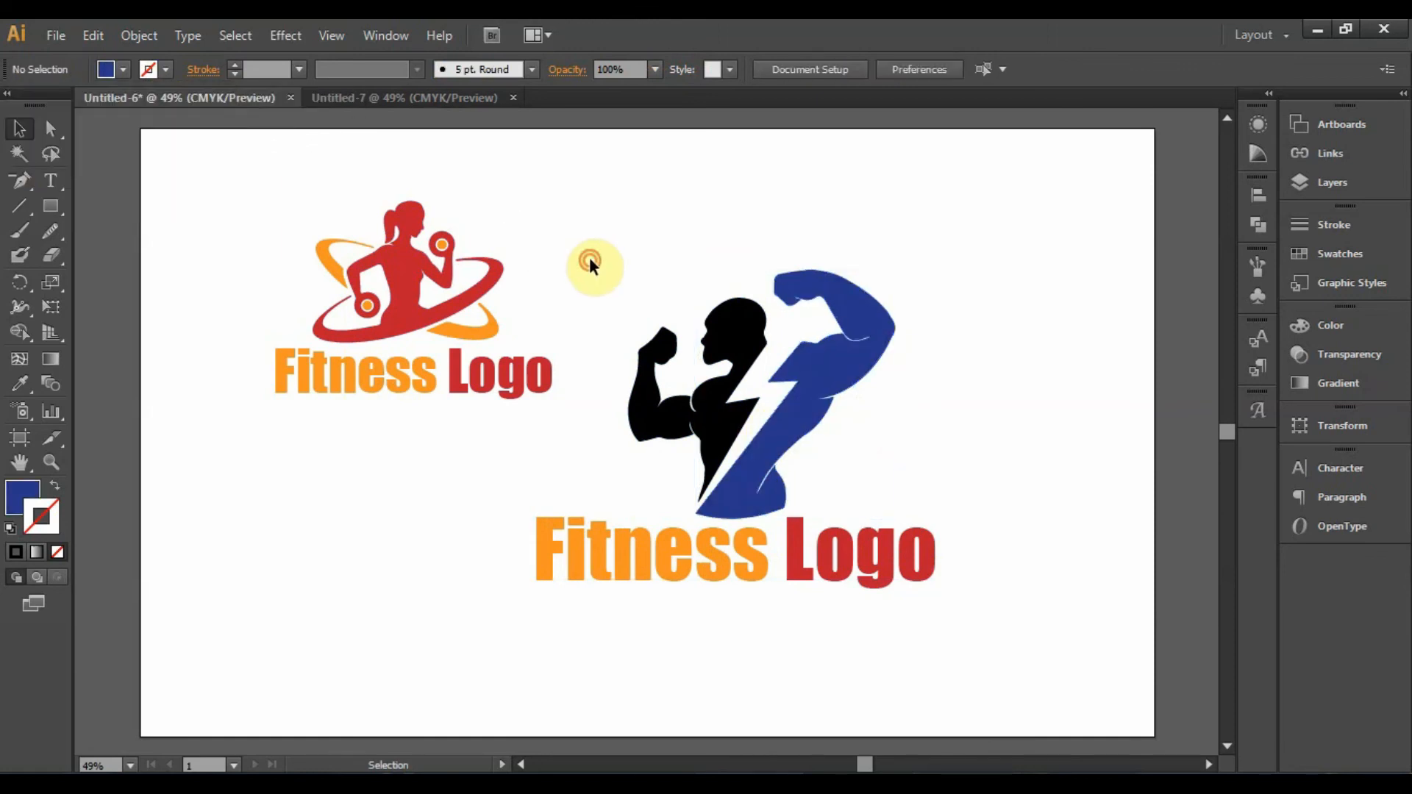
Fill the left half of the bodybuilder, with the head and smaller arm, with the purple swatch, and deselect
{"action": "left_click", "coordinate": [723, 328]}
{"action": "left_click", "coordinate": [119, 80]}
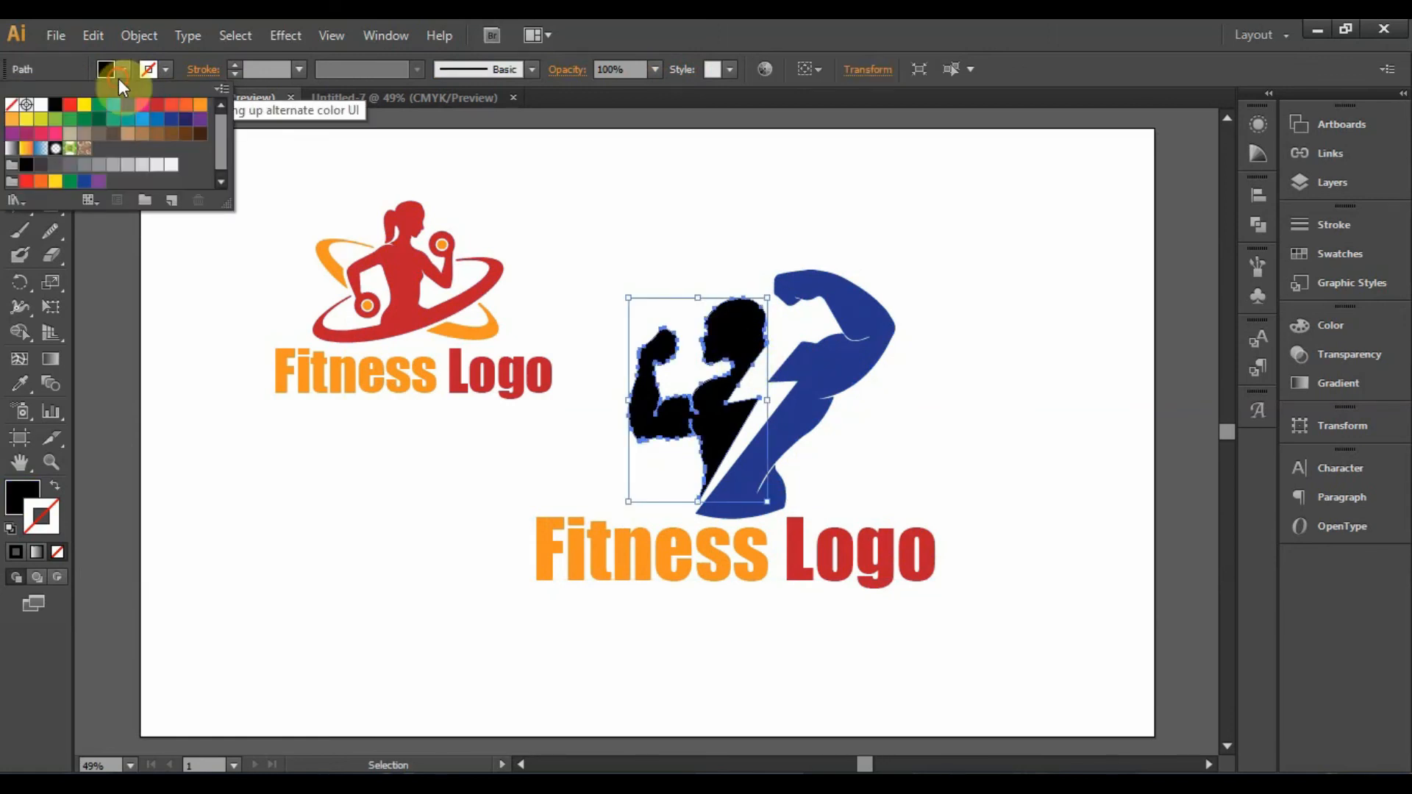
{"action": "left_click", "coordinate": [204, 122]}
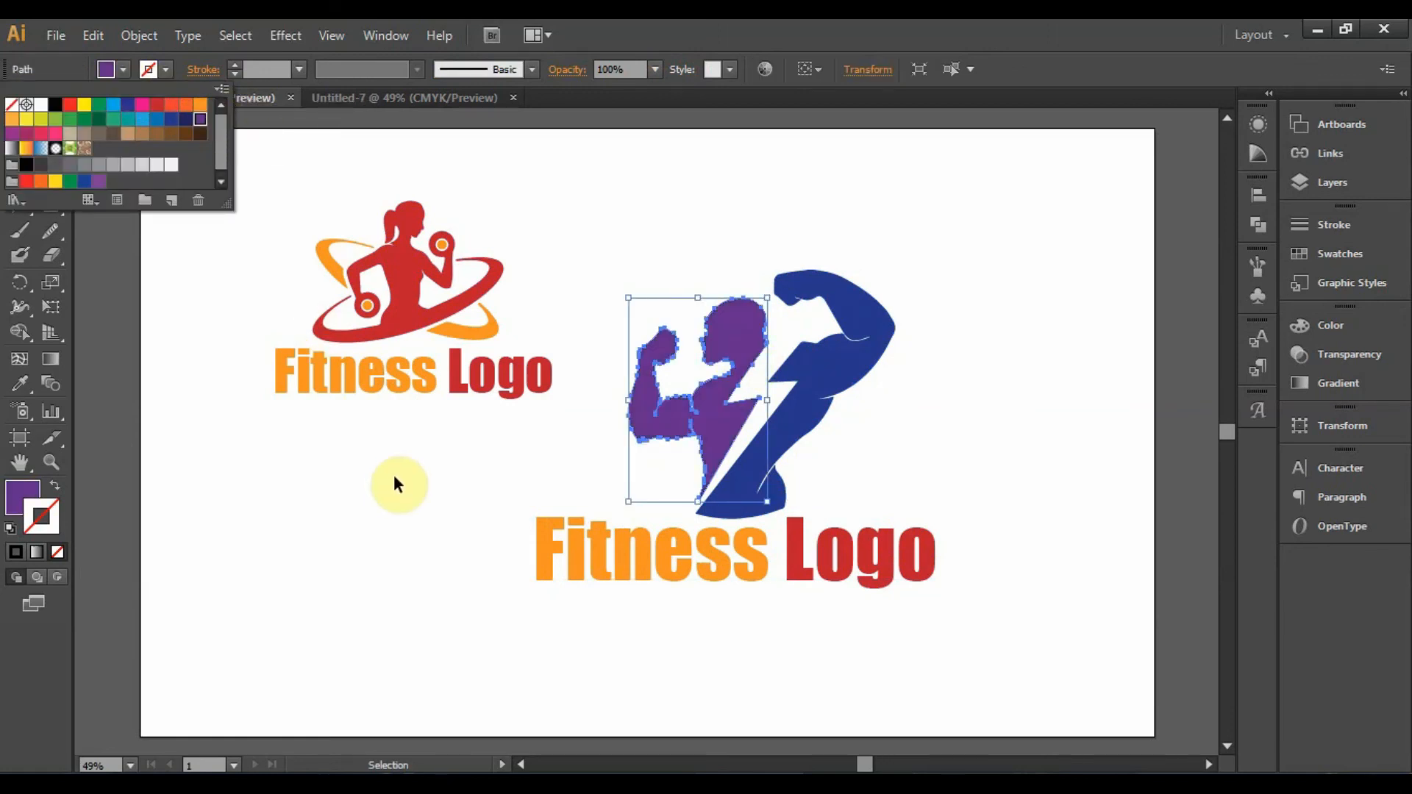
{"action": "left_click", "coordinate": [394, 475]}
Colour the word "Logo" under the bodybuilder with the blue sampled from the figure's right half, and deselect
{"action": "left_click", "coordinate": [45, 179]}
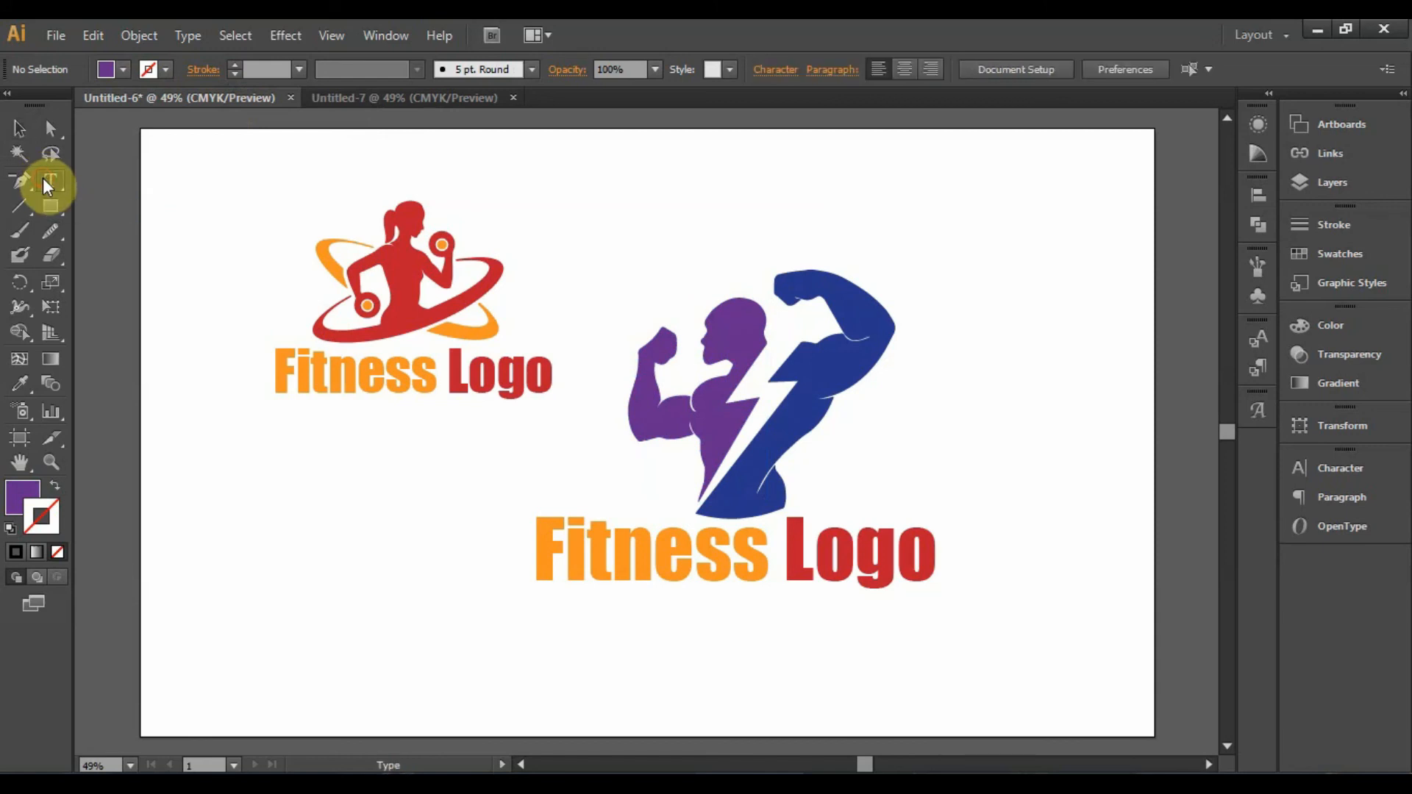
{"action": "left_click_drag", "start_coordinate": [781, 565], "coordinate": [945, 576]}
{"action": "left_click", "coordinate": [18, 386]}
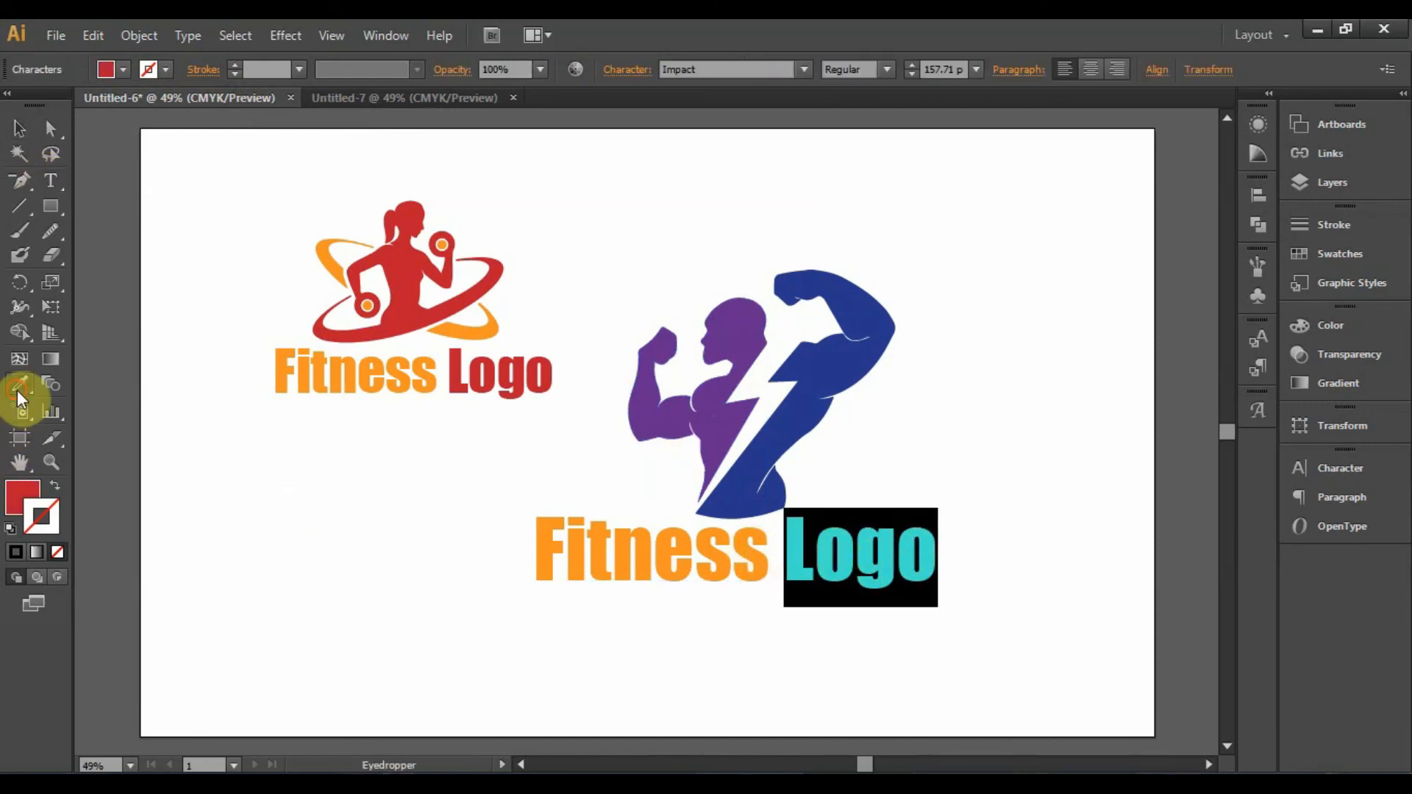
{"action": "left_click", "coordinate": [825, 368]}
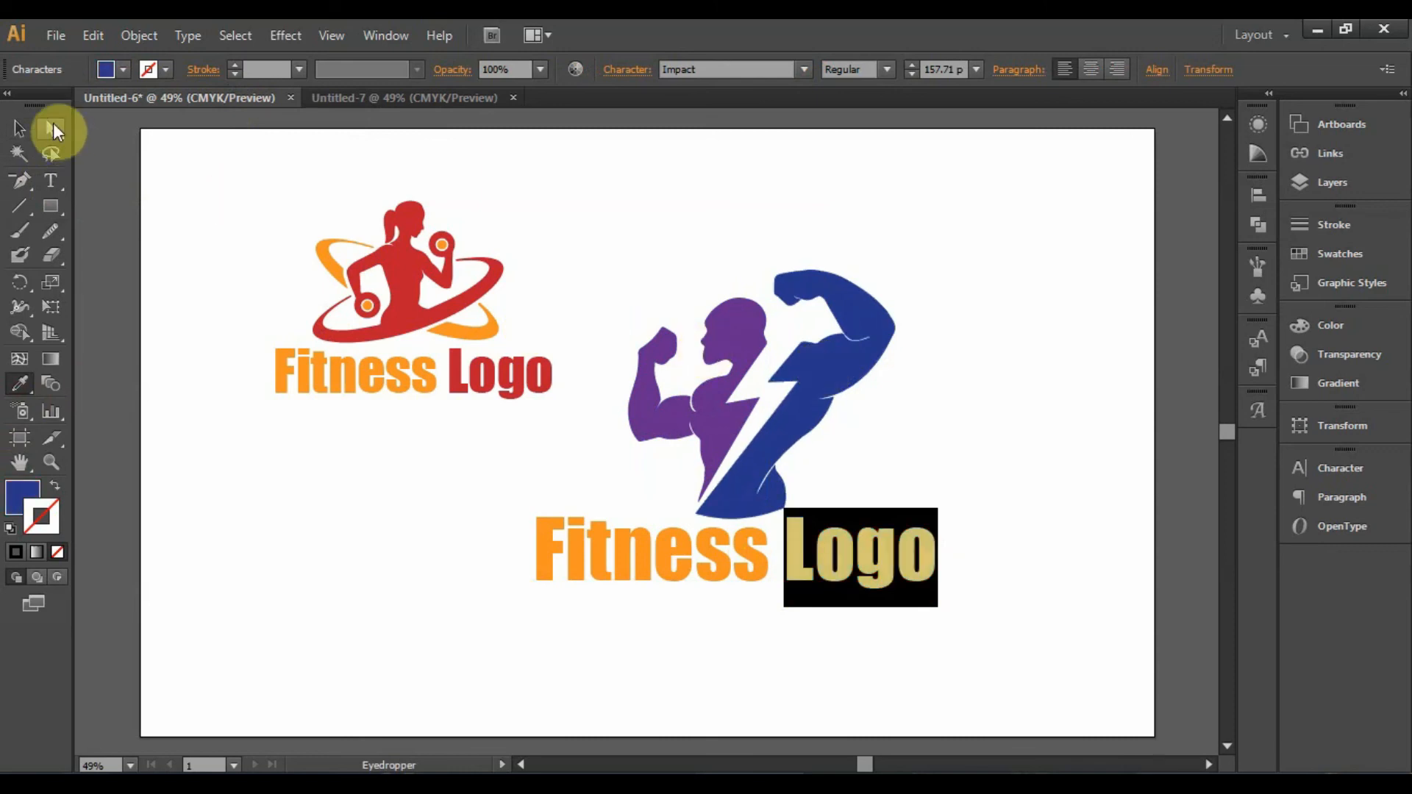
{"action": "left_click", "coordinate": [22, 129]}
{"action": "left_click", "coordinate": [293, 515]}
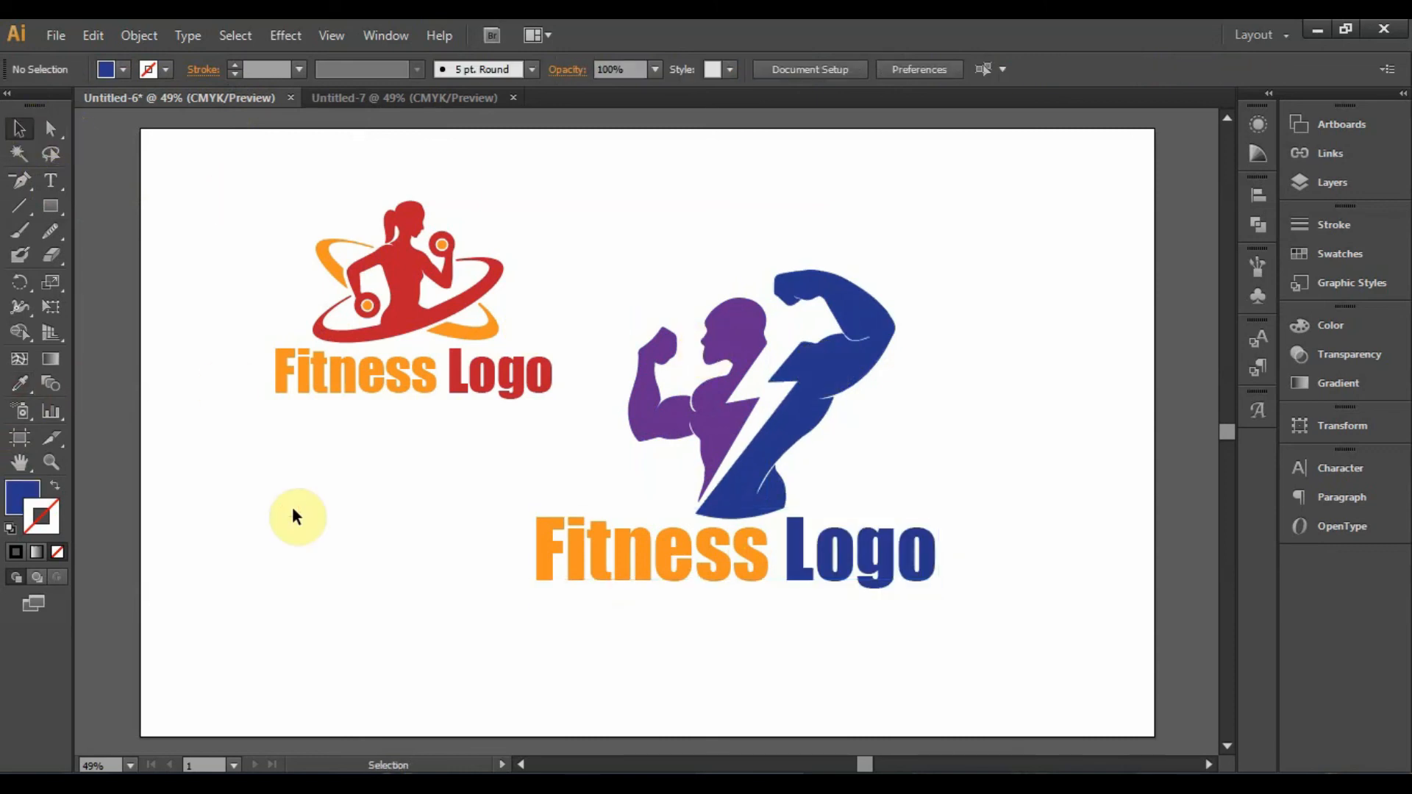